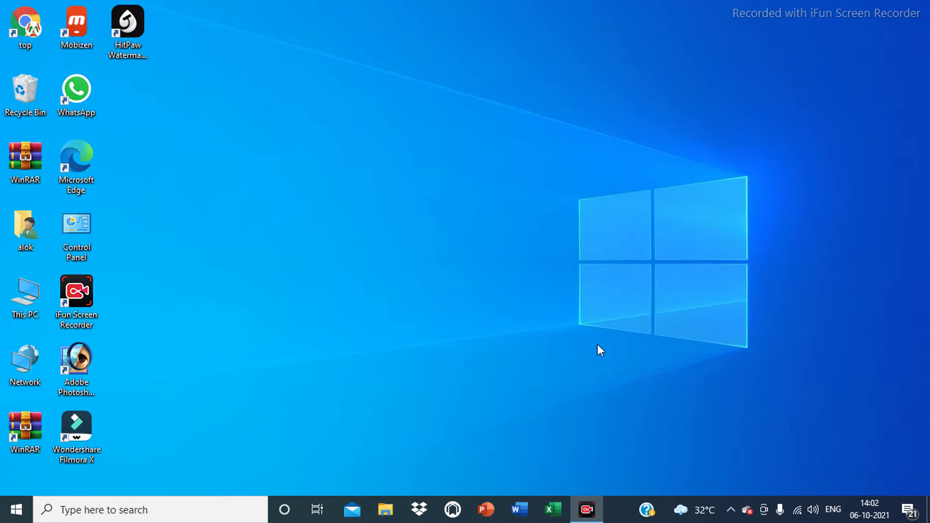
Launch PowerPoint, start a blank presentation, and delete the title slide's title and subtitle placeholders.
click(486, 514)
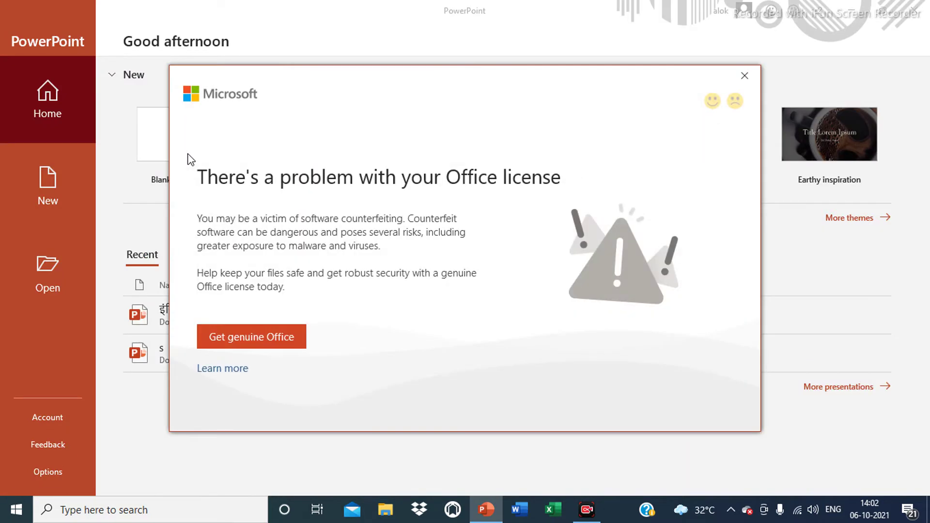
click(754, 79)
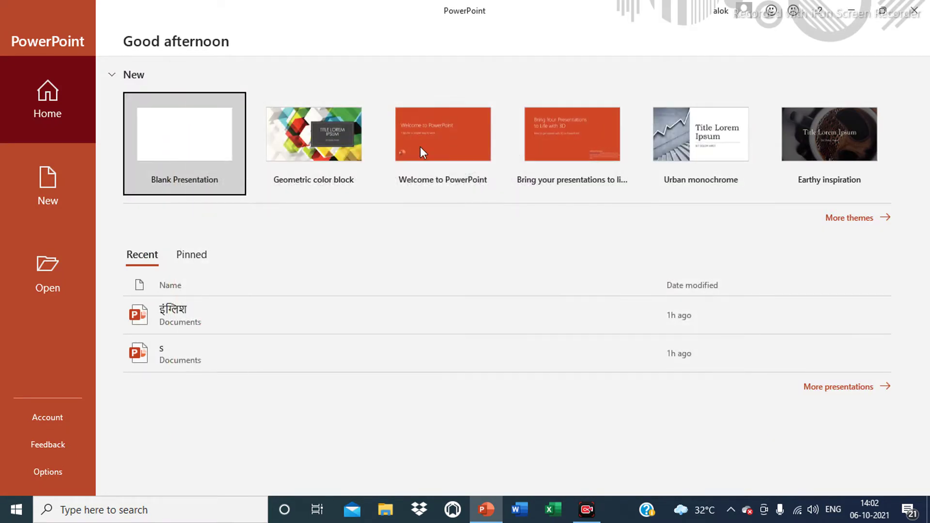
click(196, 159)
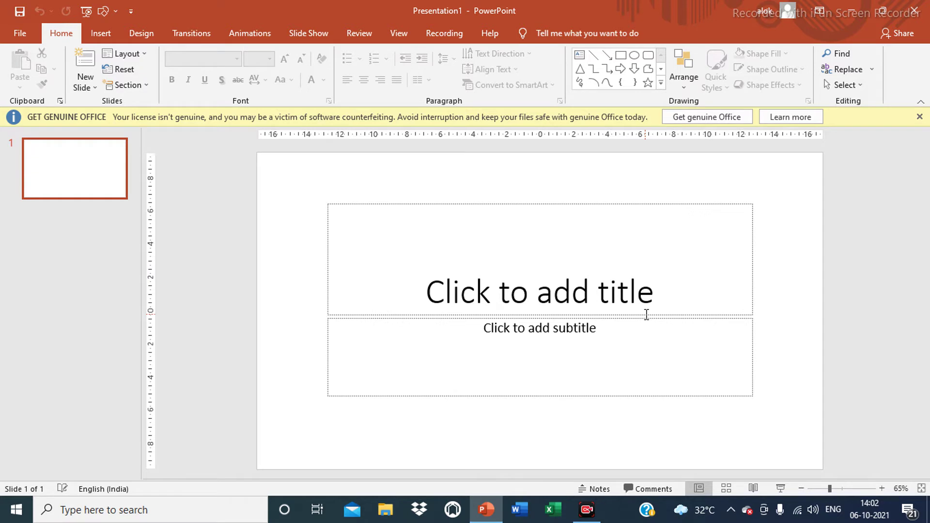
key(ctrl+a)
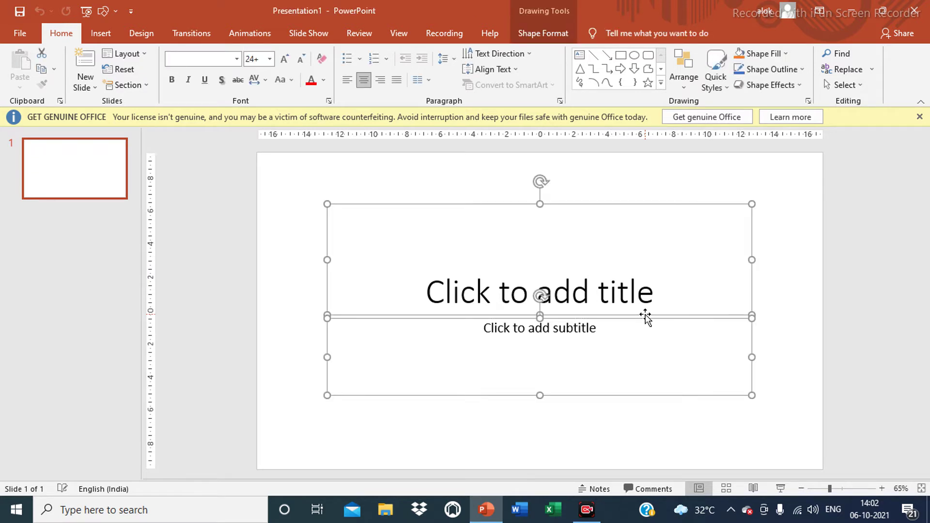
key(Delete)
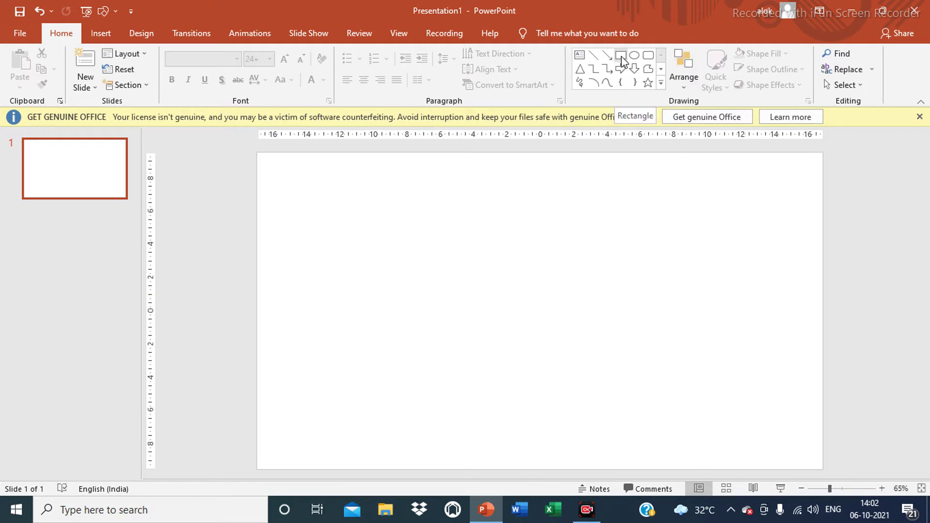
Draw a blue rectangle banner near the top of the slide.
click(622, 57)
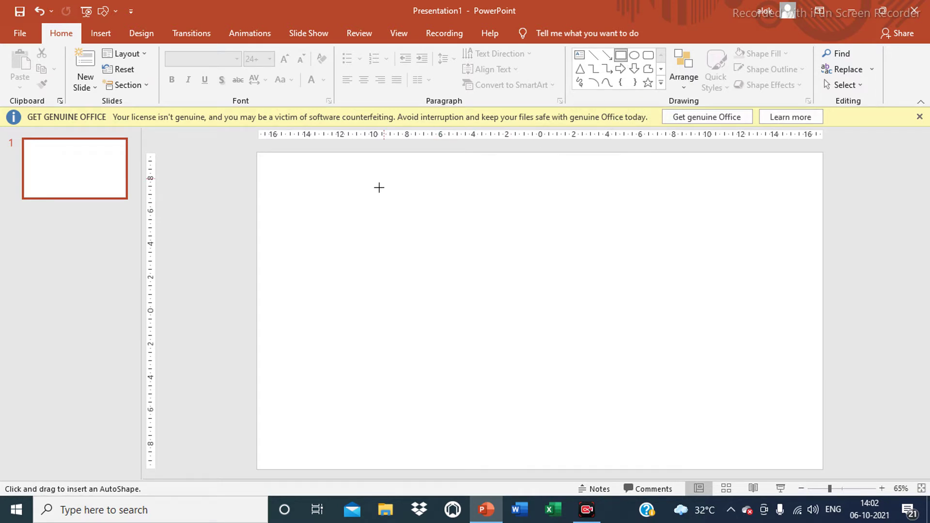
drag(377, 198, 575, 247)
drag(528, 231, 549, 206)
click(558, 271)
Add a text box inside the banner reading RESUME.
click(580, 55)
drag(425, 194, 568, 220)
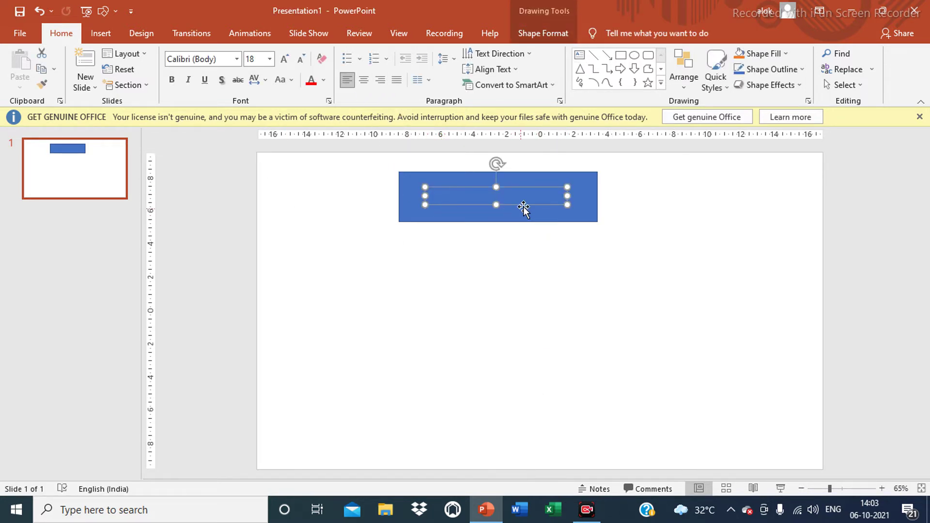
click(287, 59)
click(286, 59)
click(287, 58)
click(287, 58)
click(287, 59)
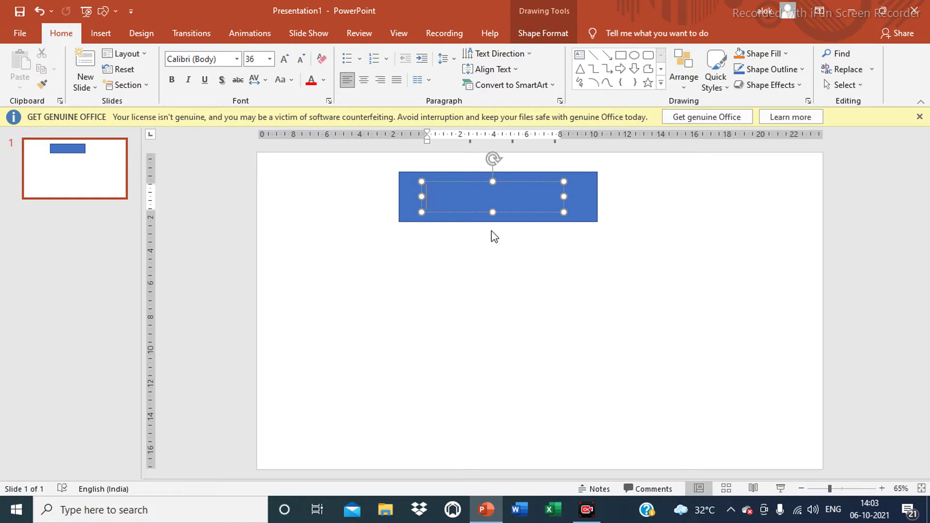
key(ctrl+z)
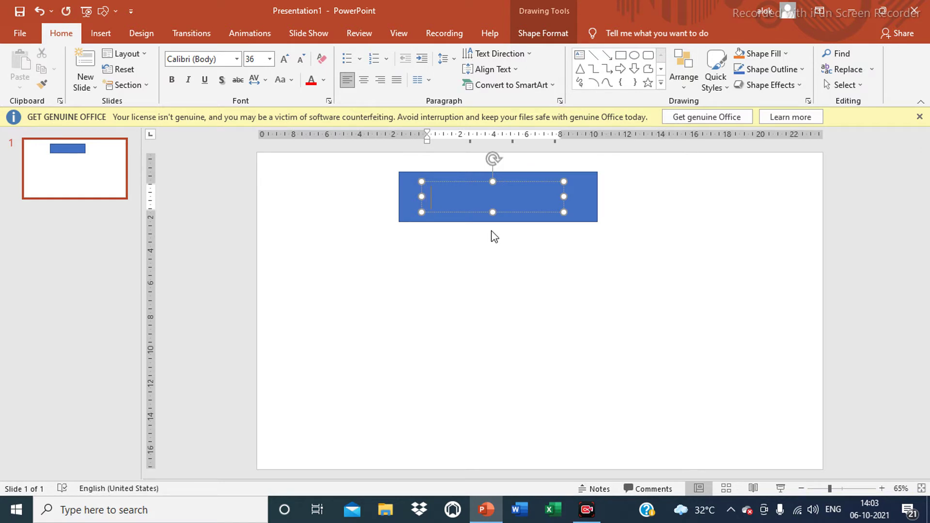
text(RES)
text(UME)
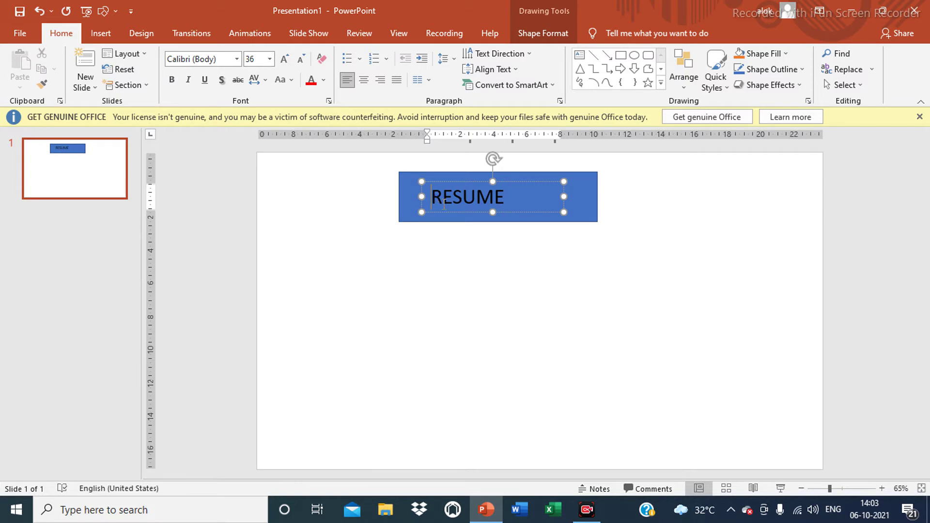
Format RESUME as 48-pt bold red shadowed text in an orange-filled box.
triple_click(529, 196)
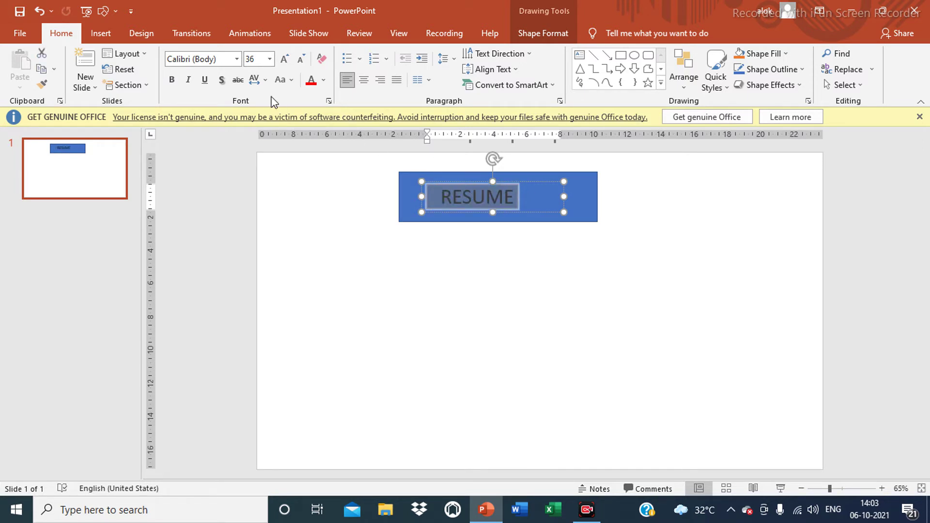
click(285, 59)
click(284, 59)
click(285, 59)
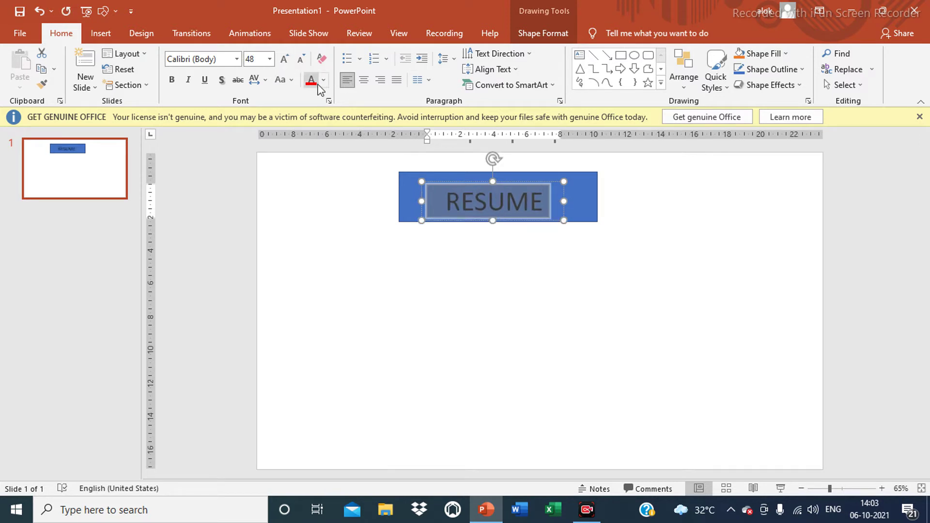
click(311, 80)
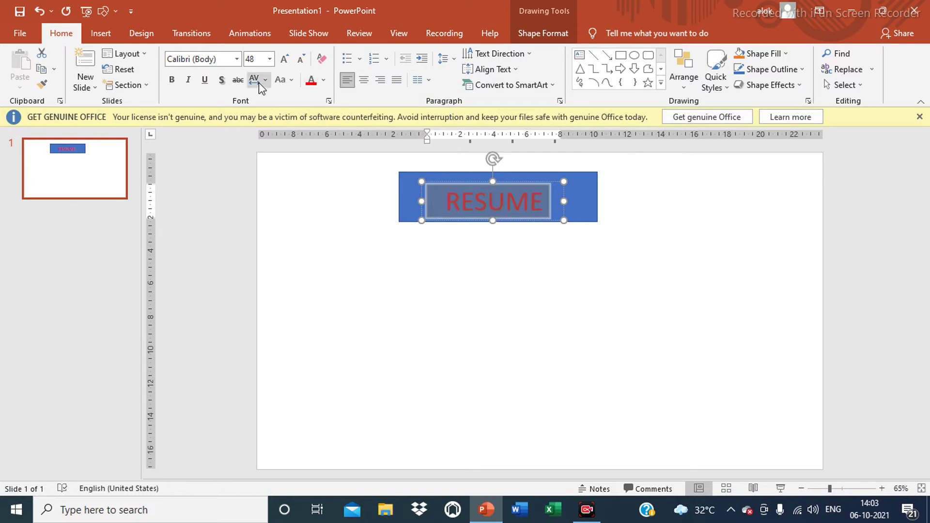
click(169, 81)
click(221, 79)
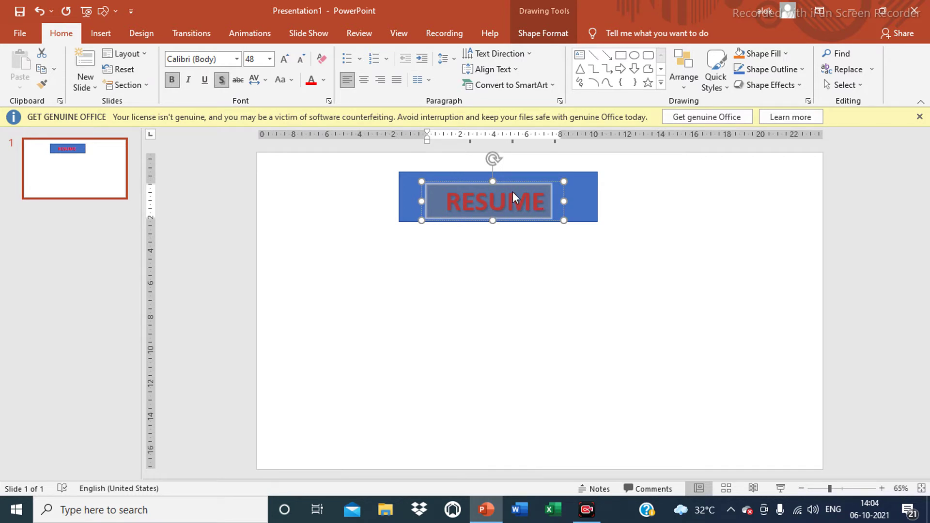
click(517, 206)
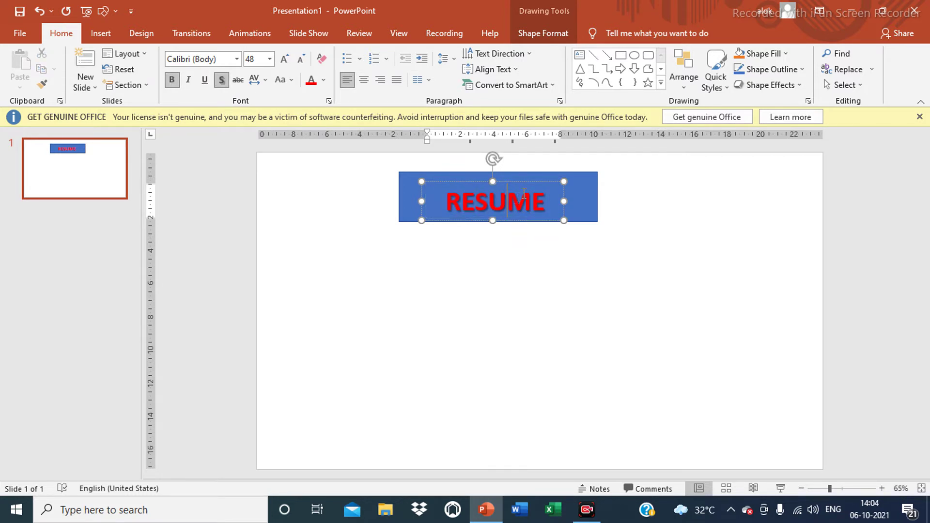
click(740, 55)
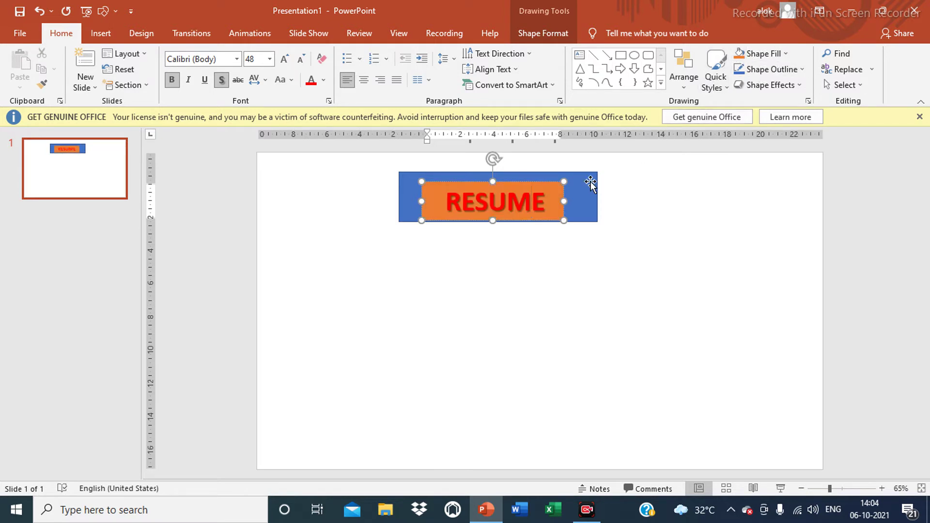
Nudge the orange RESUME box into the centre of the banner.
click(520, 210)
drag(533, 182, 530, 177)
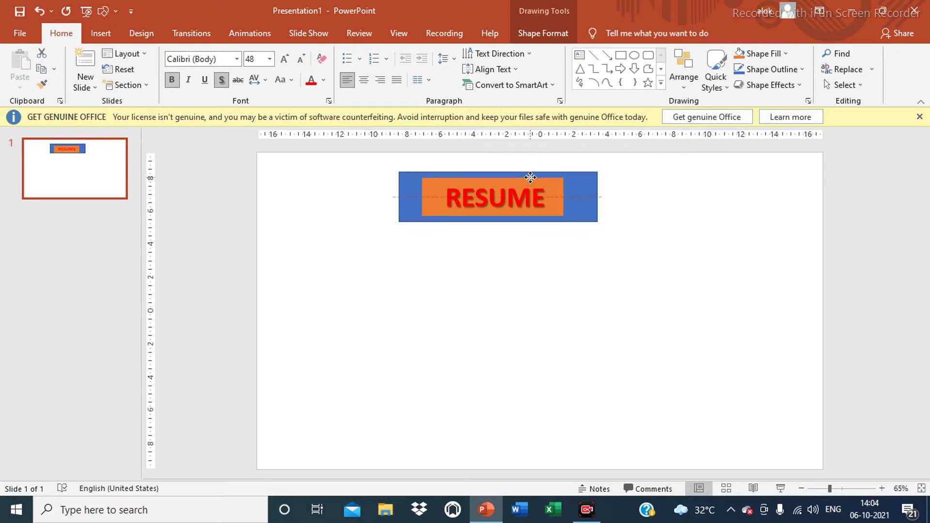
click(594, 231)
Shift the blue banner rectangle so it sits centred behind the RESUME box.
click(540, 211)
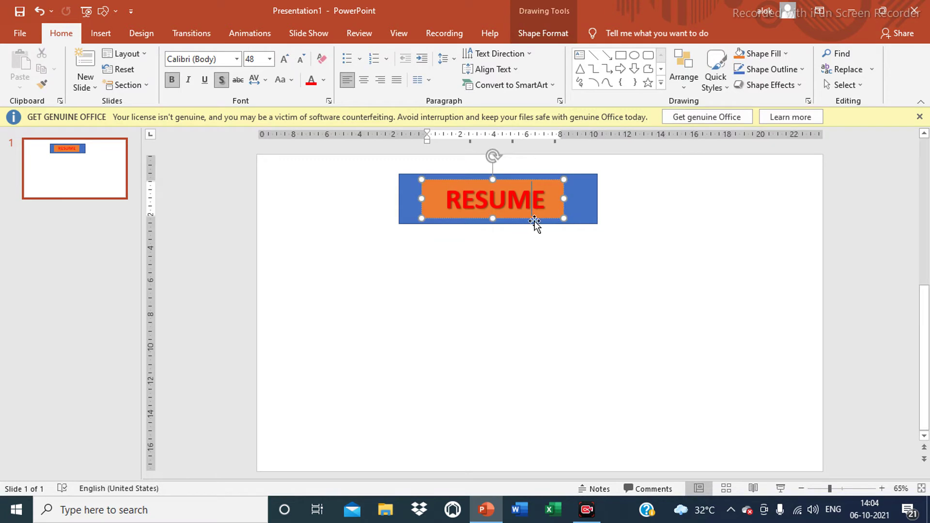
click(533, 220)
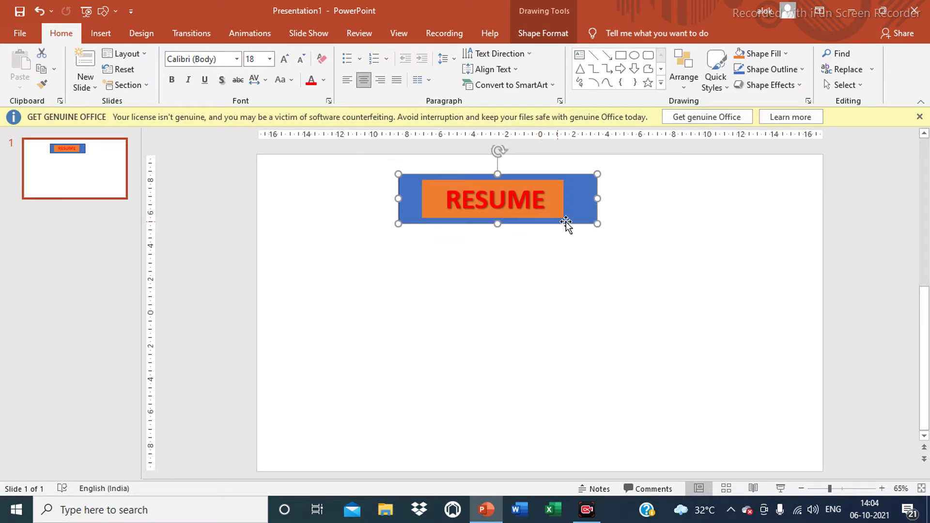
drag(566, 221, 582, 217)
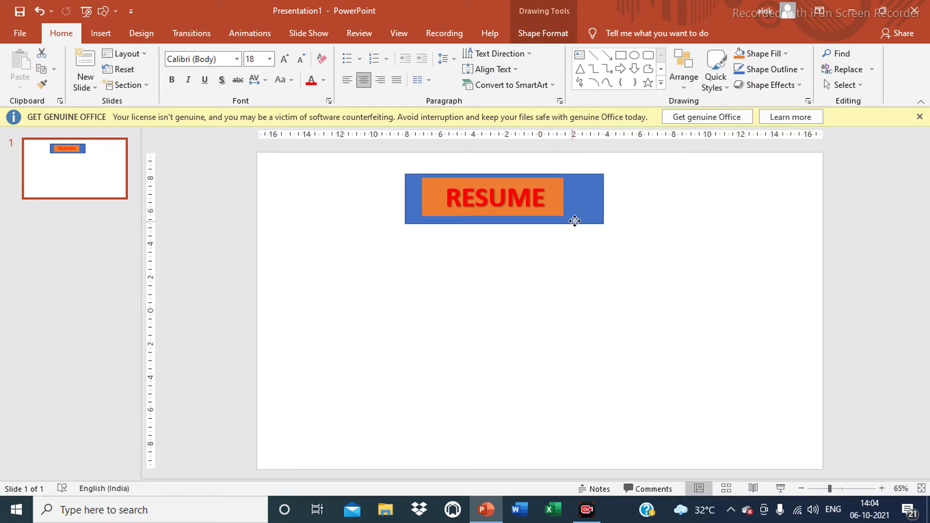
drag(582, 218, 563, 216)
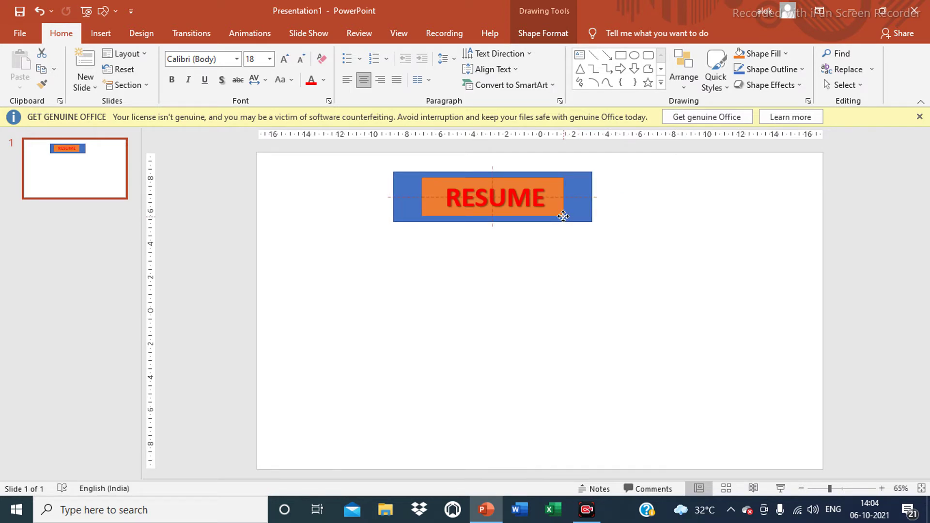
click(548, 300)
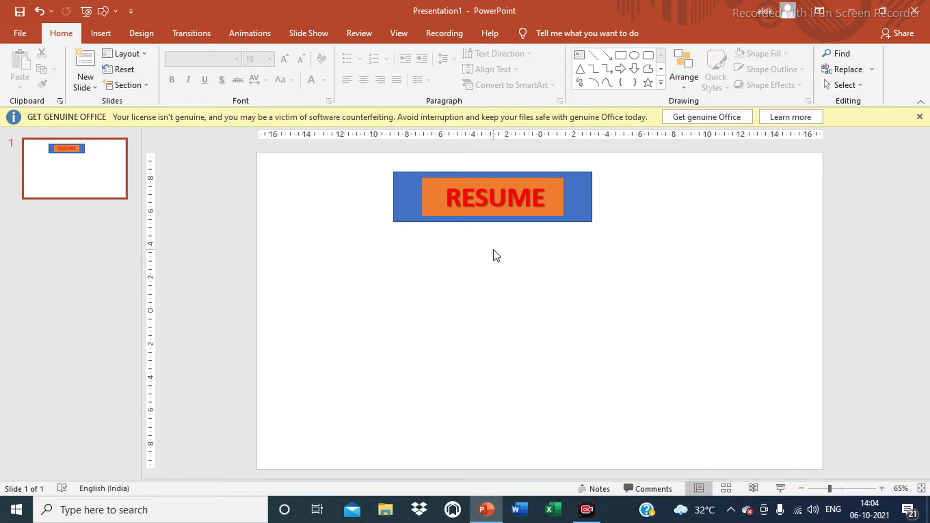
click(580, 55)
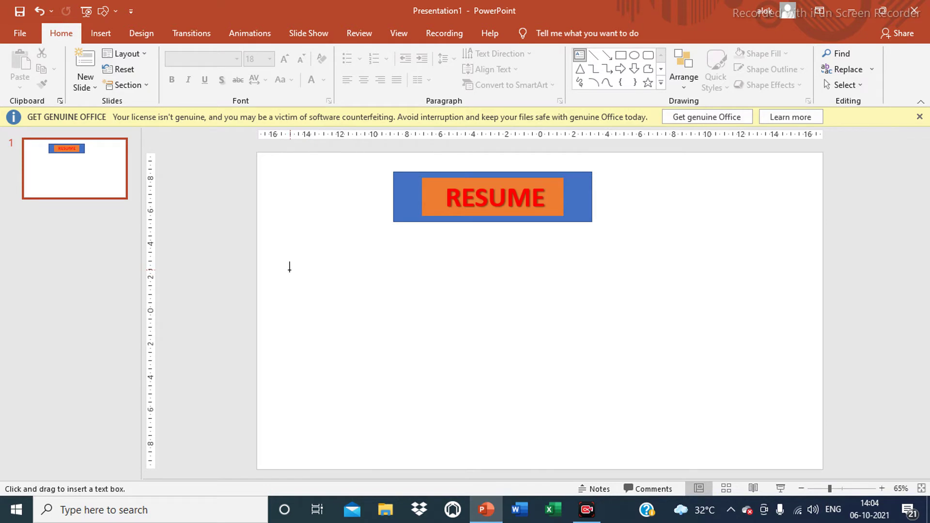
Add a 36-pt text box below the banner on the left reading NAME.
drag(276, 268, 410, 303)
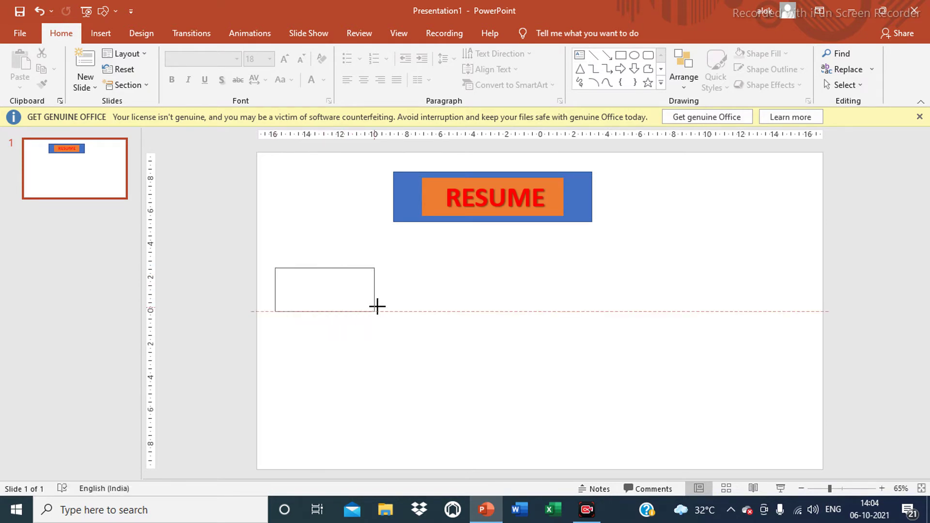
drag(410, 303, 445, 304)
click(285, 59)
click(286, 59)
click(286, 59)
click(286, 59)
click(286, 59)
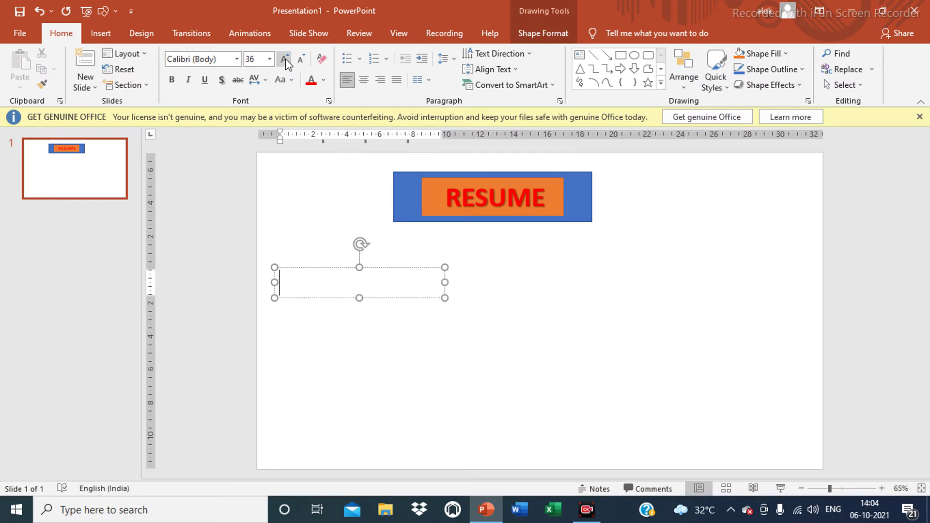
click(286, 59)
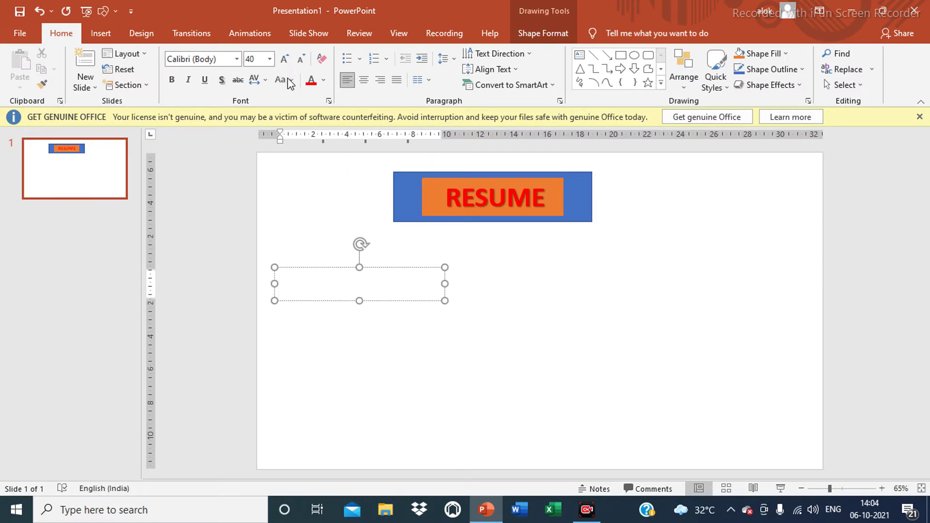
click(304, 59)
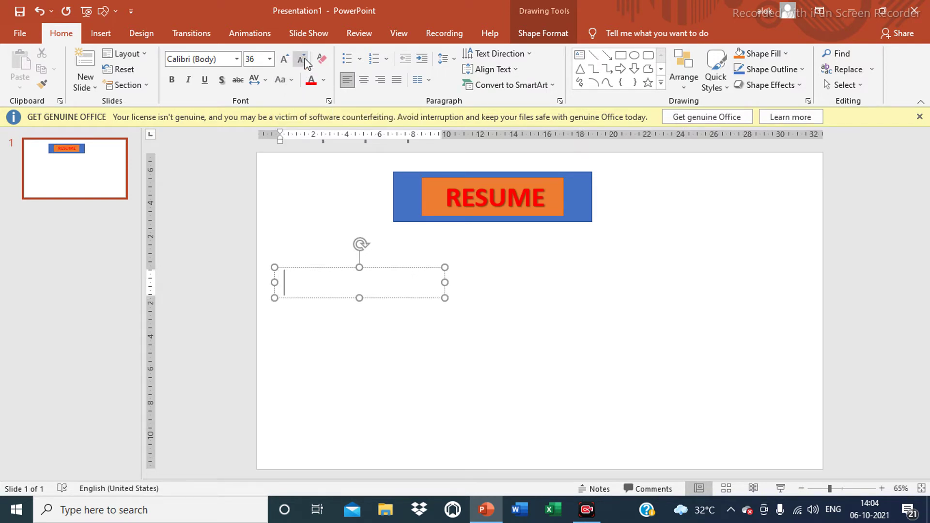
text(N)
text(AME)
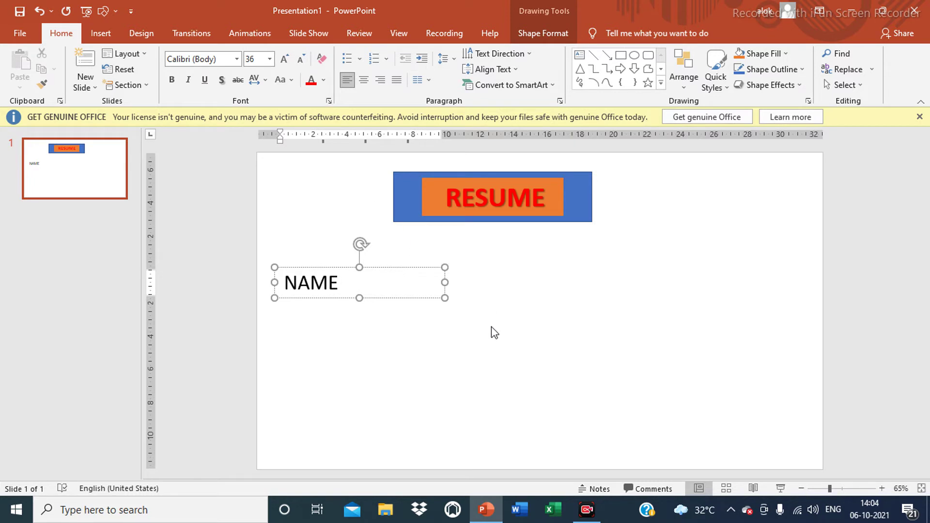
Apply Arrow Bullets to the NAME line.
click(468, 298)
click(432, 287)
click(468, 286)
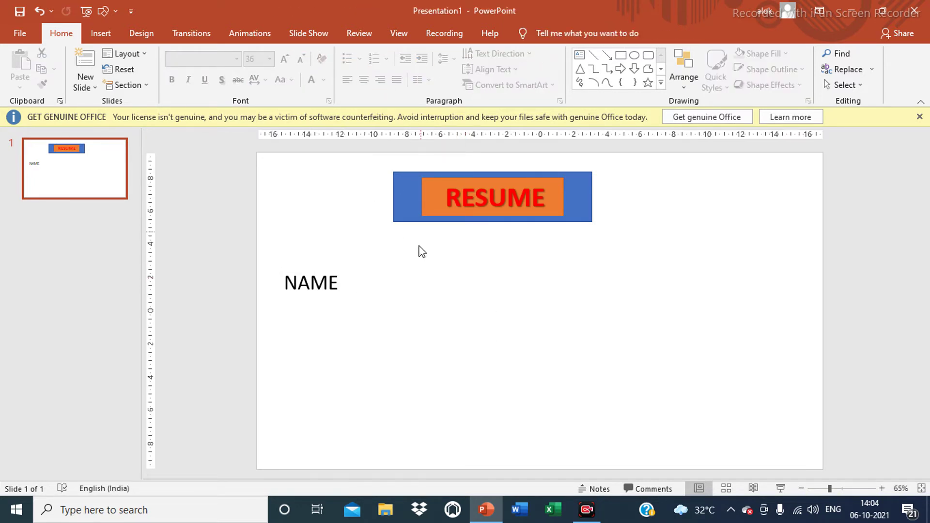
click(393, 290)
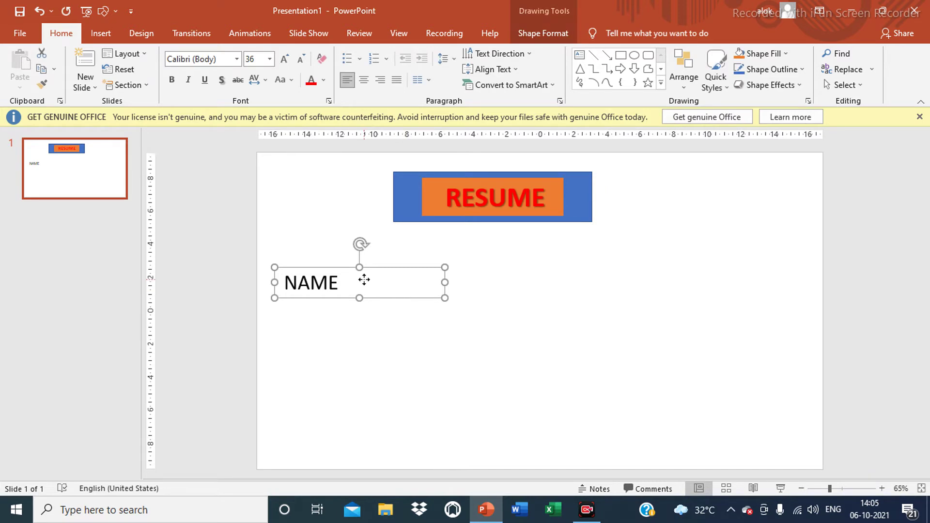
click(339, 285)
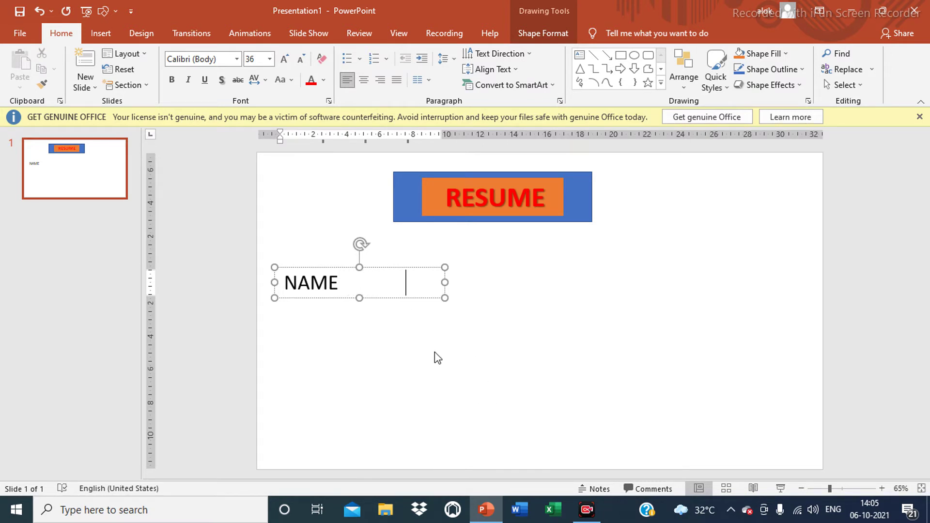
click(360, 58)
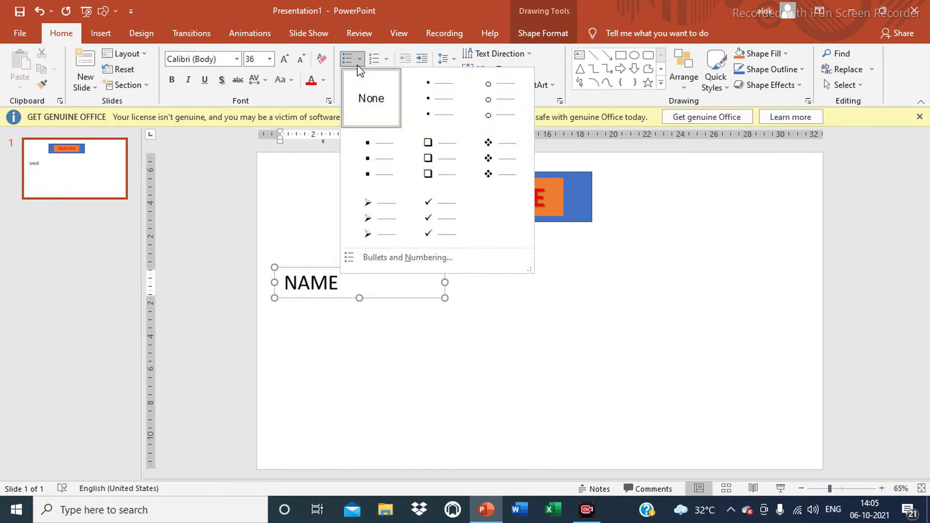
click(385, 223)
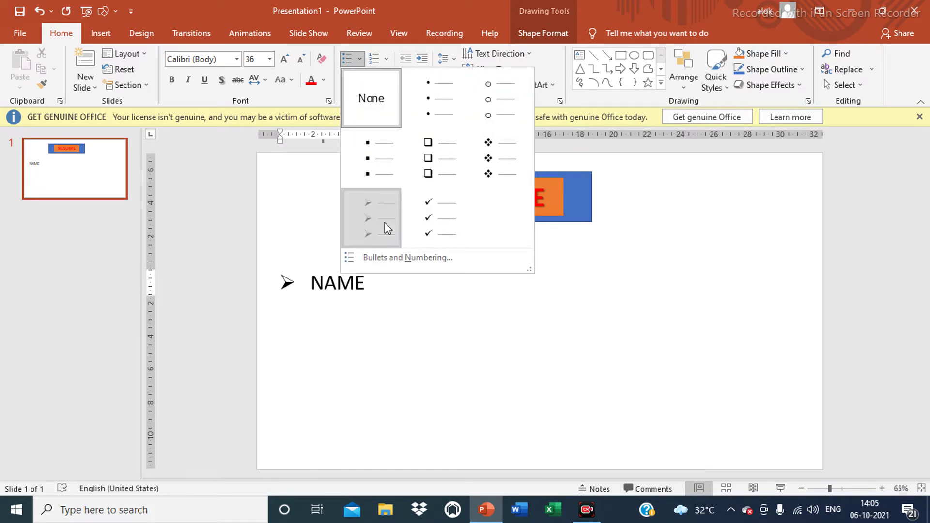
click(388, 321)
Add dashes after NAME, removing the stray brackets.
click(379, 284)
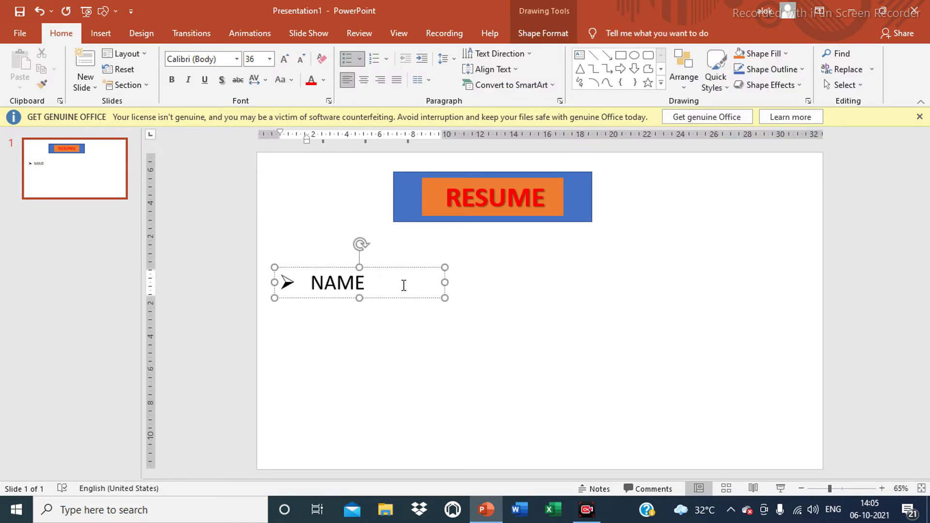
text(---)
key(BackSpace)
text(()
key(BackSpace)
key(BackSpace)
text(-)
text(()
key(BackSpace)
key(BackSpace)
key(BackSpace)
key(BackSpace)
key(BackSpace)
key(BackSpace)
click(558, 269)
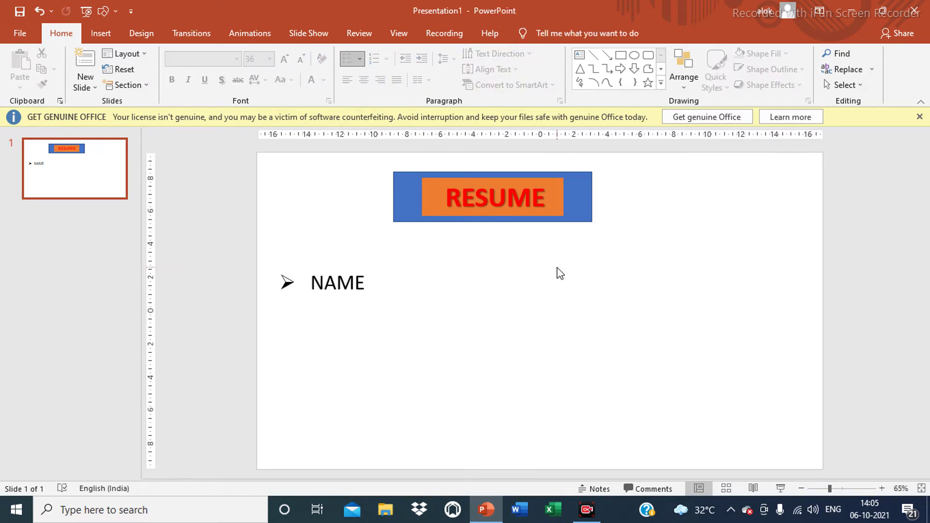
Add a 32-pt text box beside NAME with the person's full name, deleting the stray letters.
click(580, 55)
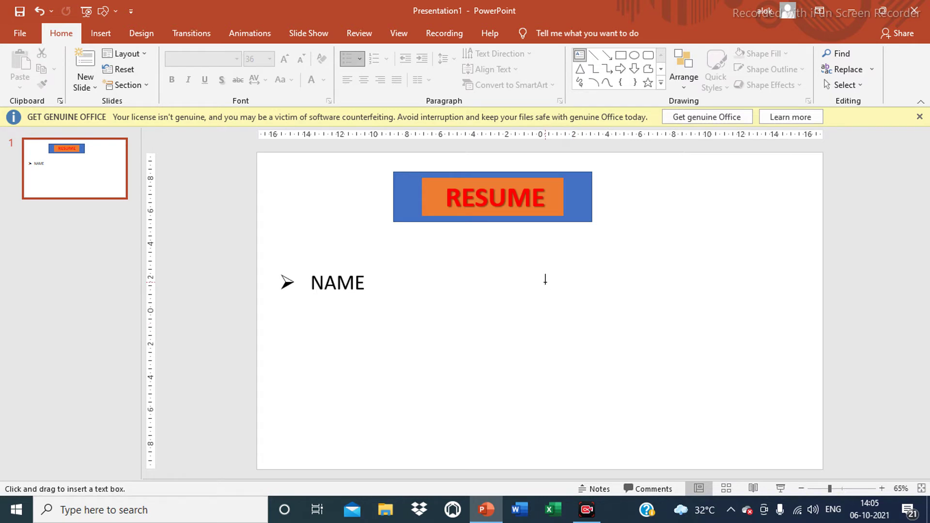
mouse_move(545, 282)
mouse_down()
mouse_move(730, 300)
mouse_move(731, 318)
mouse_move(683, 292)
mouse_up()
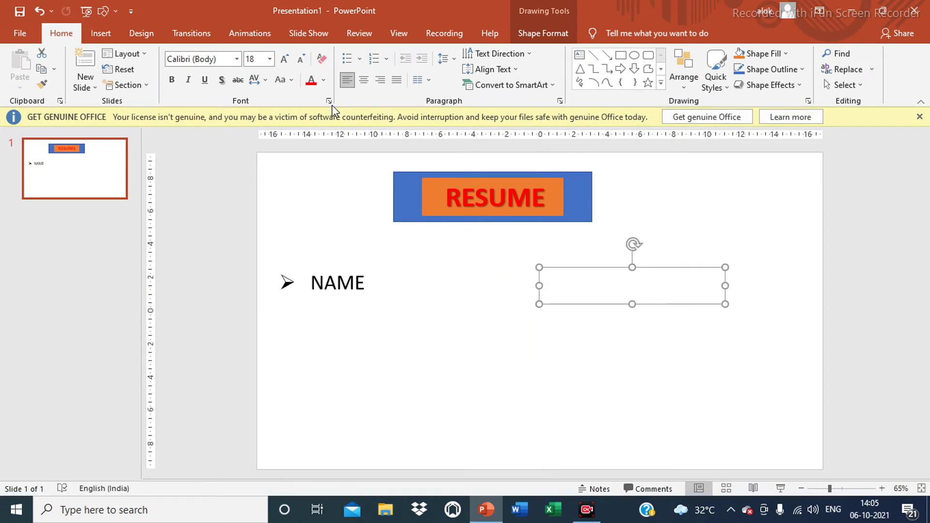
click(286, 59)
click(286, 59)
click(286, 59)
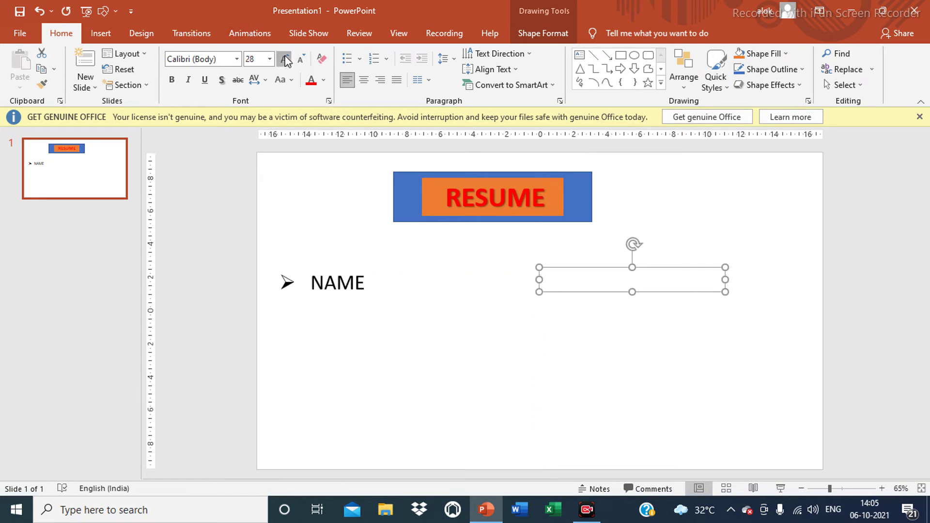
click(286, 59)
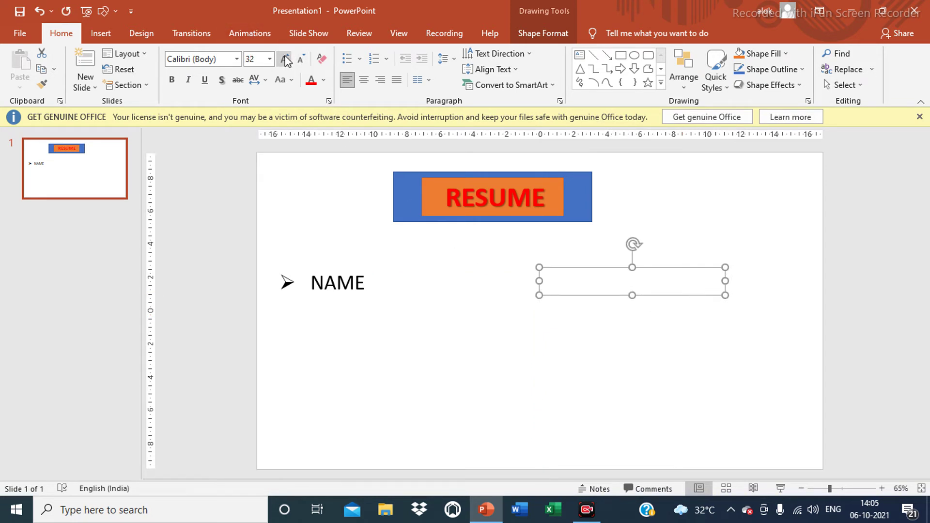
click(548, 282)
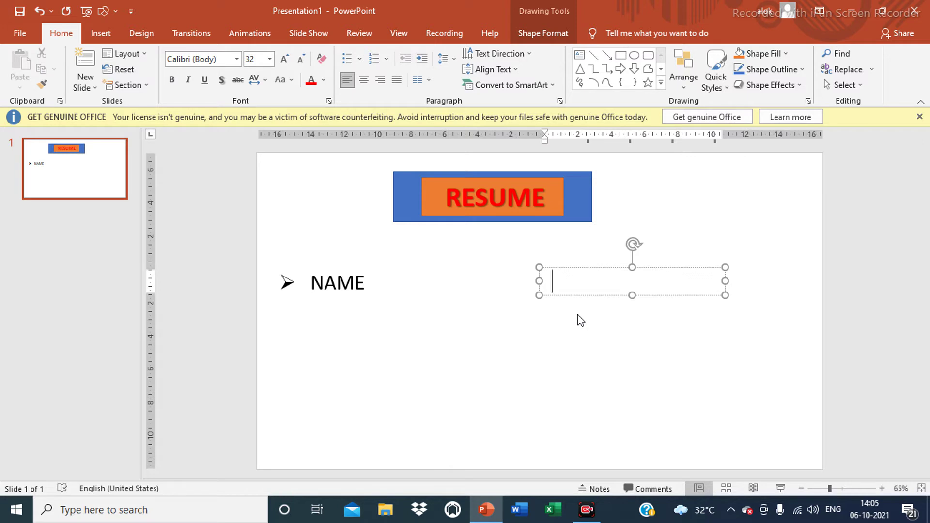
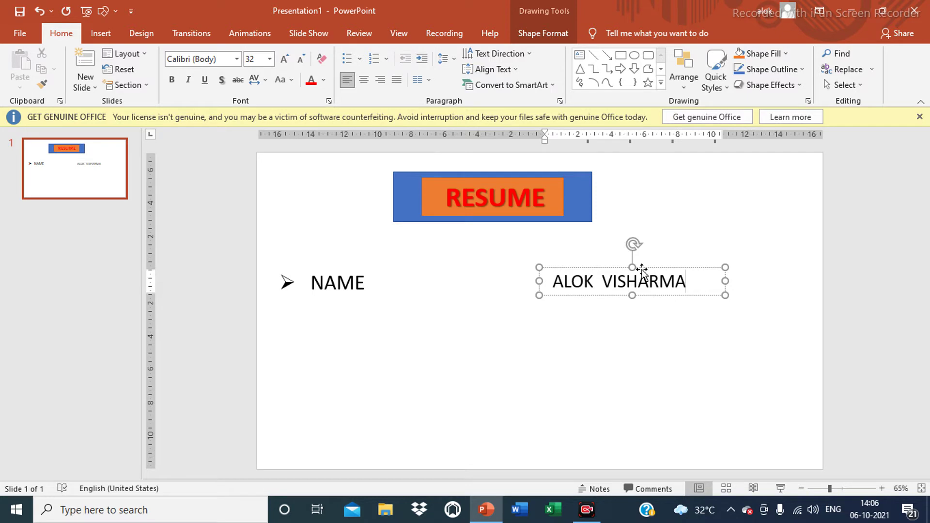
click(619, 286)
key(BackSpace)
key(BackSpace)
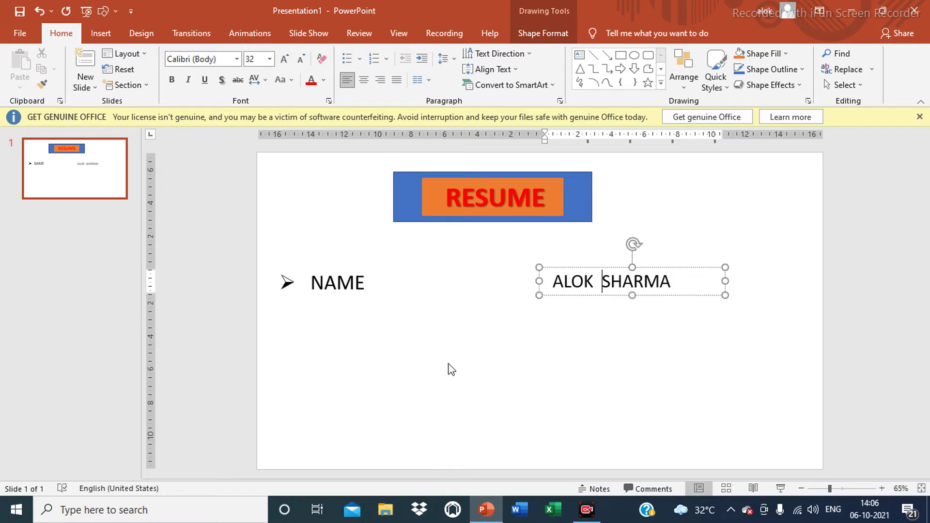
click(534, 379)
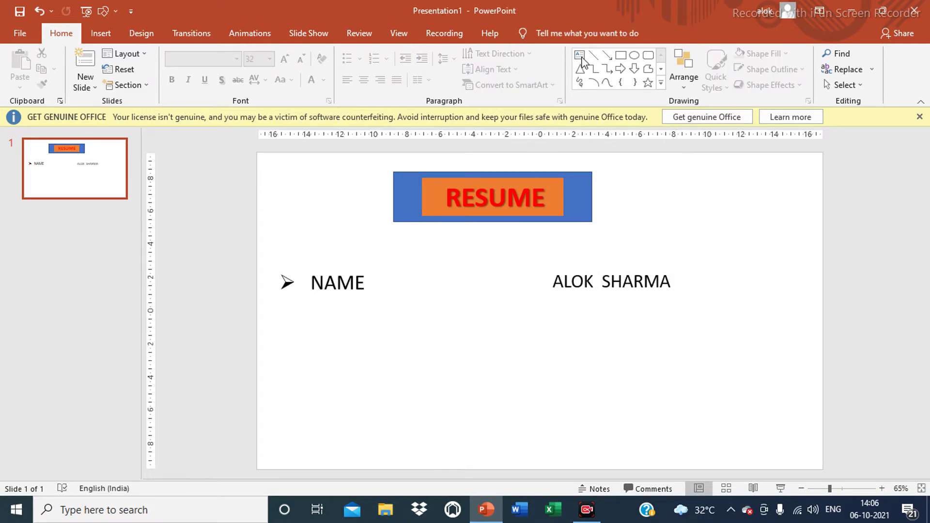
click(580, 55)
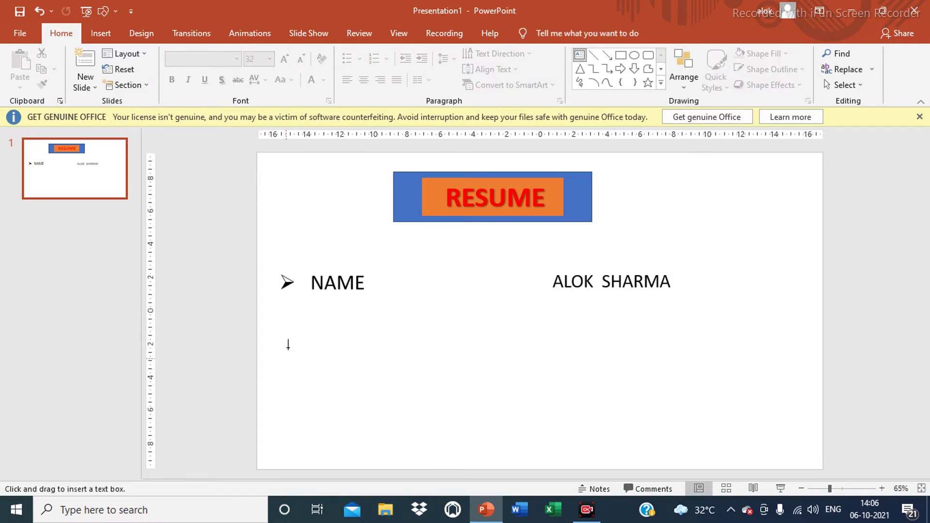
Draw a text box below NAME with font size 36.
drag(287, 337, 379, 396)
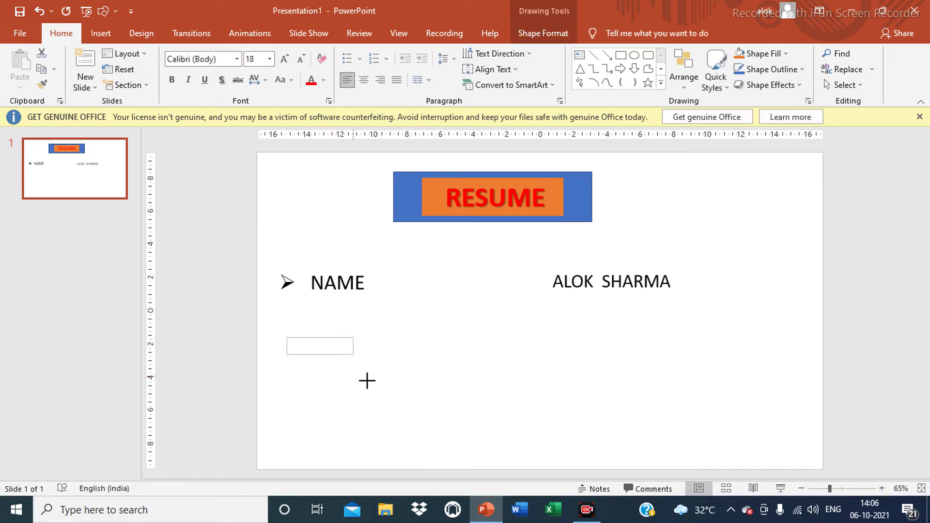
drag(379, 396, 382, 418)
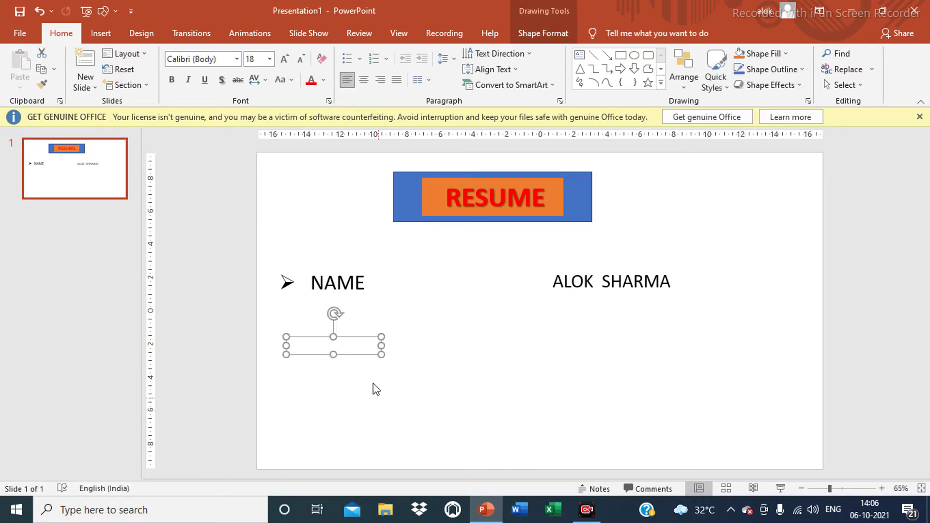
click(285, 59)
click(285, 60)
click(285, 61)
click(284, 62)
click(284, 61)
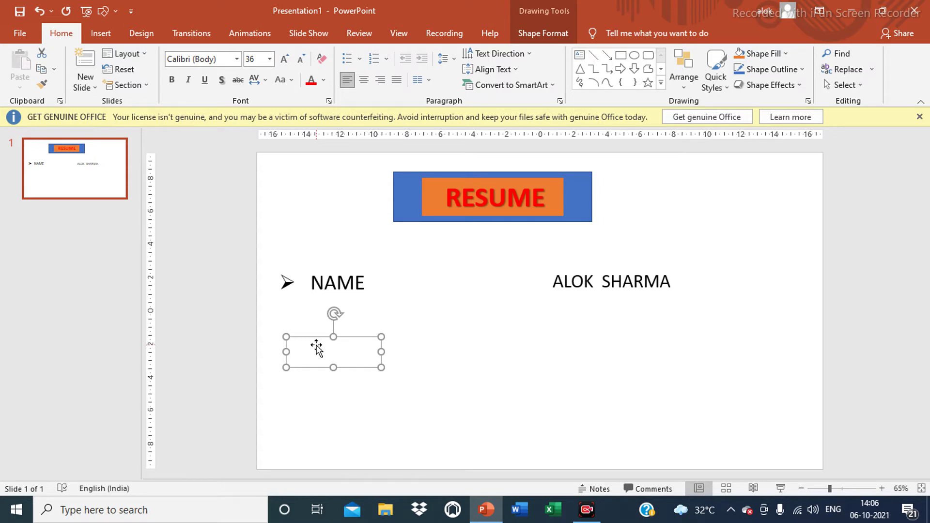
Type DATE OF BARTH, widen it onto one line, and draw an empty box beside it.
click(316, 347)
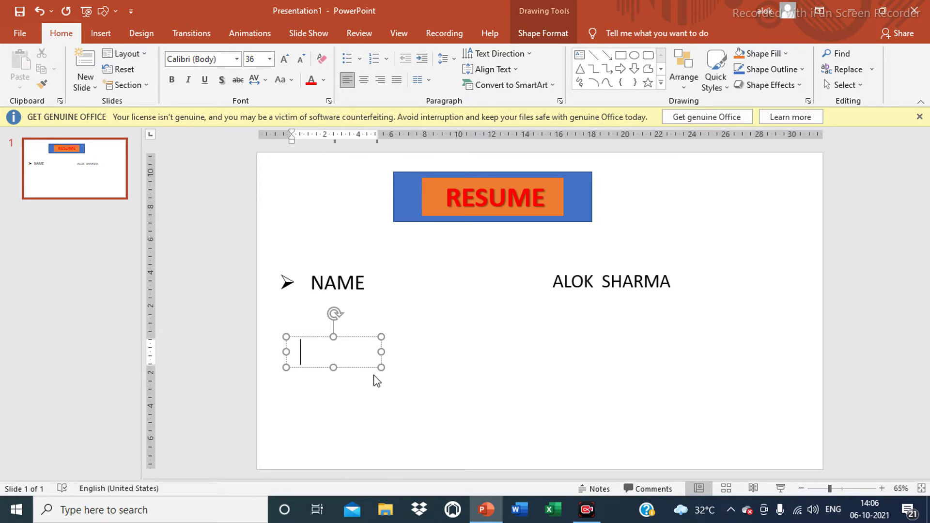
text(DATE OF)
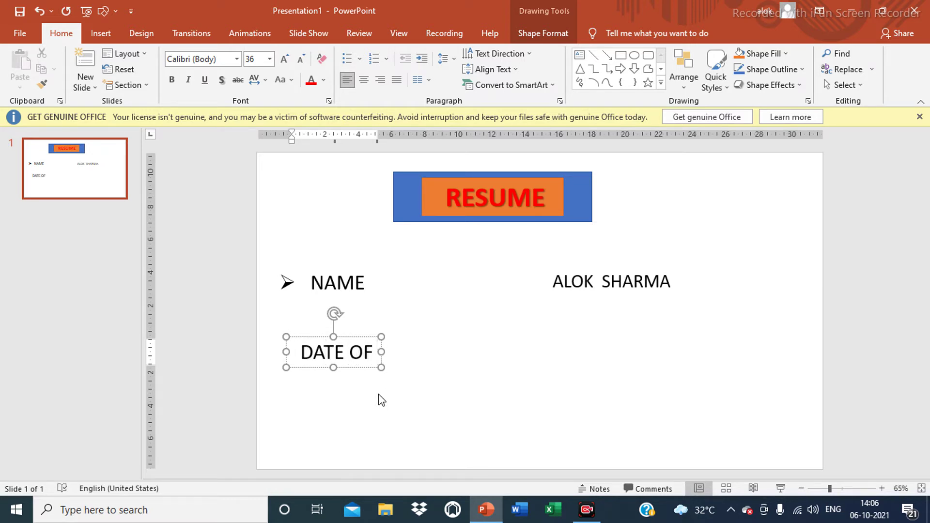
text( BARTH)
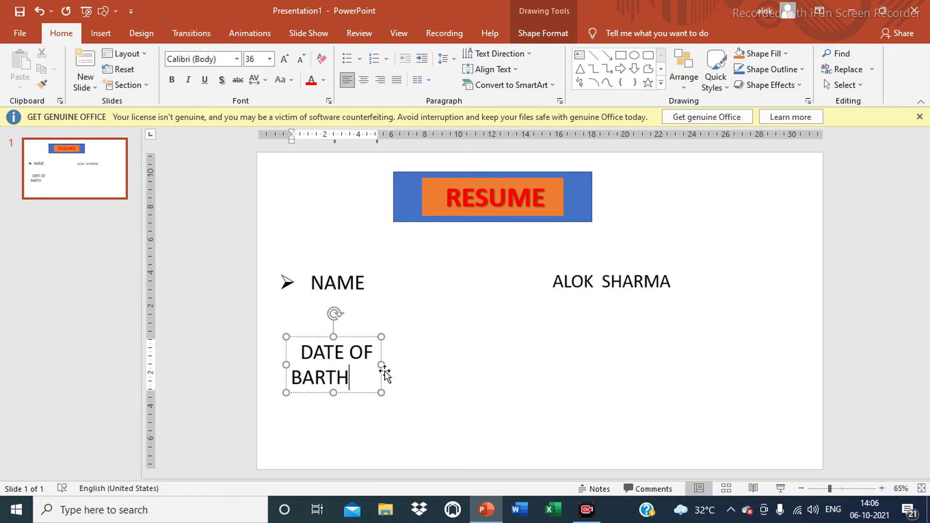
drag(382, 365, 452, 355)
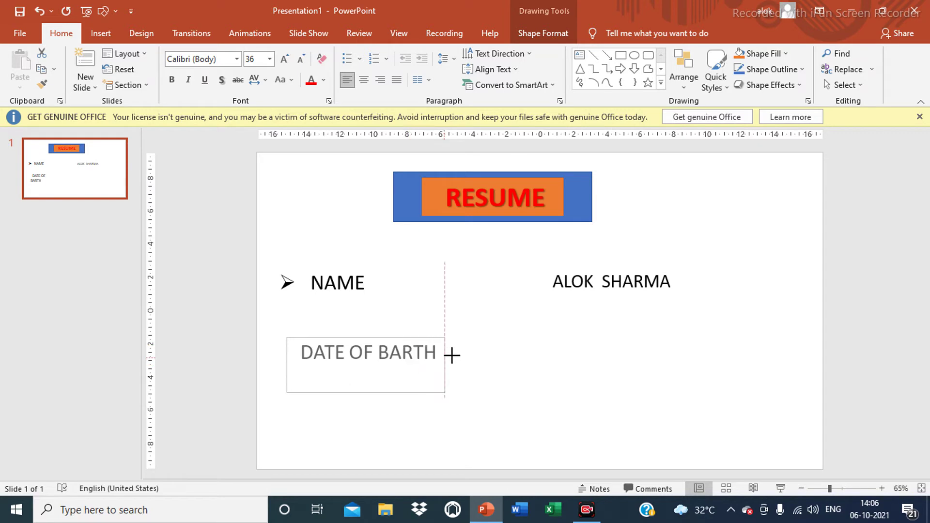
click(487, 359)
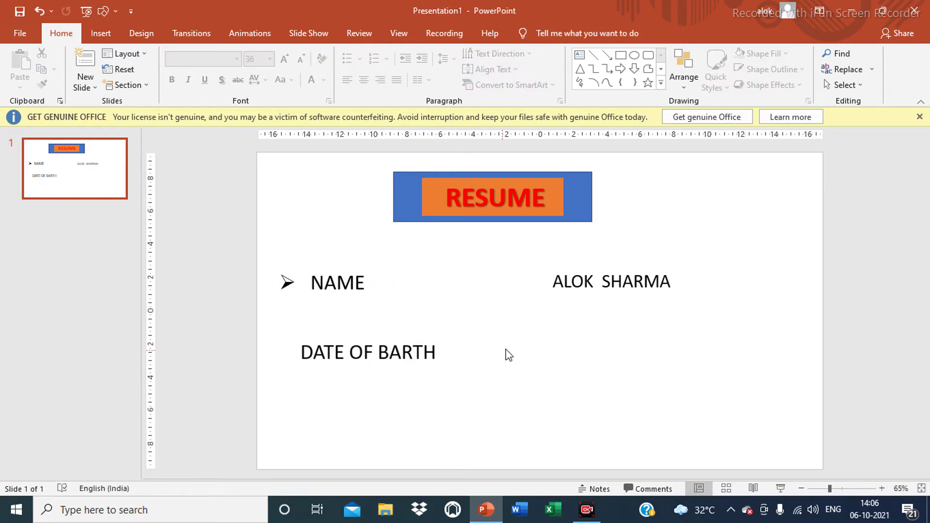
click(579, 54)
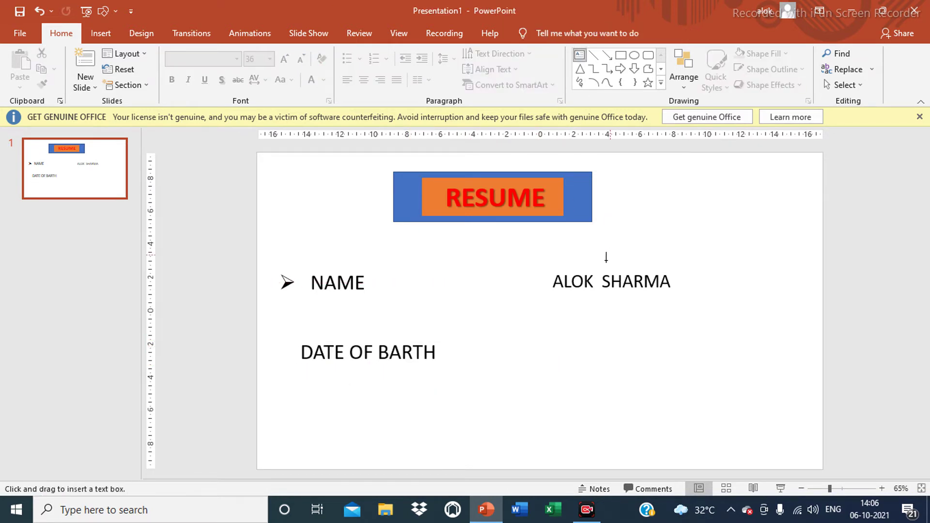
drag(540, 338, 699, 367)
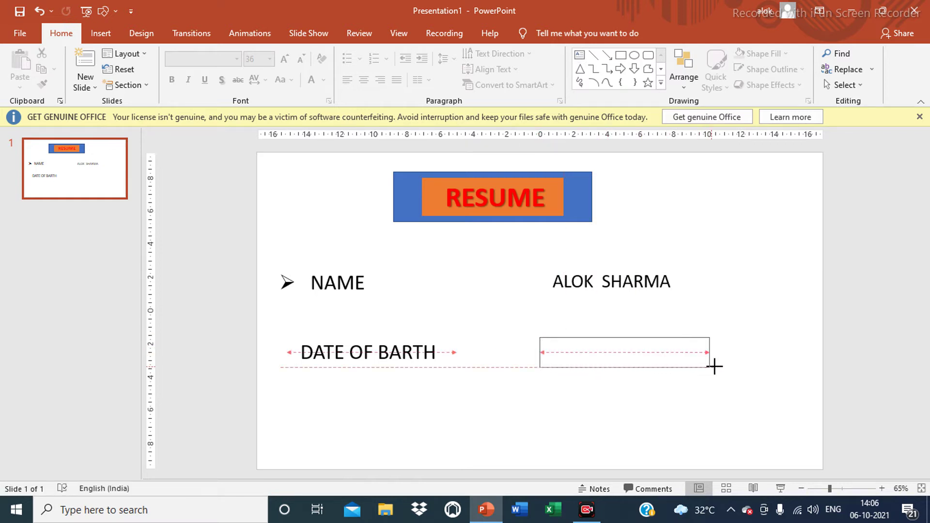
Finish the empty box beside DATE OF BARTH and set its font size to 36.
drag(700, 367, 710, 367)
click(285, 59)
click(284, 58)
click(284, 59)
click(285, 58)
click(284, 59)
click(284, 59)
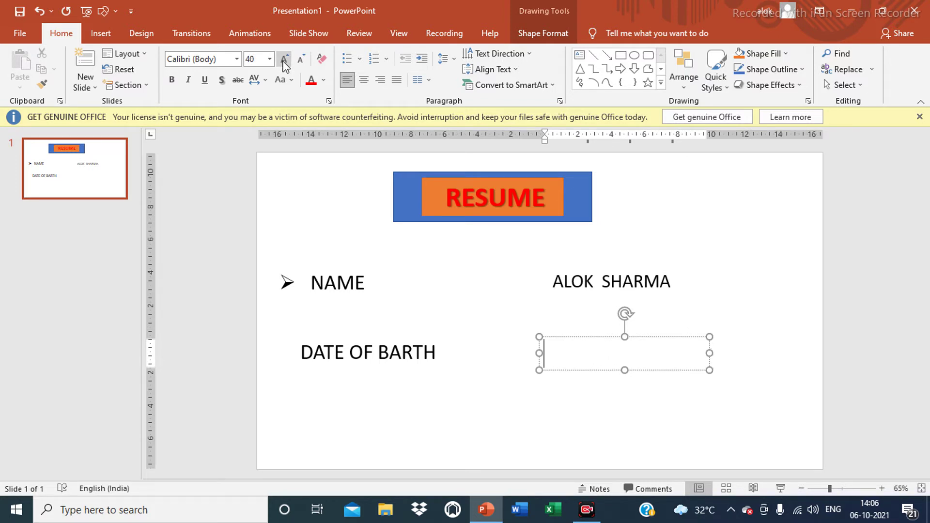
click(302, 59)
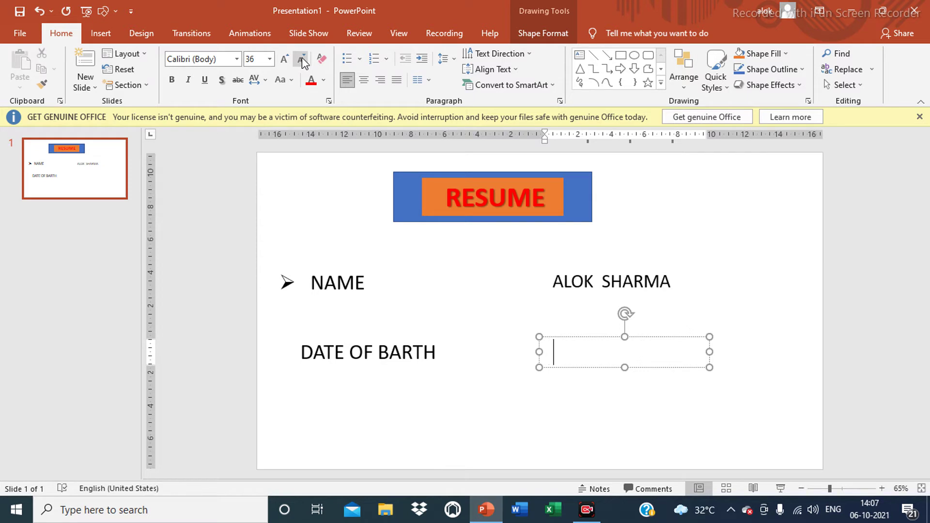
Give DATE OF BARTH an arrow bullet and widen it to stay on one line.
click(286, 353)
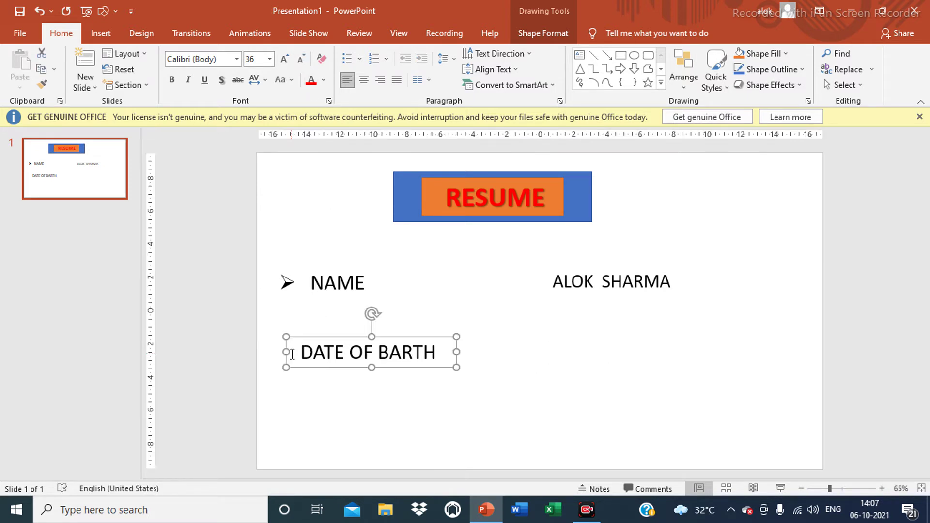
click(354, 59)
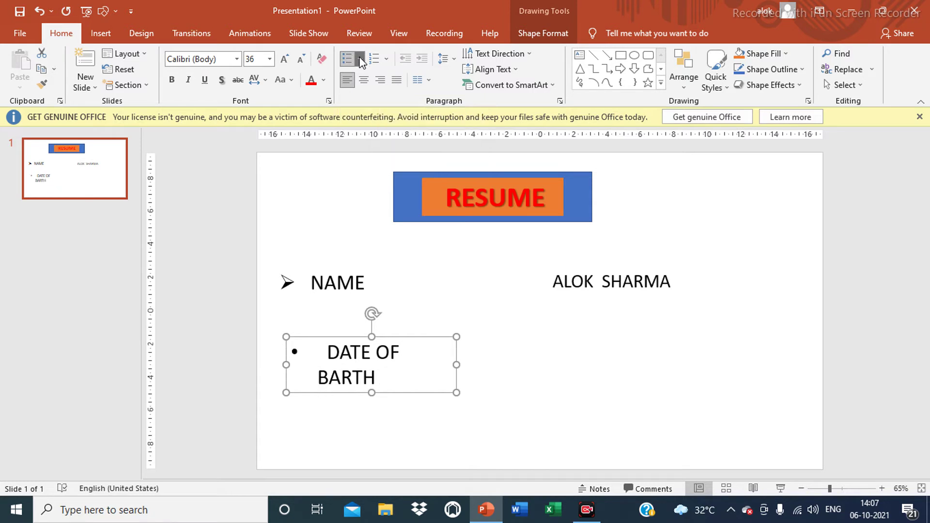
click(361, 59)
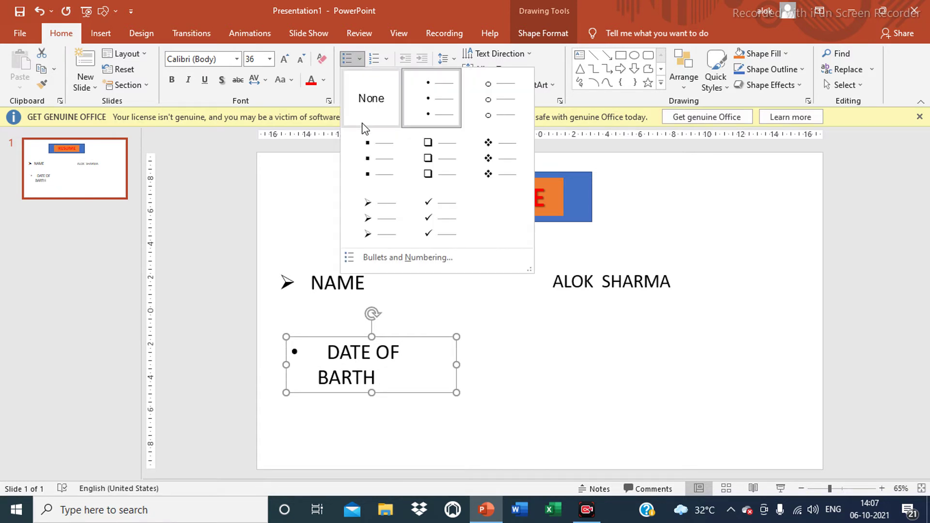
click(372, 228)
drag(457, 365, 479, 359)
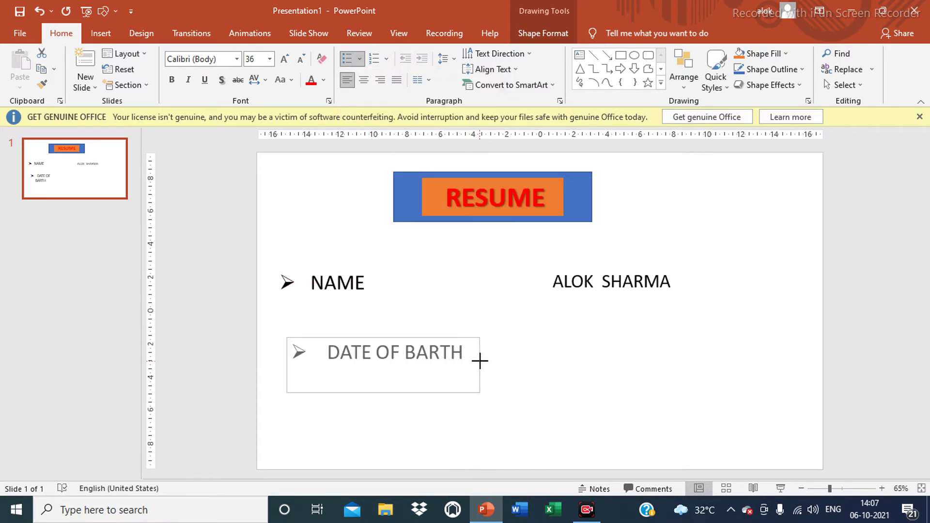
click(561, 342)
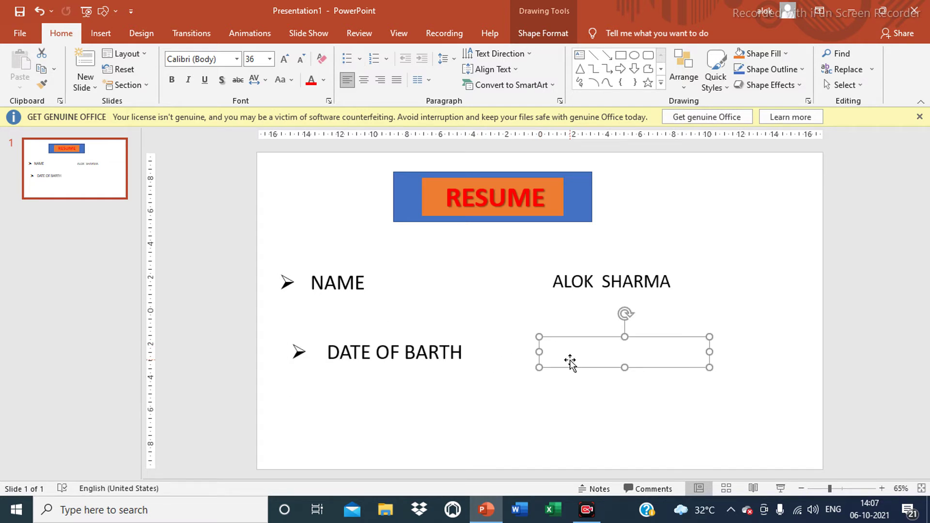
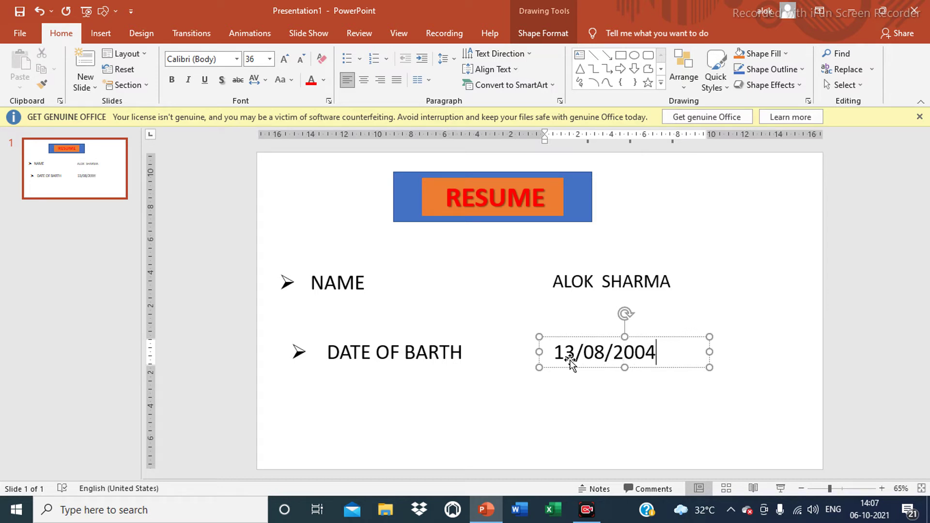
click(571, 393)
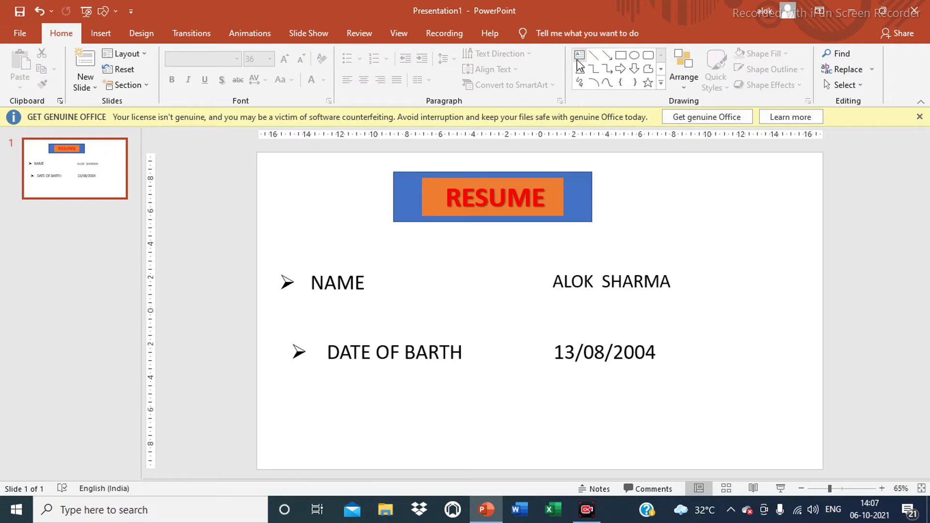
click(578, 58)
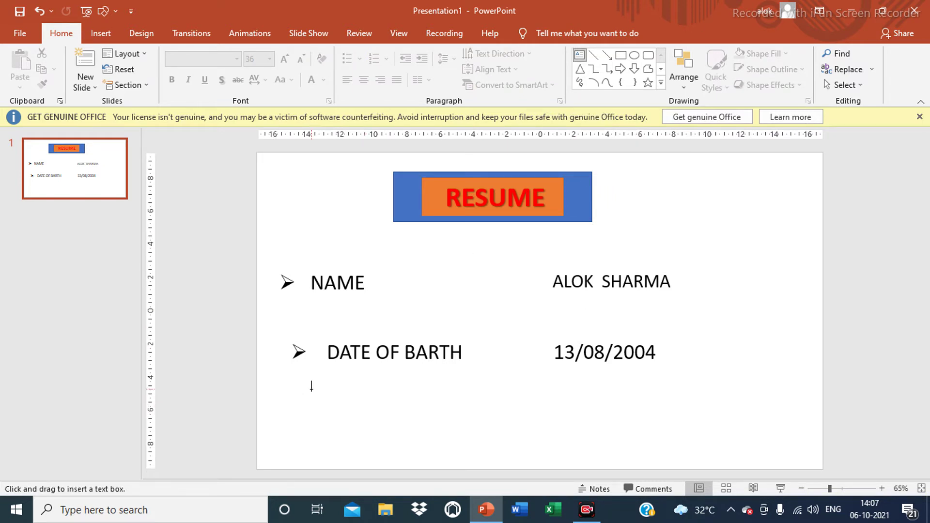
Add a larger arrow-bulleted text box below DATE OF BARTH, aligned with the other bullets.
drag(311, 389, 440, 433)
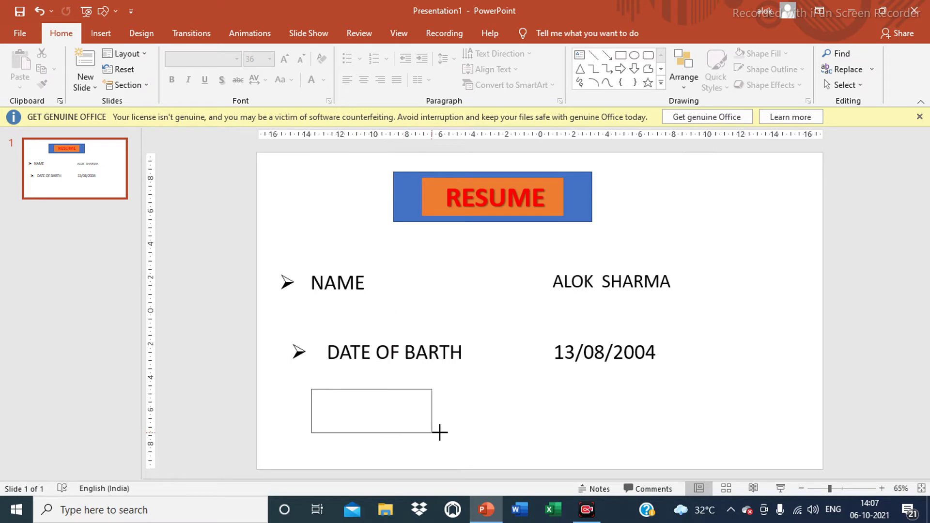
drag(440, 433, 480, 431)
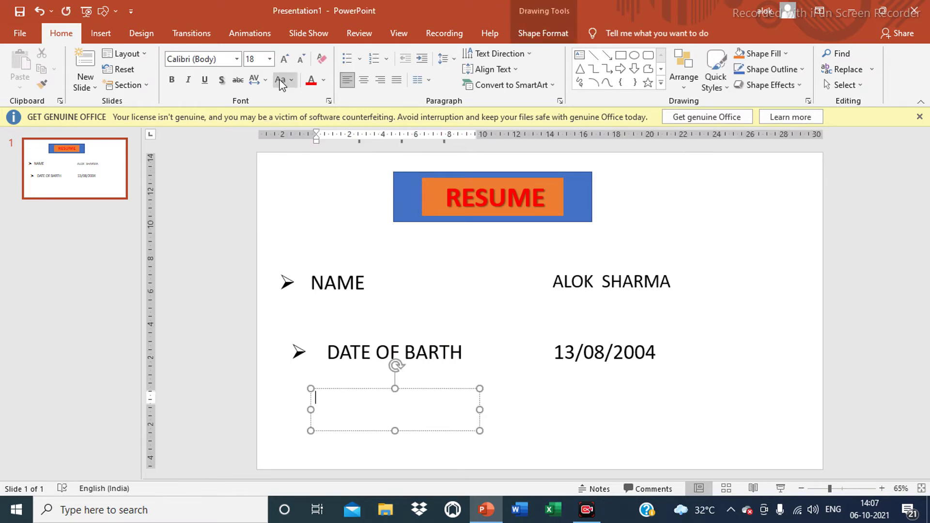
click(285, 59)
click(285, 59)
click(285, 58)
click(285, 58)
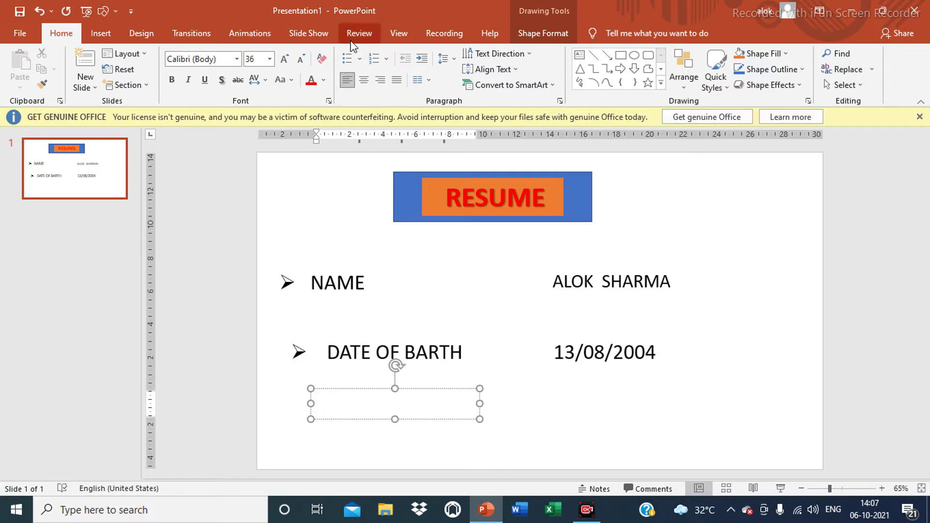
click(360, 58)
click(367, 213)
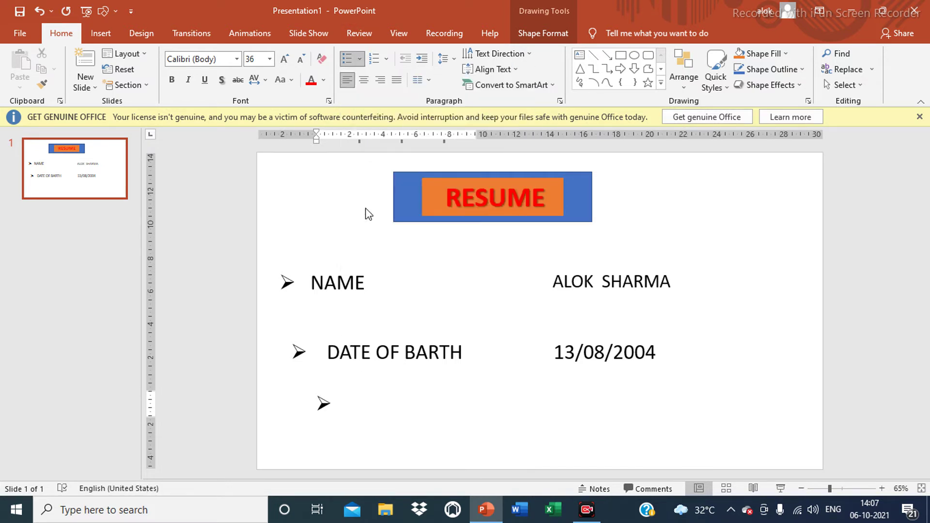
drag(395, 405, 370, 403)
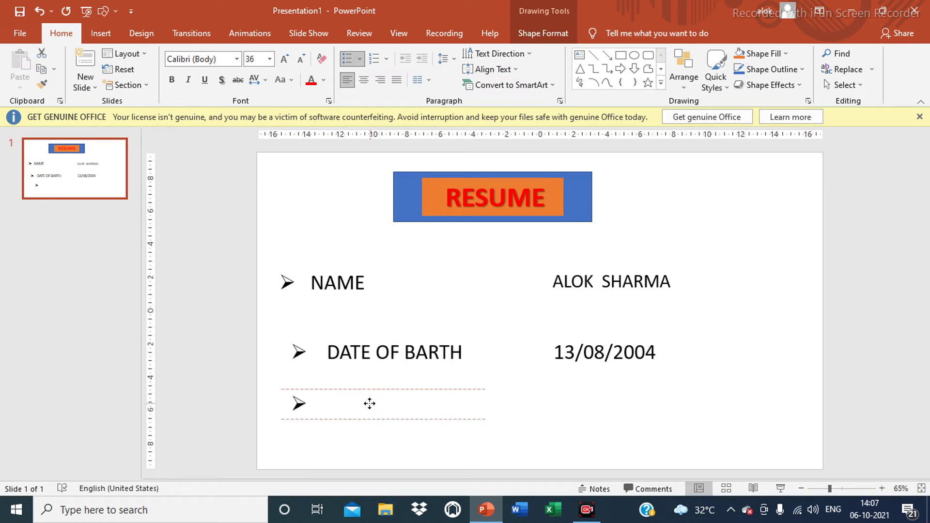
Type CONTACT No. in the new bulleted box.
click(319, 395)
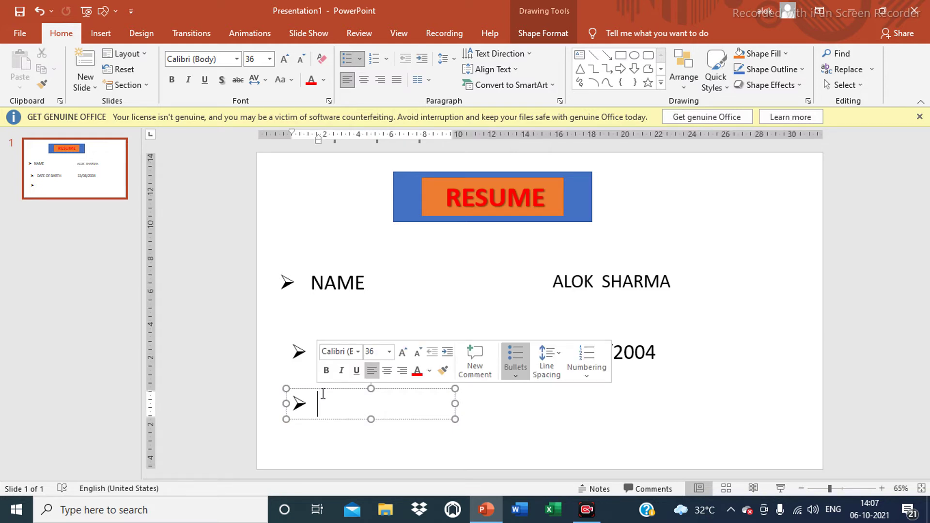
text(CONT)
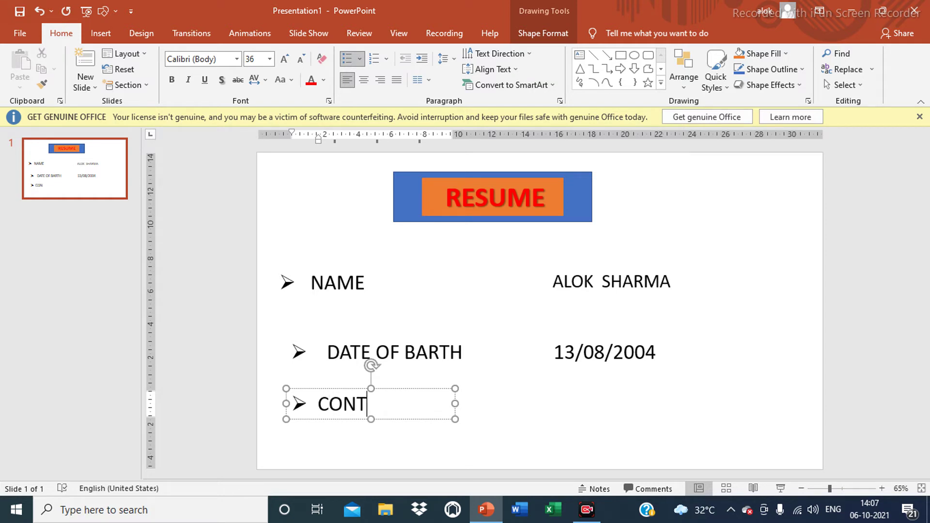
text(ACT)
text( No)
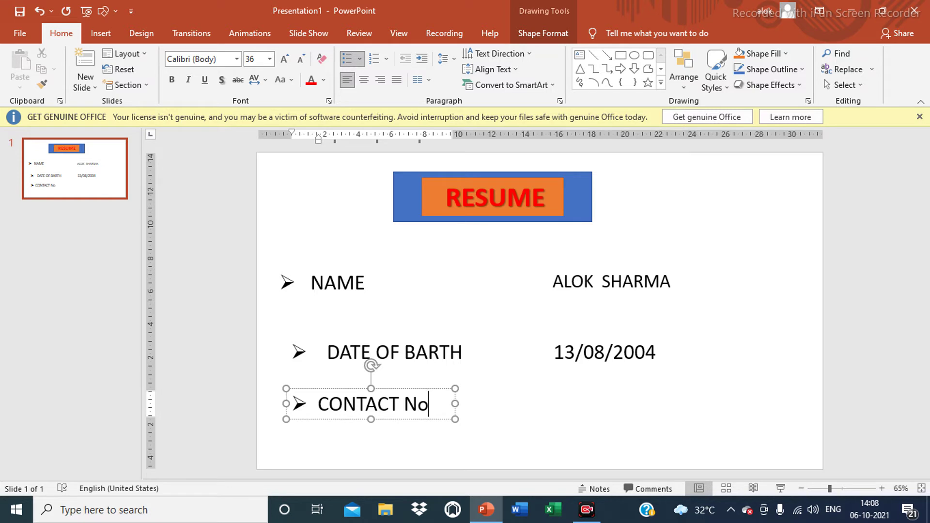
text(.)
click(551, 385)
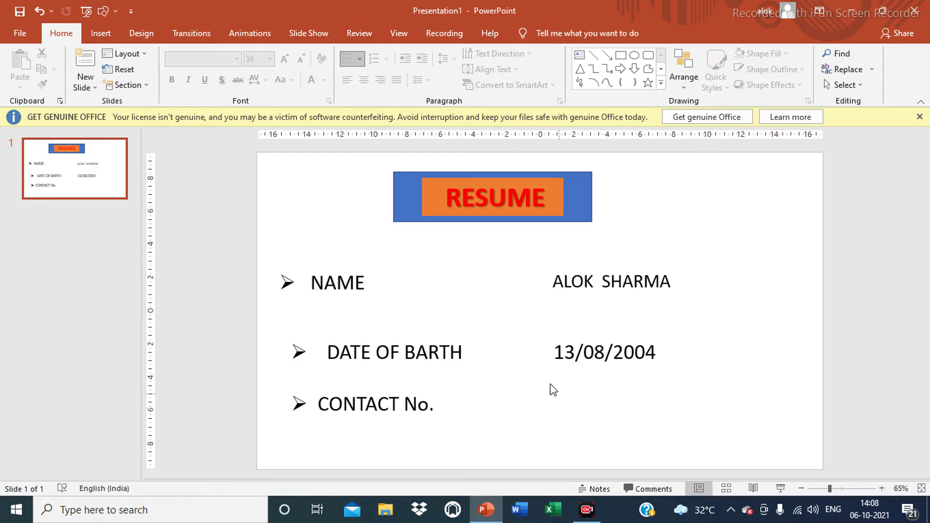
Draw a text box beside CONTACT No. with font size 36.
click(580, 54)
mouse_move(546, 405)
mouse_down()
mouse_move(707, 436)
mouse_move(666, 401)
mouse_up()
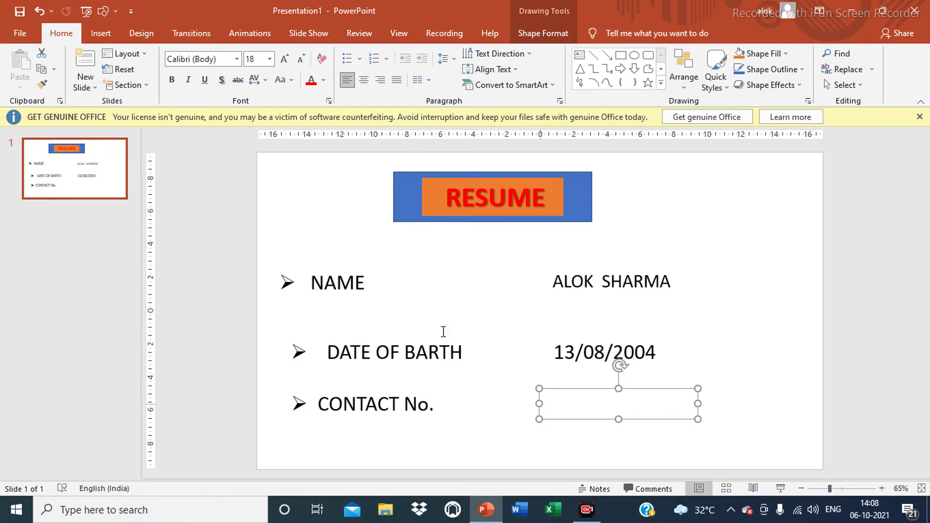
click(284, 58)
click(285, 59)
click(284, 59)
click(284, 58)
click(285, 59)
key(Return)
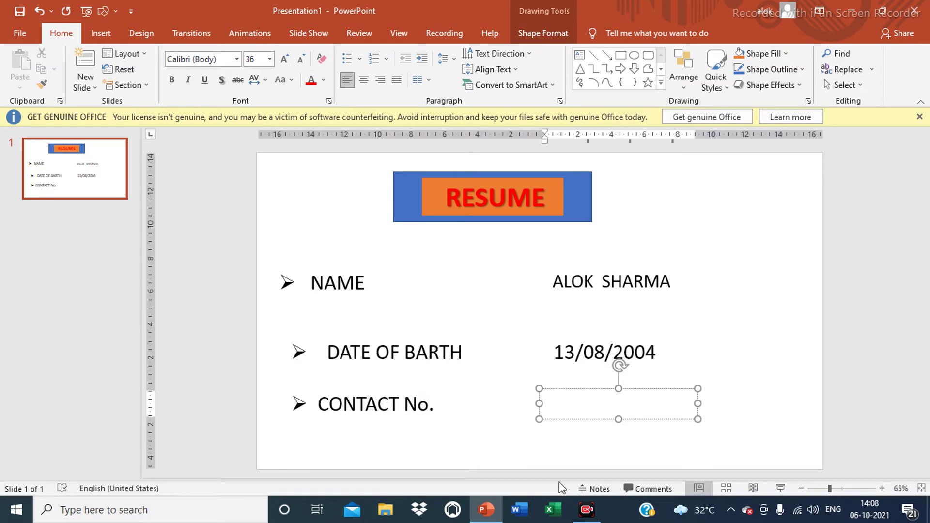
Enter the contact's phone number in the box beside CONTACT No.
text(7)
key(BackSpace)
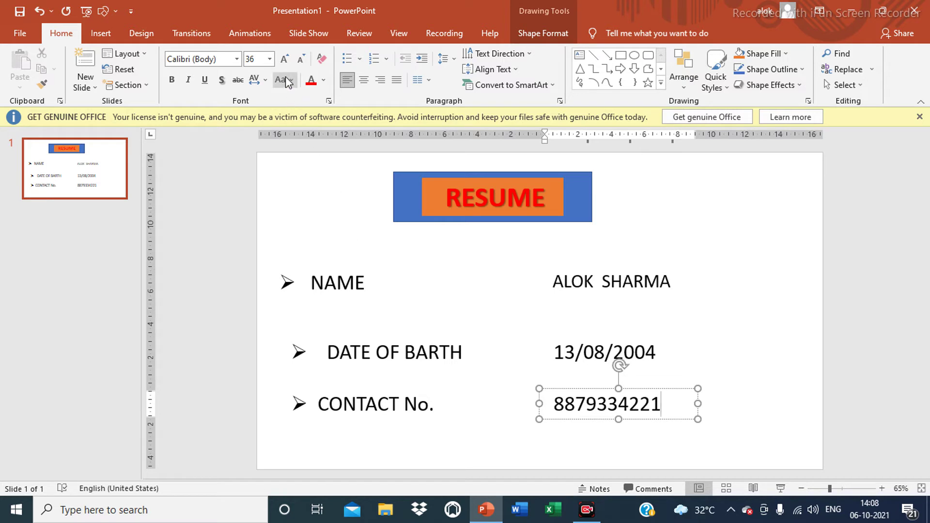
click(286, 53)
click(338, 450)
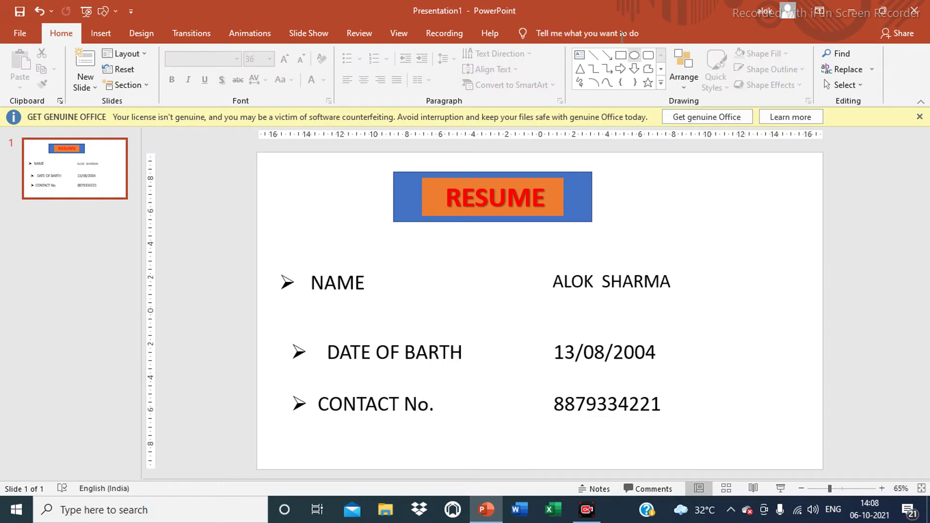
click(580, 55)
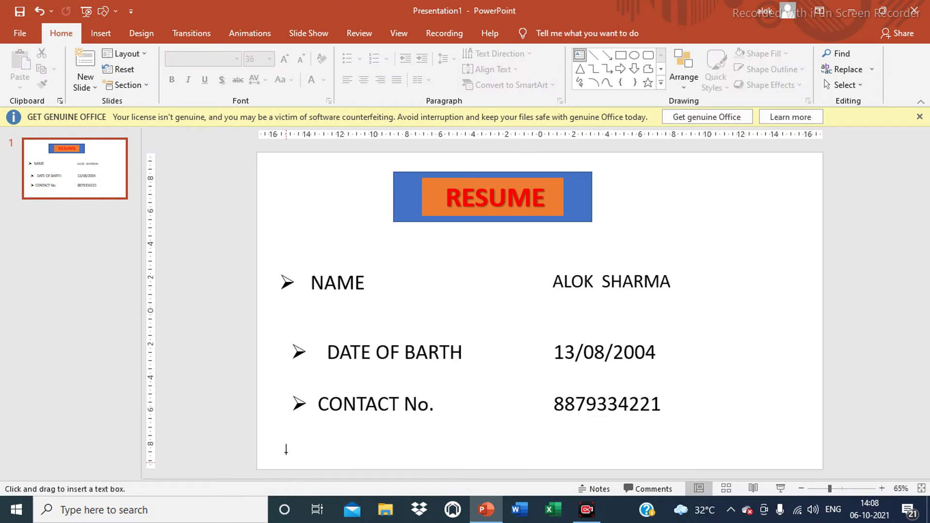
Add a 36-pt arrow-bulleted text box below CONTACT No.
drag(287, 437, 428, 454)
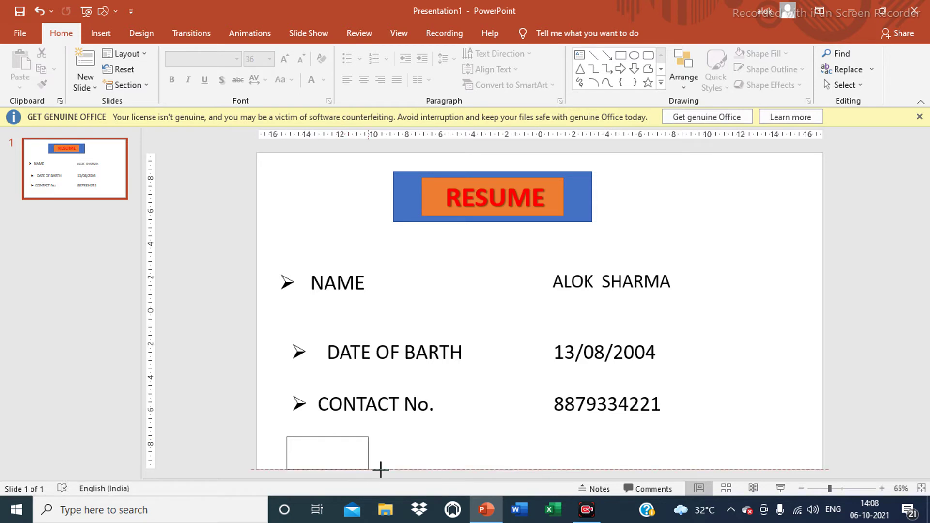
mouse_move(429, 454)
mouse_down()
mouse_move(432, 464)
mouse_move(407, 444)
mouse_up()
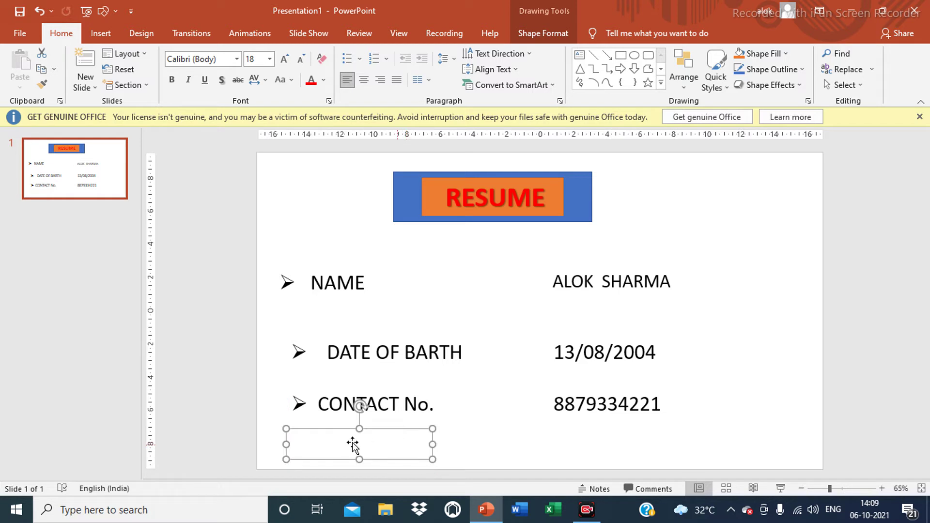
key(ctrl+z)
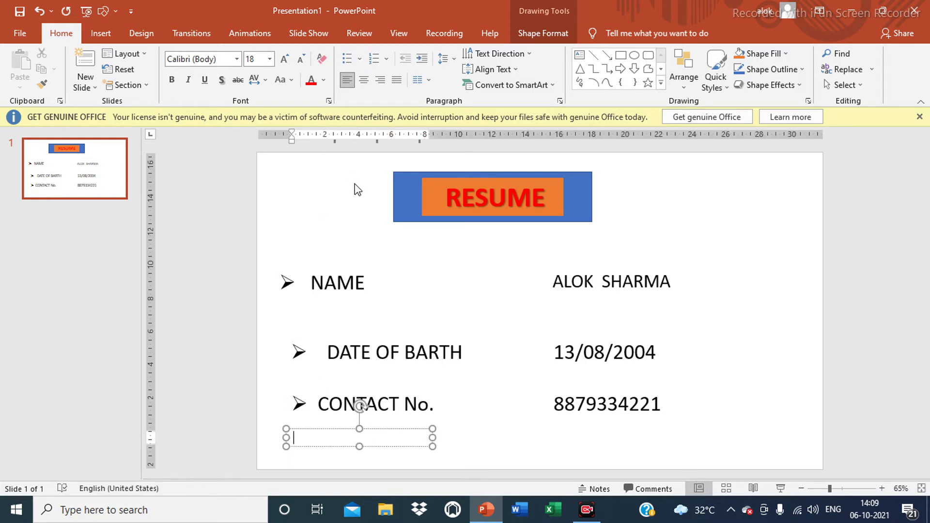
click(283, 59)
click(360, 429)
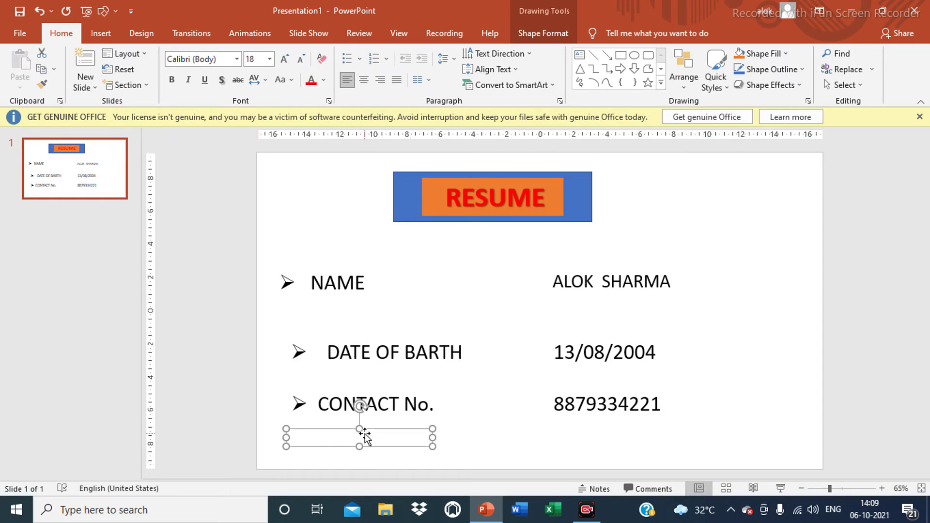
click(284, 59)
click(283, 59)
click(284, 59)
click(284, 59)
click(284, 59)
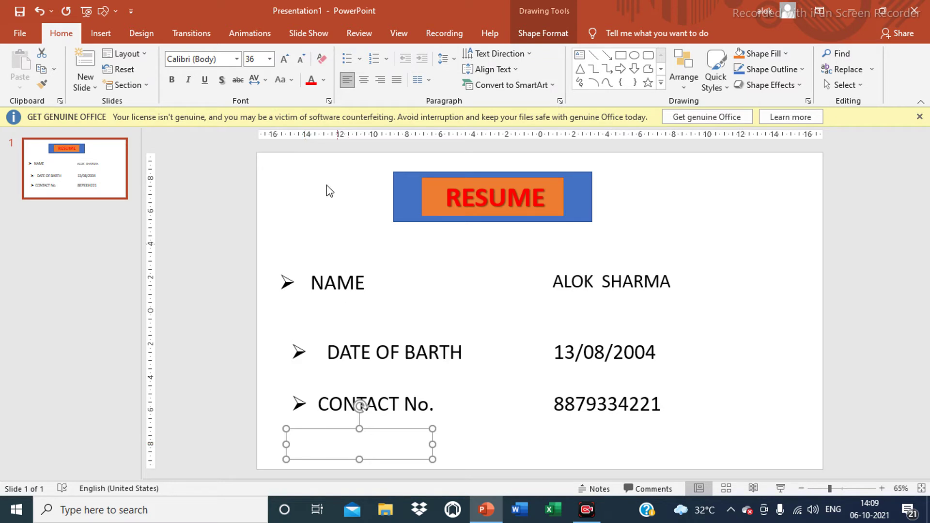
click(364, 54)
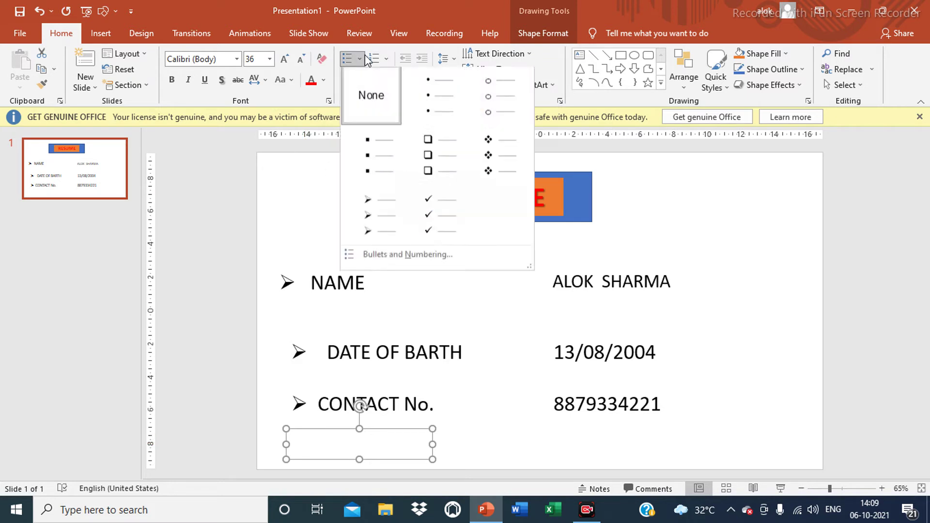
click(378, 218)
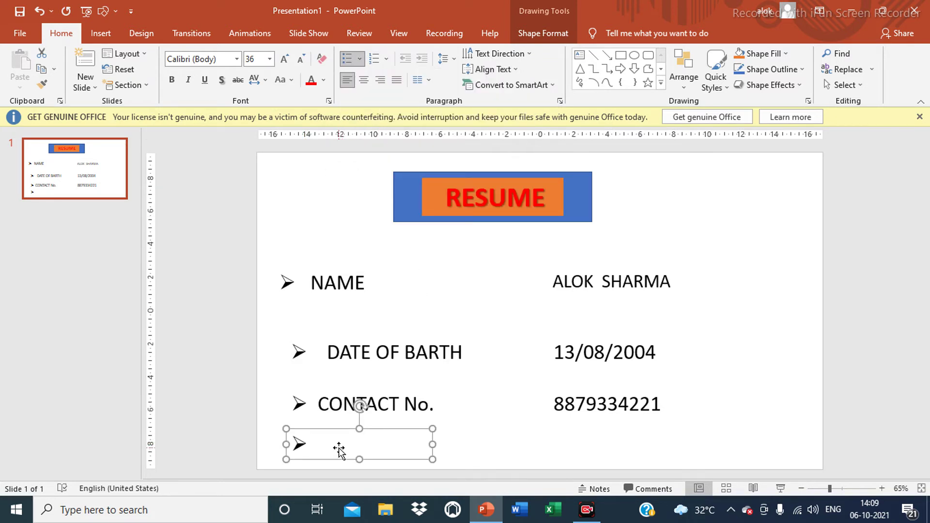
Type GENDER after the new arrow bullet.
click(322, 442)
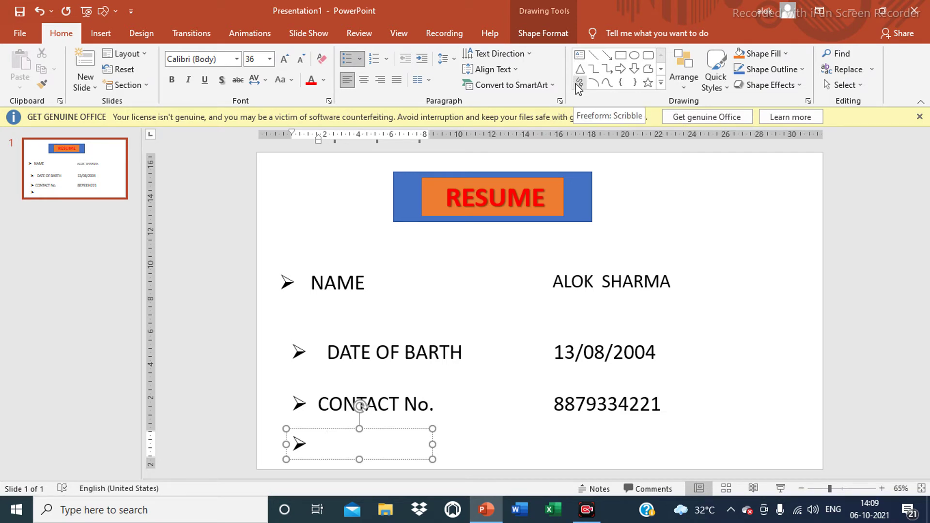
text(G)
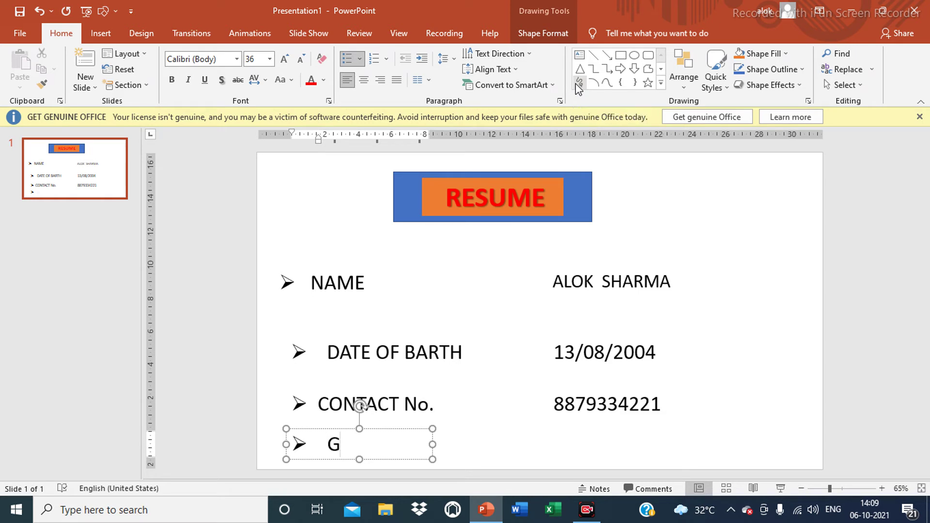
text(ENDER)
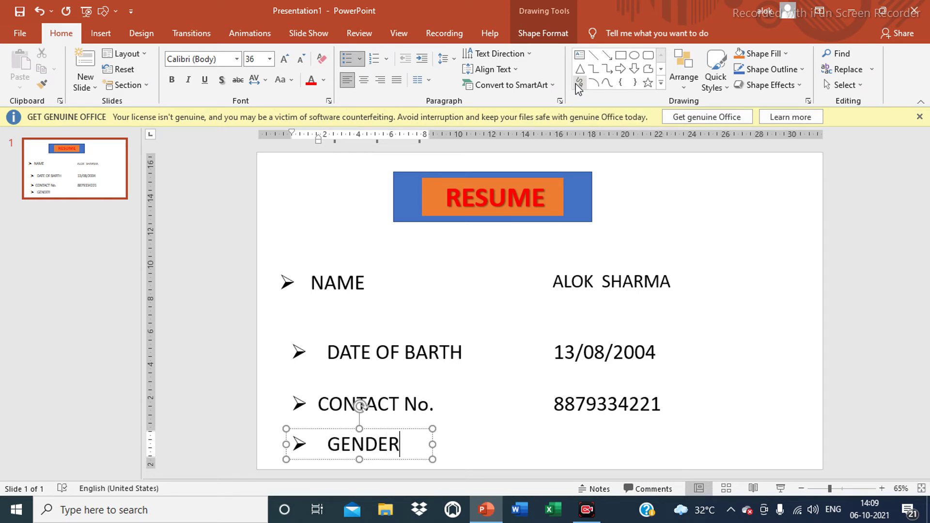
click(516, 449)
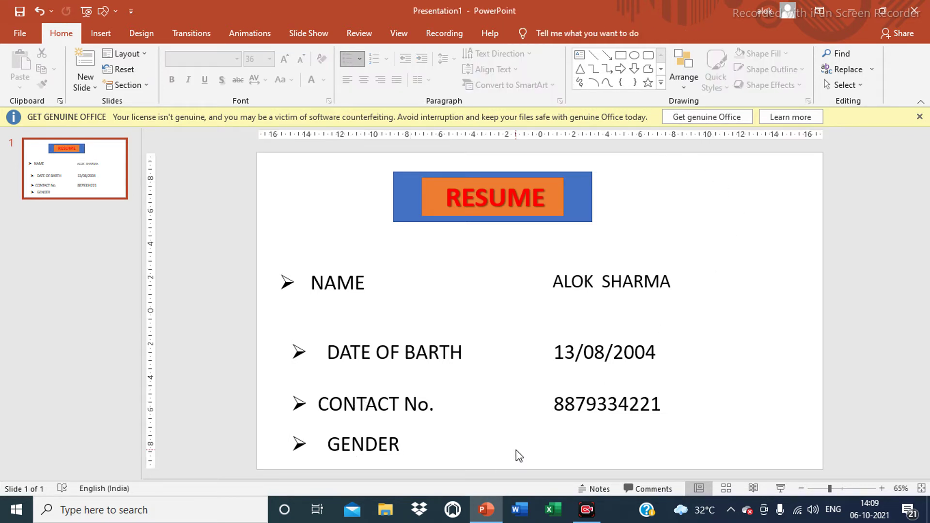
click(579, 56)
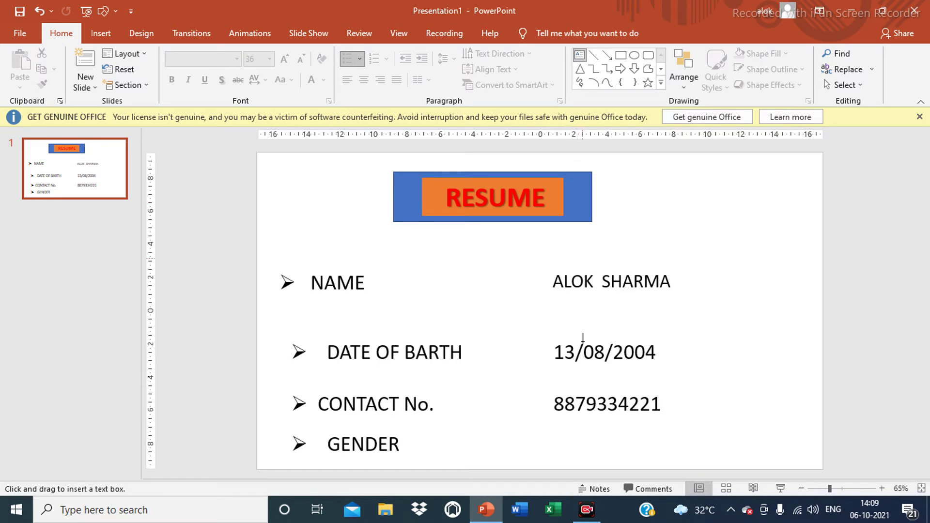
Add a 36-pt text box reading 'MALE' to the right of GENDER.
drag(557, 428, 683, 460)
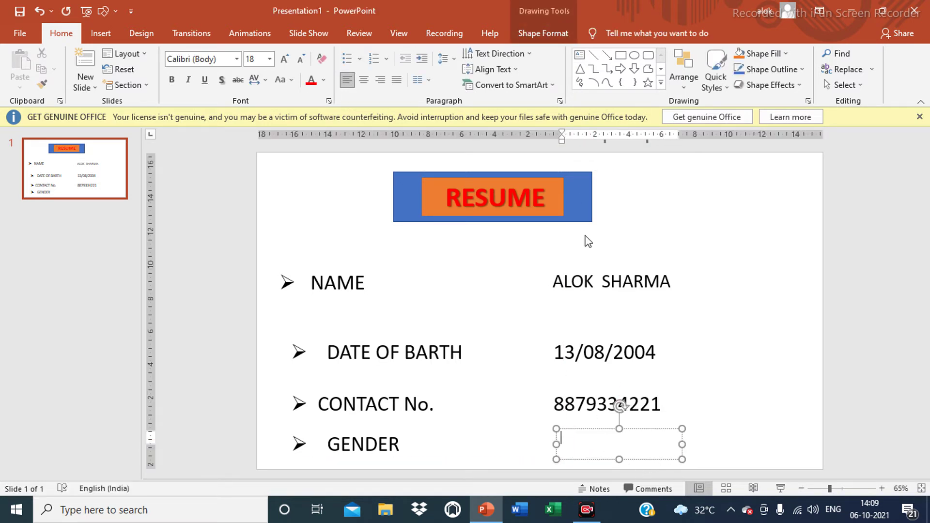
click(285, 58)
click(285, 59)
click(286, 59)
click(285, 58)
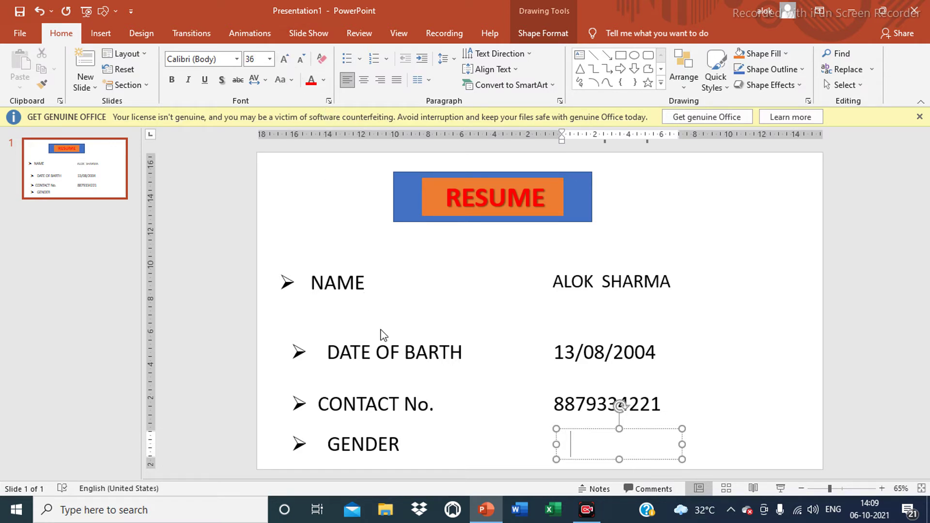
text(MALE)
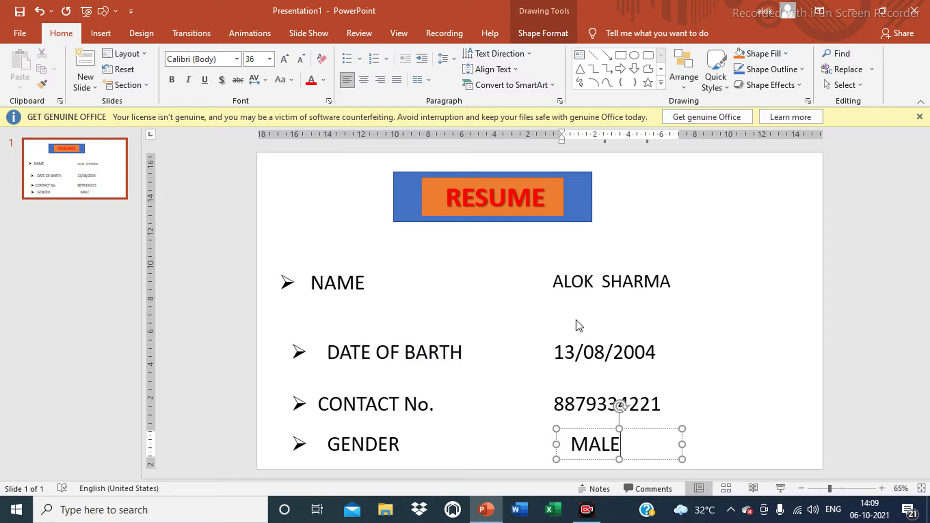
click(527, 466)
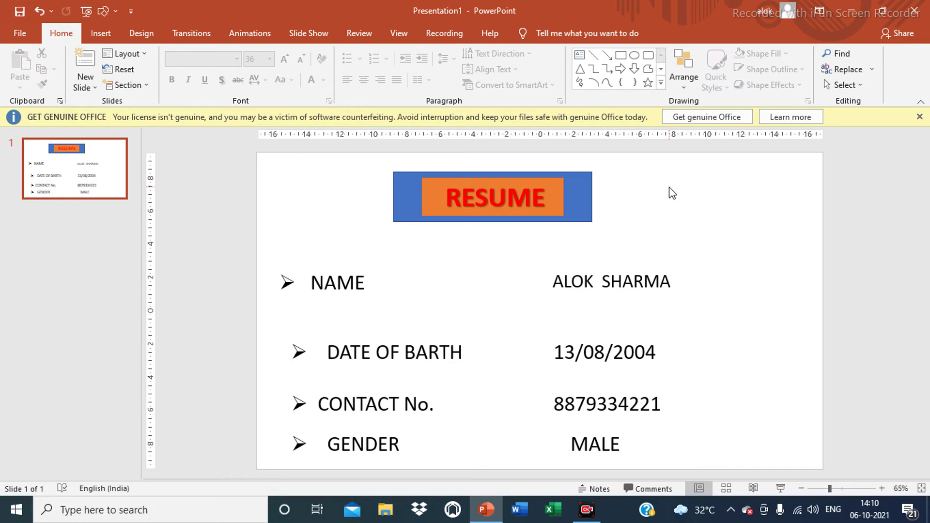
Insert the portrait photo from this device's Pictures folder onto the slide.
click(100, 34)
click(100, 66)
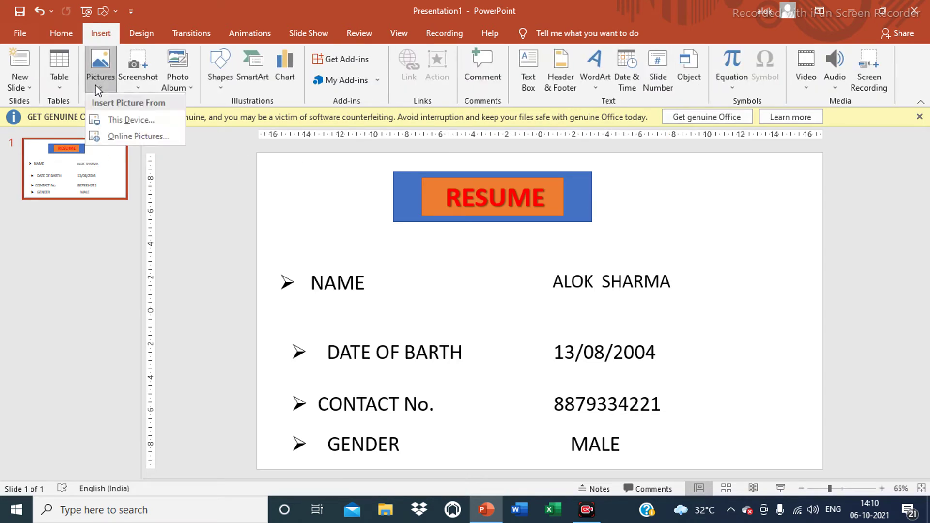
click(107, 121)
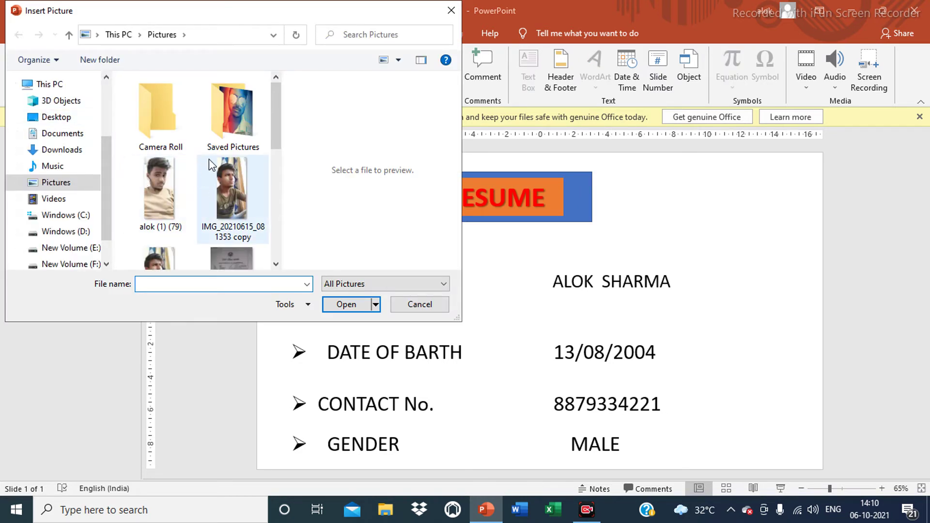
click(170, 192)
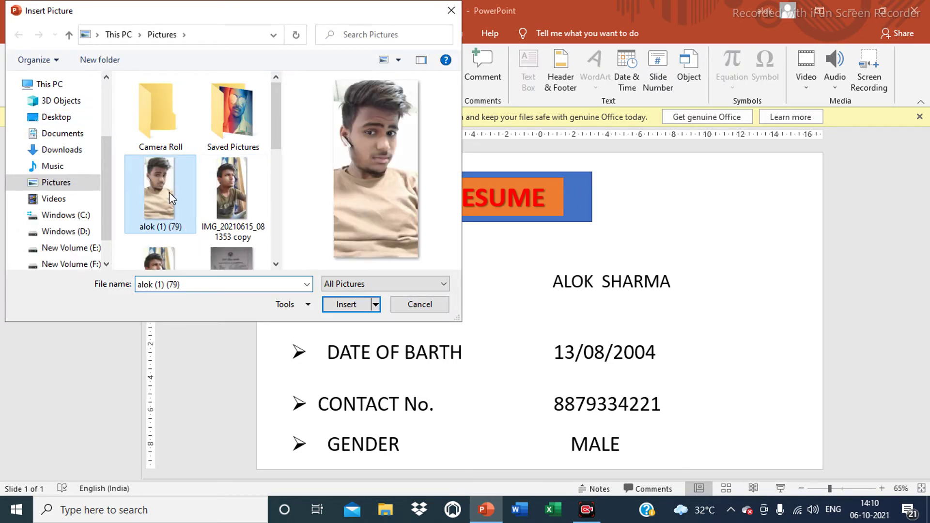
click(350, 304)
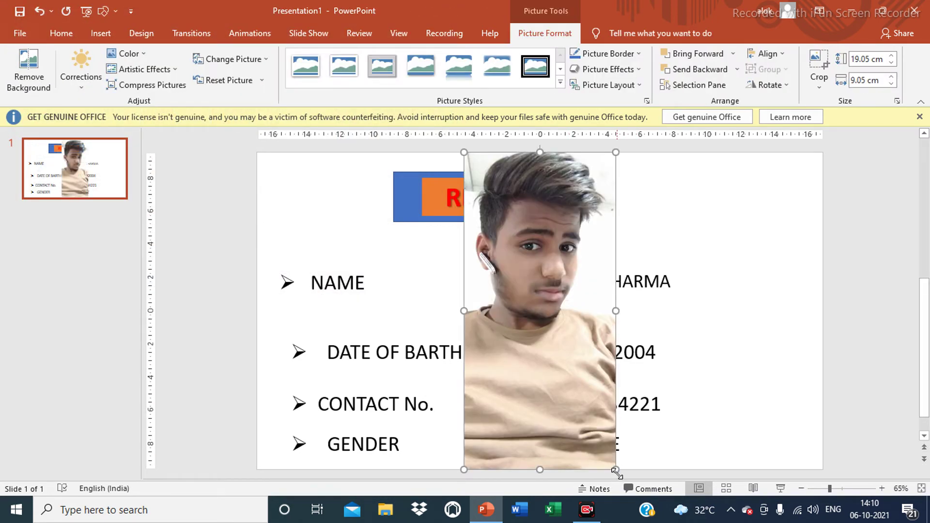
Shrink the photo to about 5.86 × 4.16 cm and move it to the top-right beside RESUME.
drag(616, 470, 518, 299)
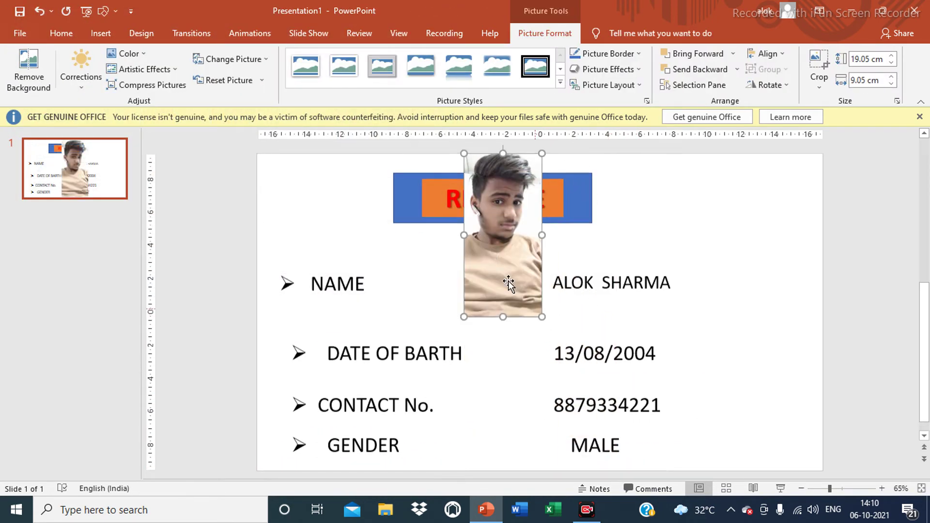
drag(490, 248, 684, 240)
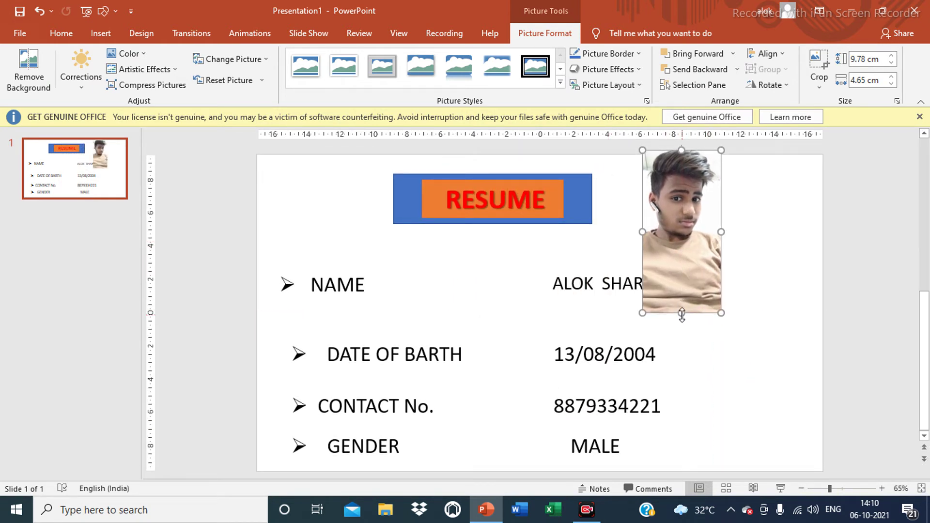
drag(681, 315, 681, 259)
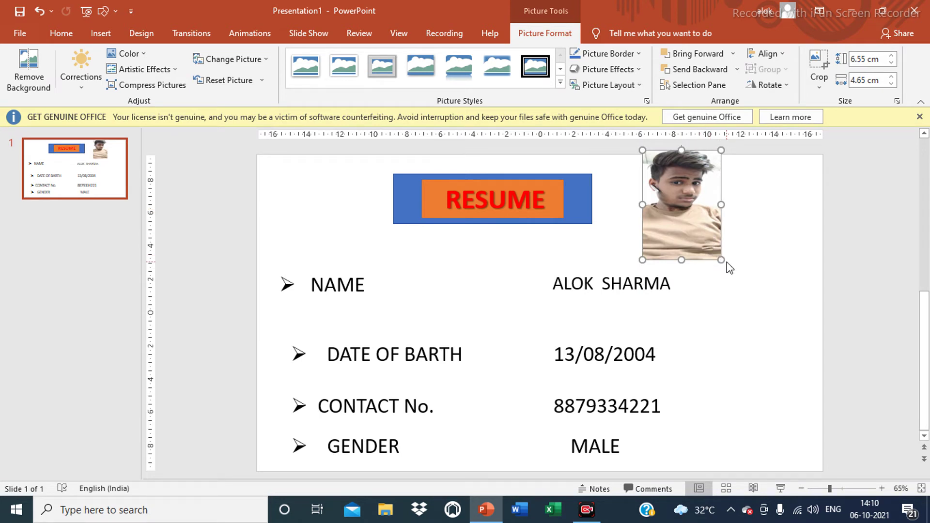
mouse_move(722, 260)
mouse_down()
mouse_move(712, 248)
mouse_move(753, 239)
mouse_move(739, 268)
mouse_up()
click(748, 328)
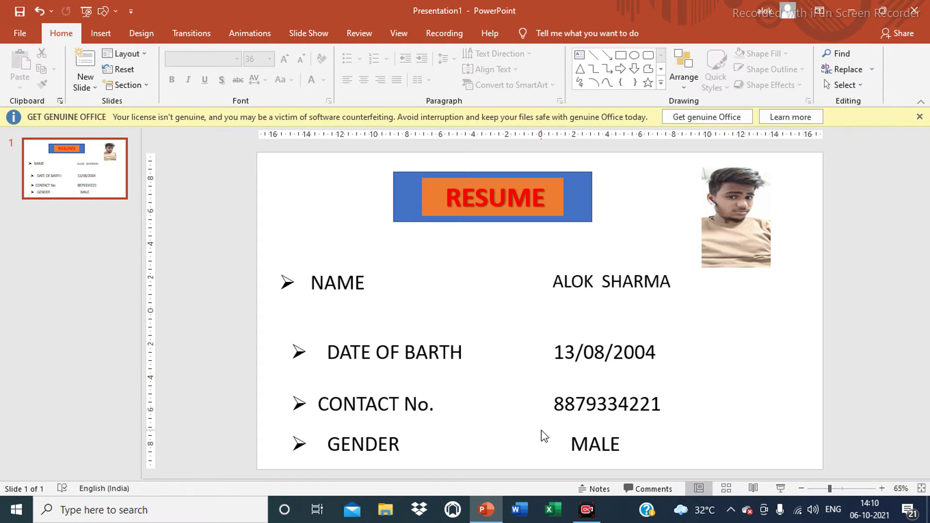
click(631, 443)
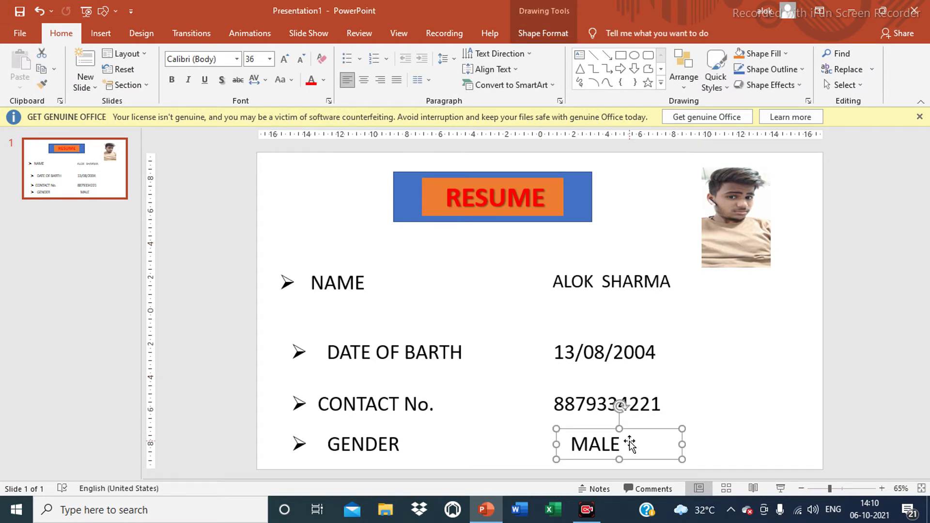
click(699, 449)
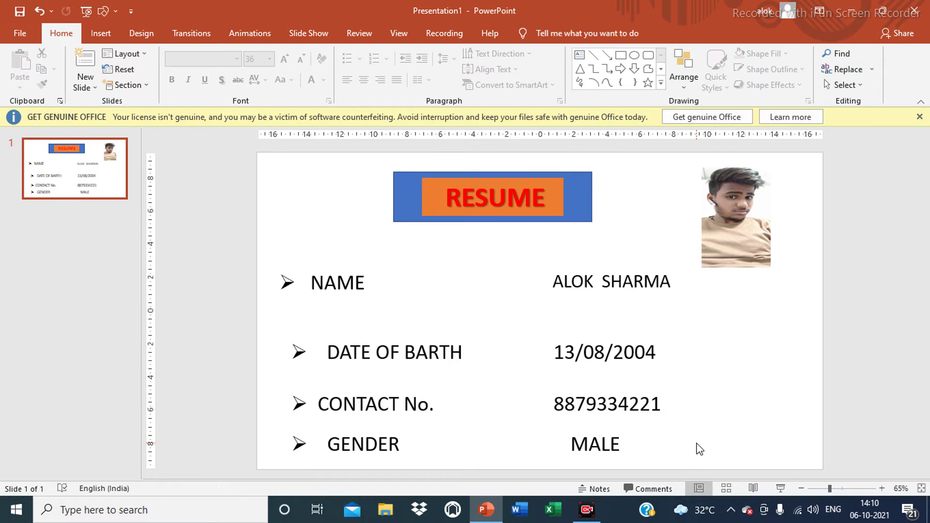
Draw a new text box below GENDER and give it an arrow bullet.
click(579, 57)
drag(290, 464, 404, 499)
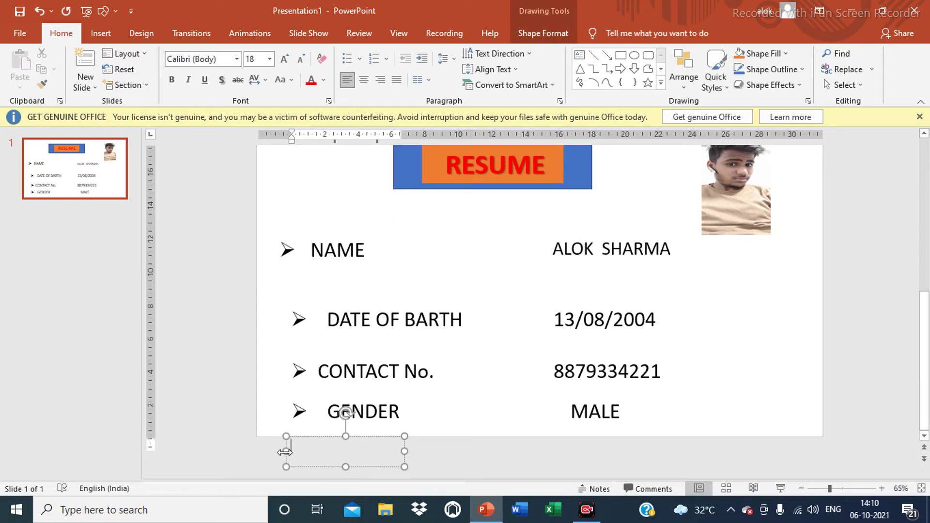
click(359, 59)
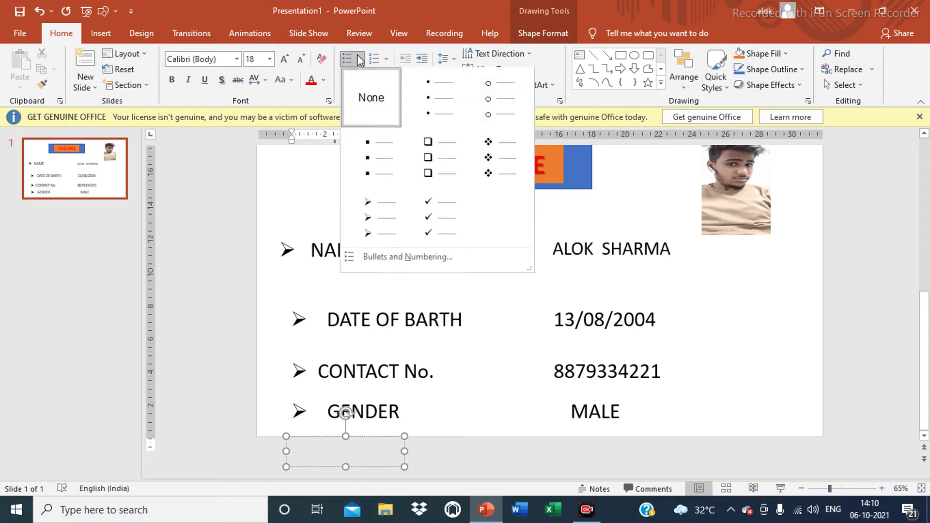
click(380, 205)
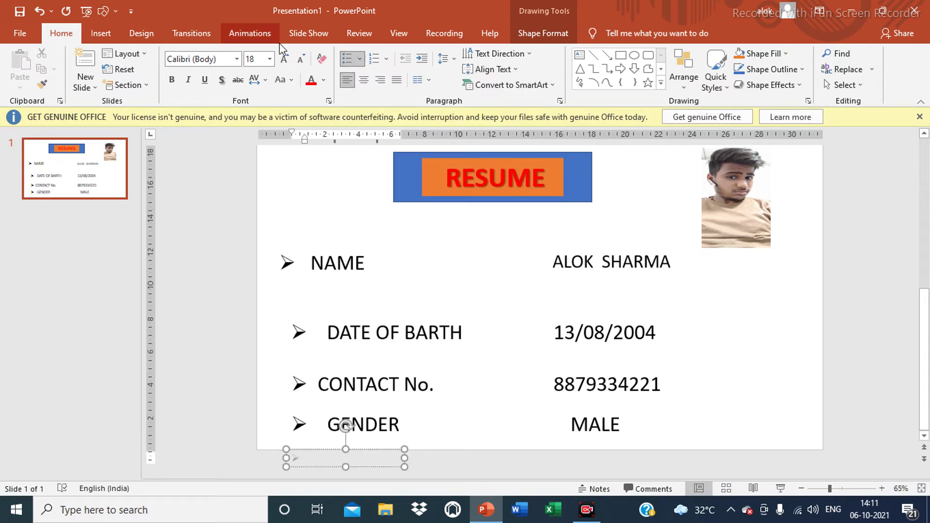
scroll(289, 66, down, 1)
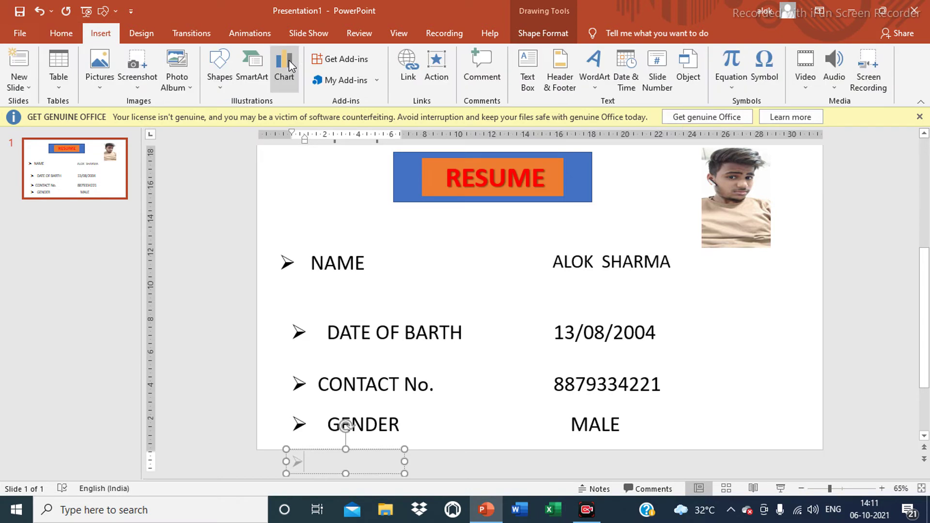
click(141, 33)
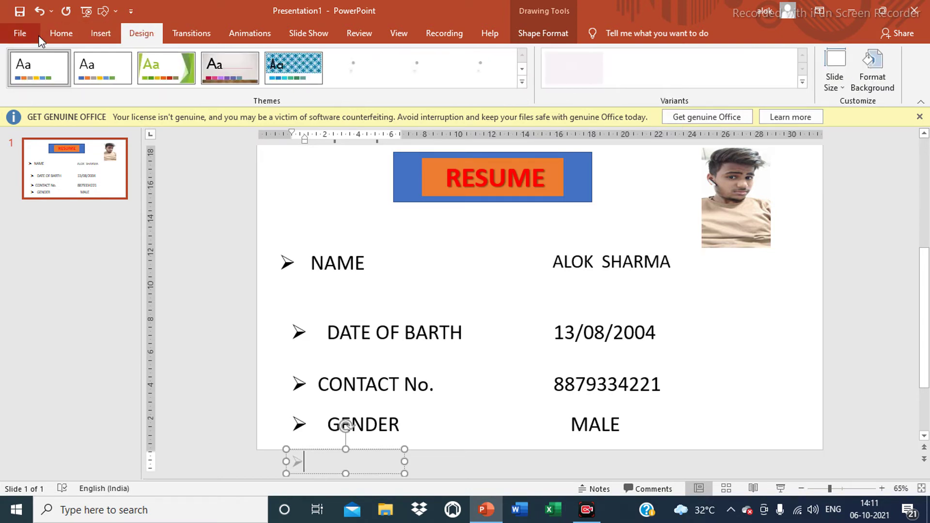
click(19, 33)
click(20, 40)
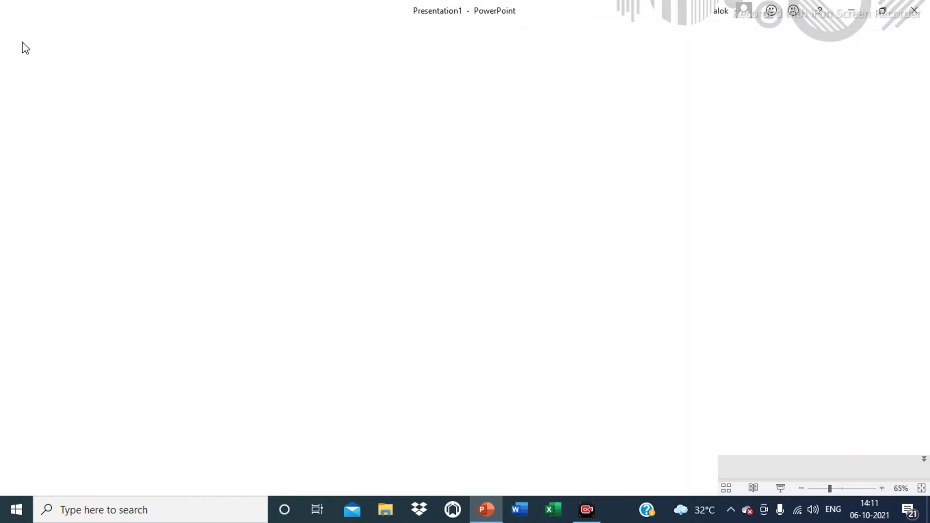
click(56, 33)
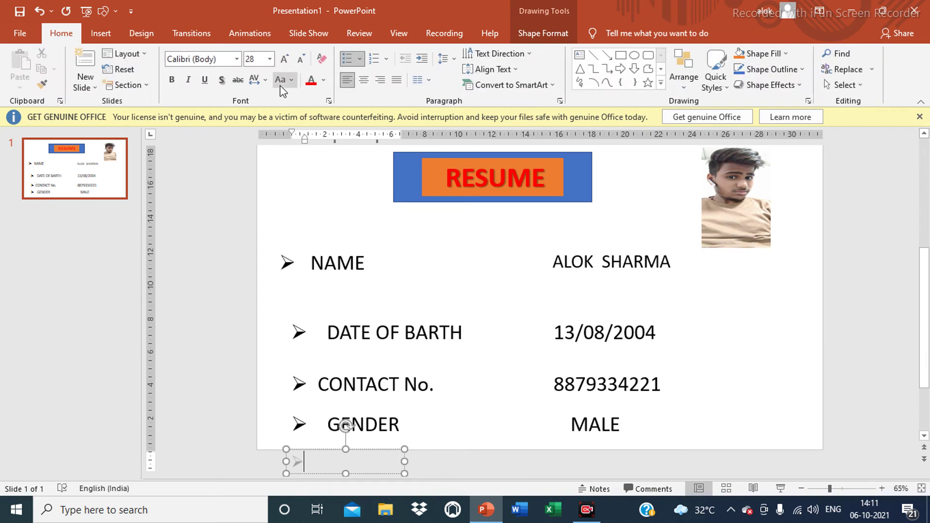
Enter the 32-pt 'EDUCATION QUALIFICATIO ---' heading and widen its box onto one line.
click(280, 63)
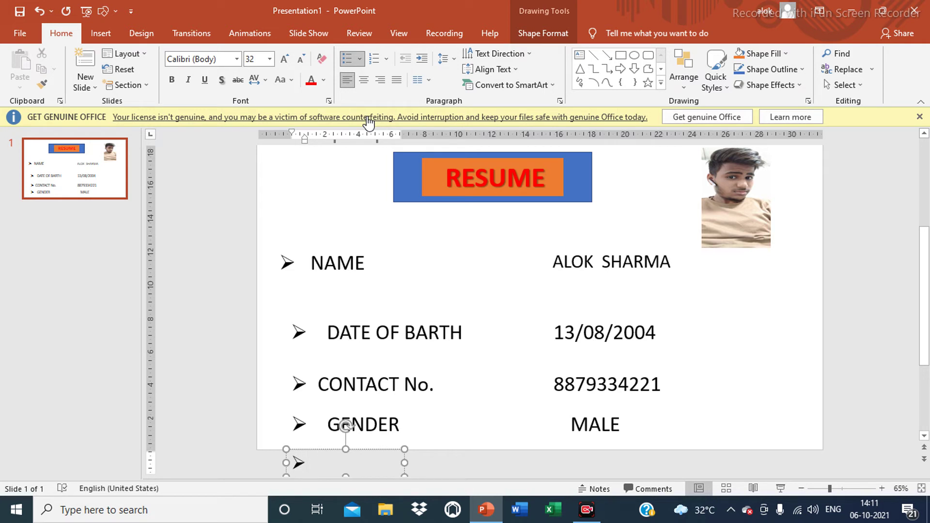
text(E)
text(U)
text(C)
text(ION)
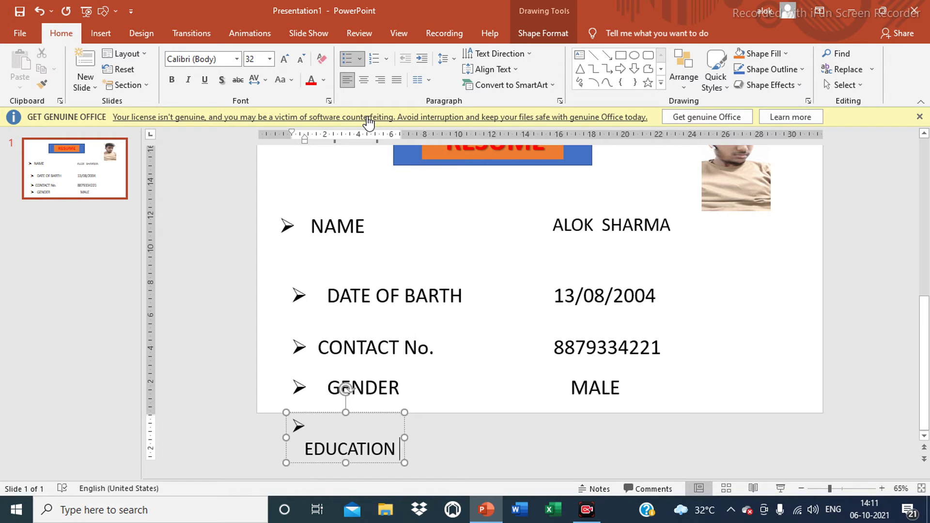
text(QUALI)
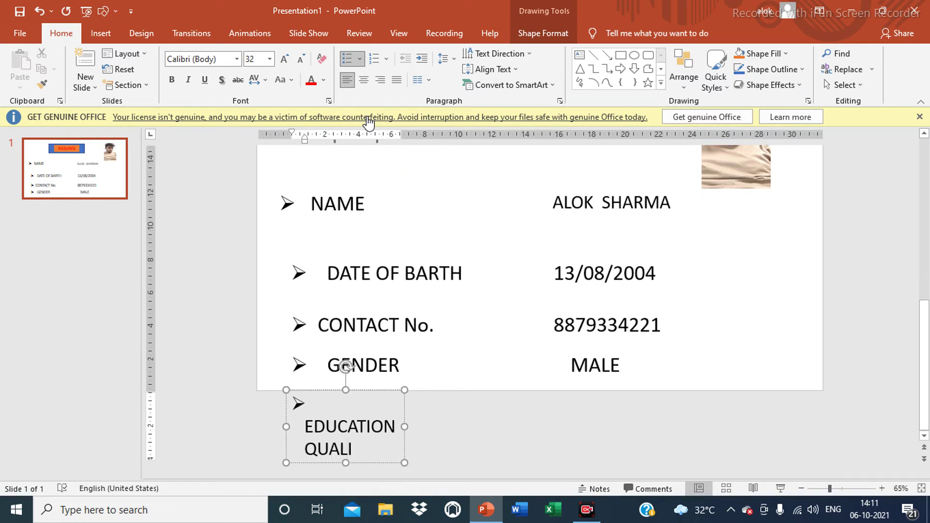
text(F)
text(CAT)
text(O)
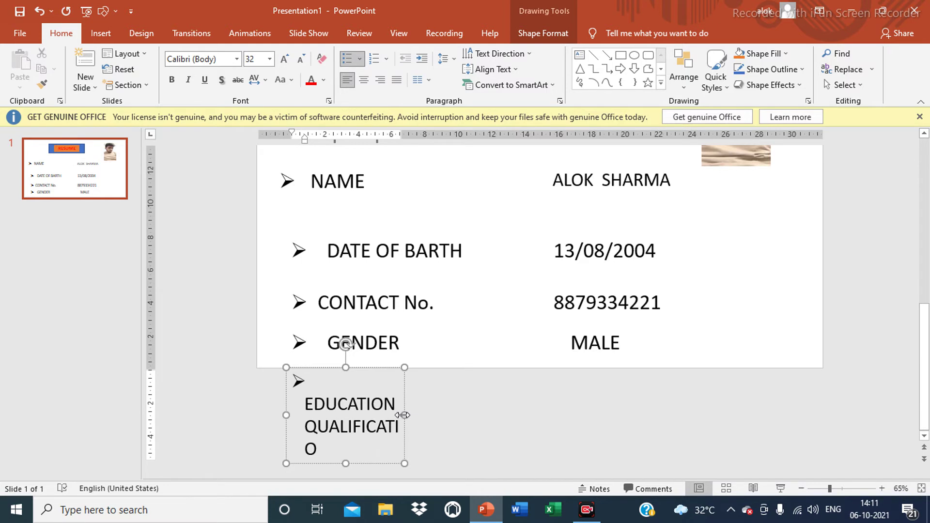
click(418, 415)
drag(418, 415, 557, 388)
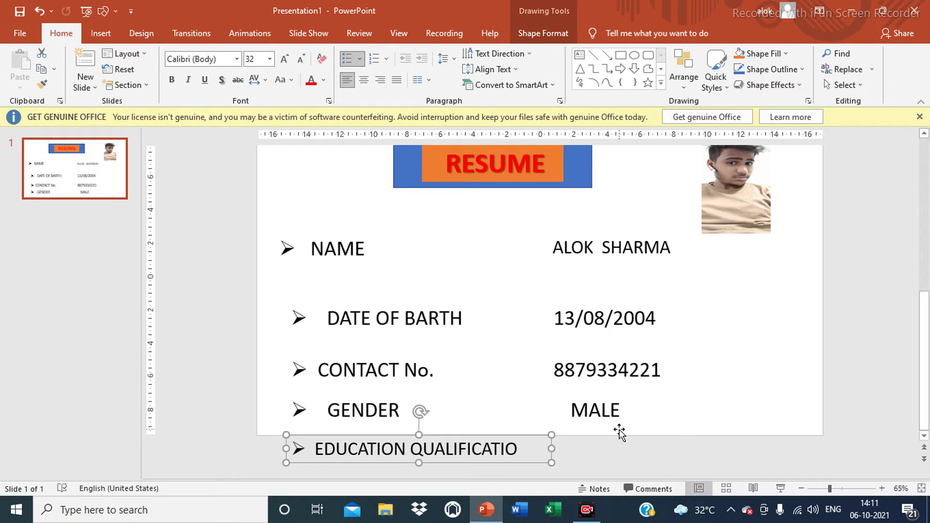
click(571, 452)
click(543, 451)
text(---)
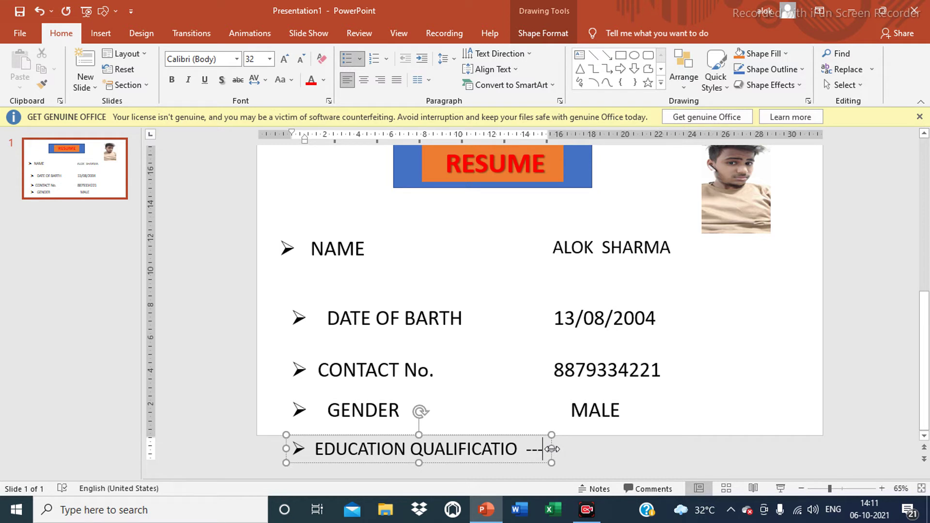
click(577, 444)
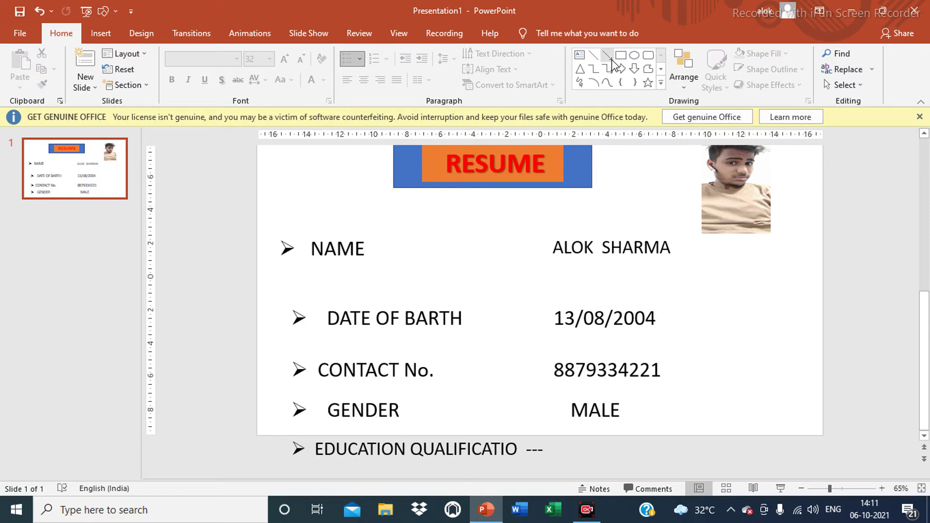
click(580, 56)
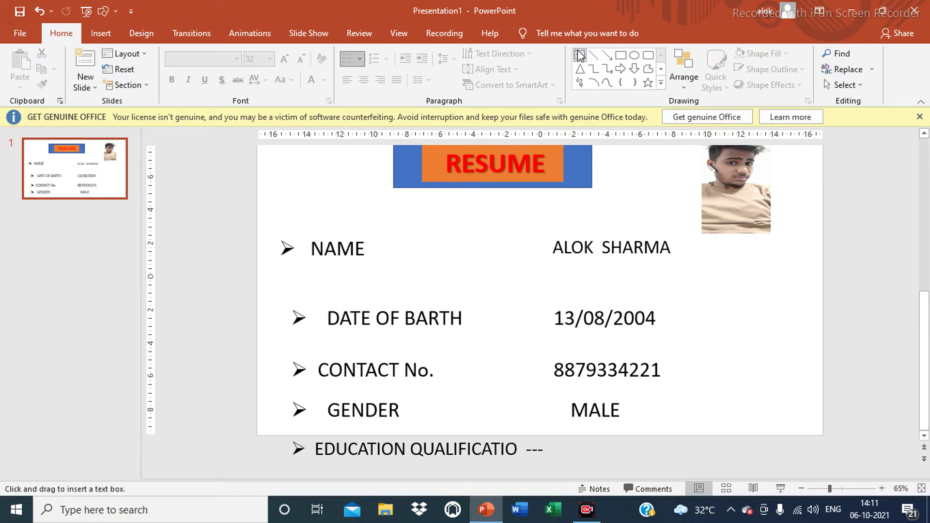
Draw a blue rectangle under the education heading, sized about 20.48 × 3.61 cm.
click(662, 82)
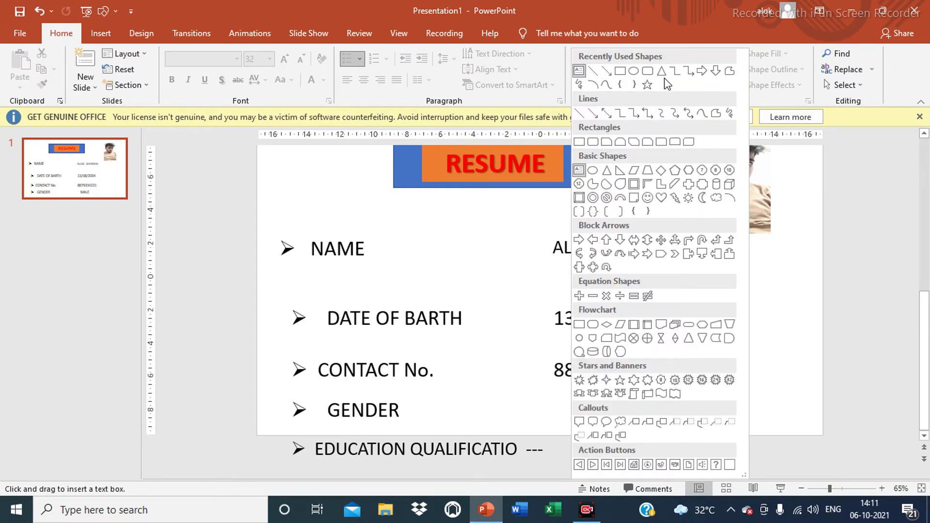
click(580, 326)
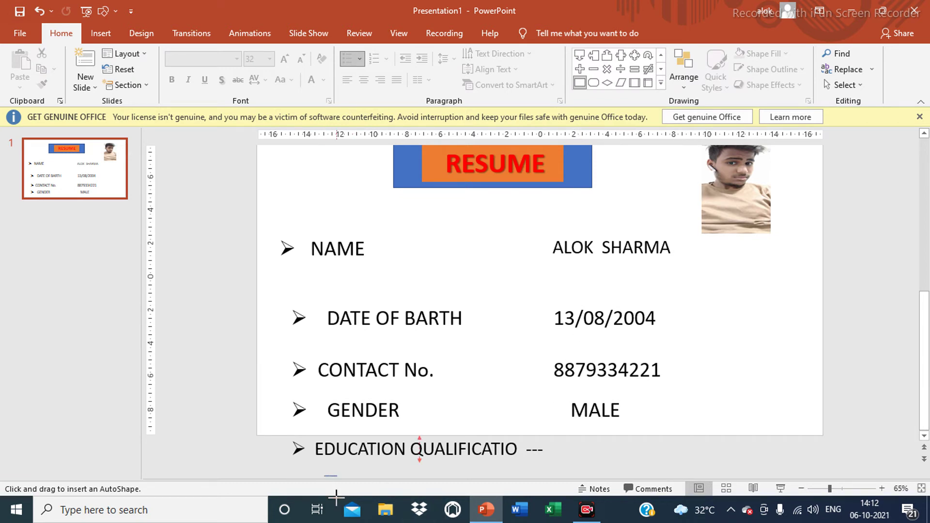
drag(324, 475, 469, 476)
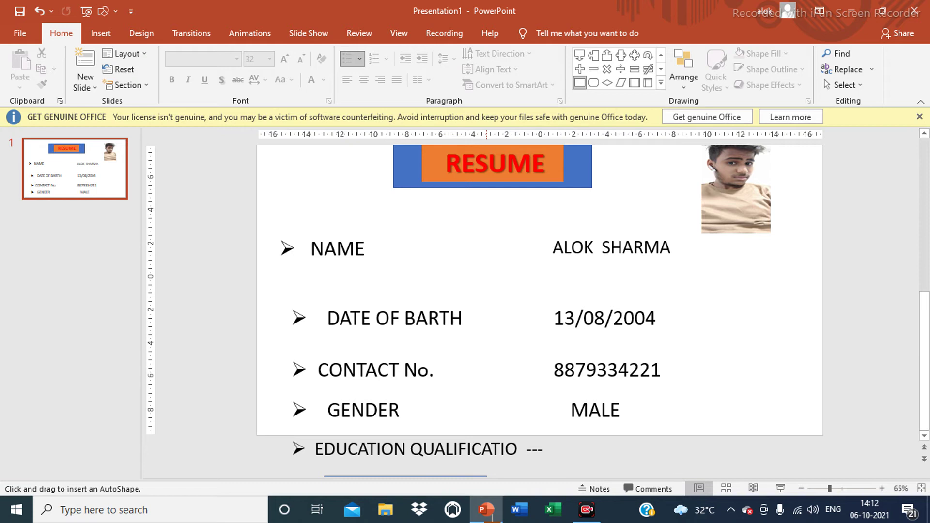
drag(324, 476, 498, 461)
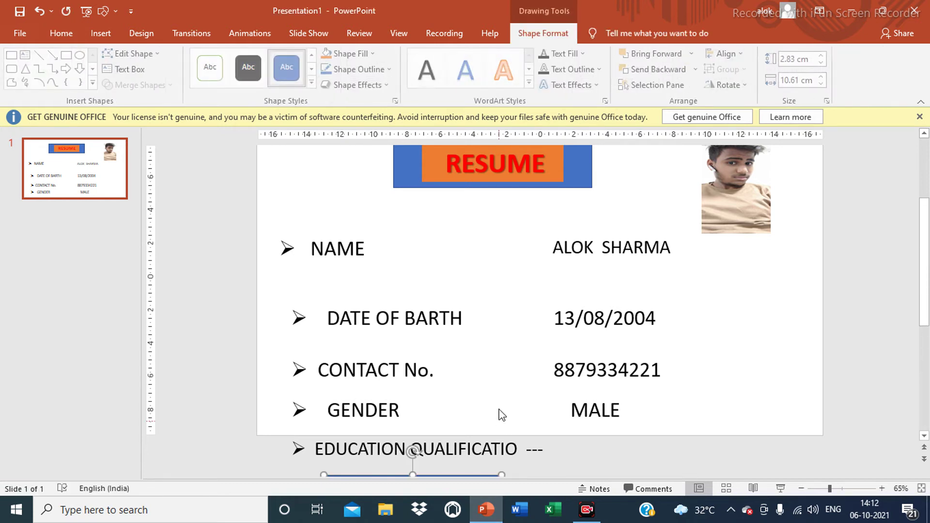
scroll(499, 417, down, 1)
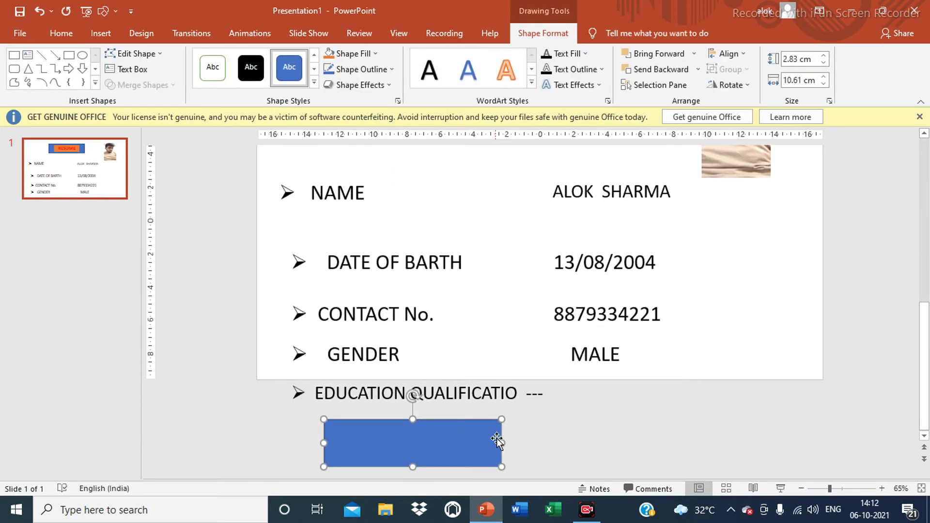
drag(502, 442, 667, 447)
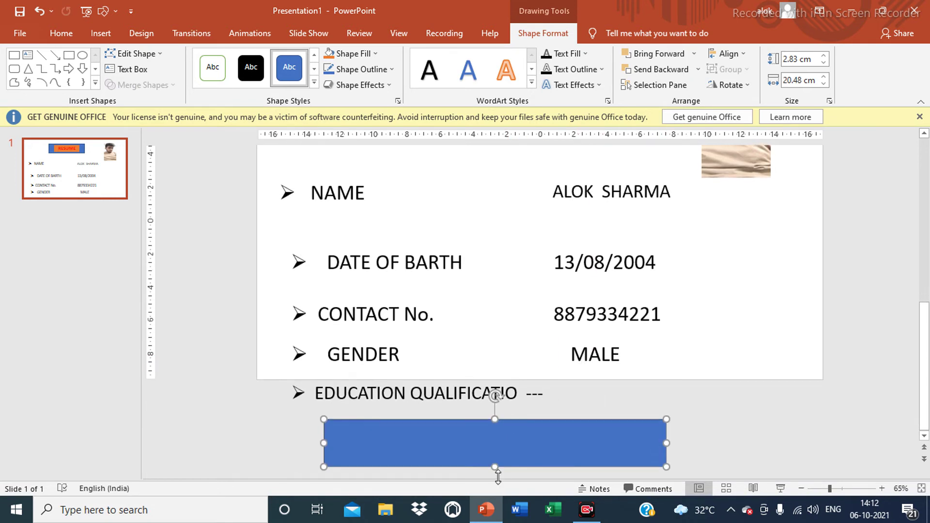
drag(497, 467, 498, 481)
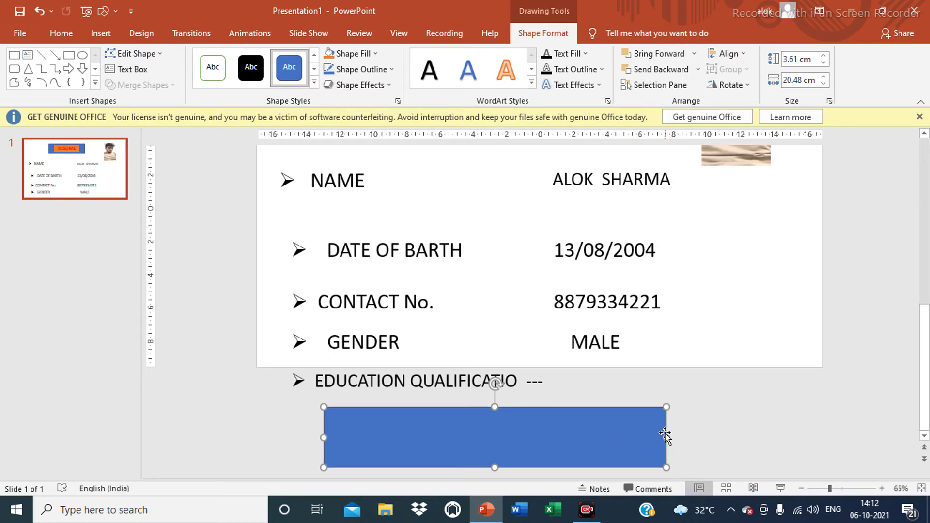
drag(665, 435, 678, 435)
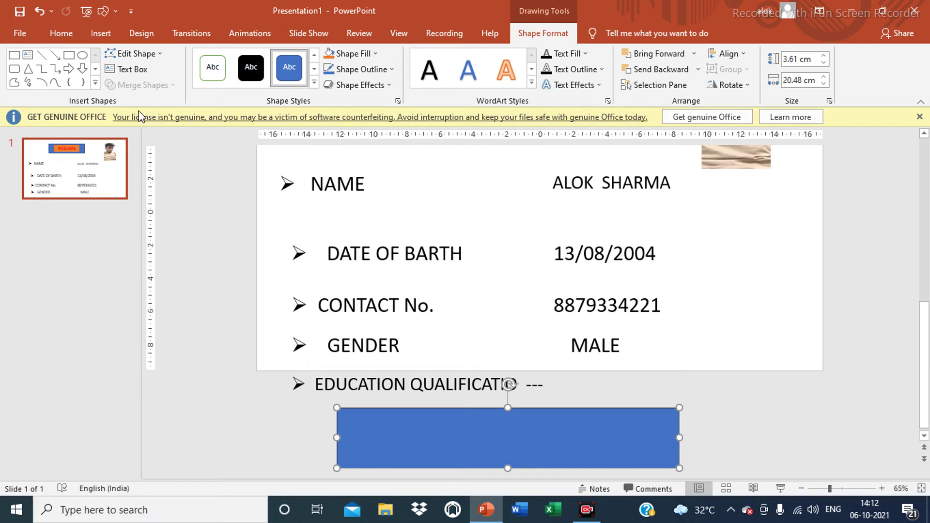
Briefly browse the Design and Home options, then delete the blue rectangle under the education heading.
click(34, 56)
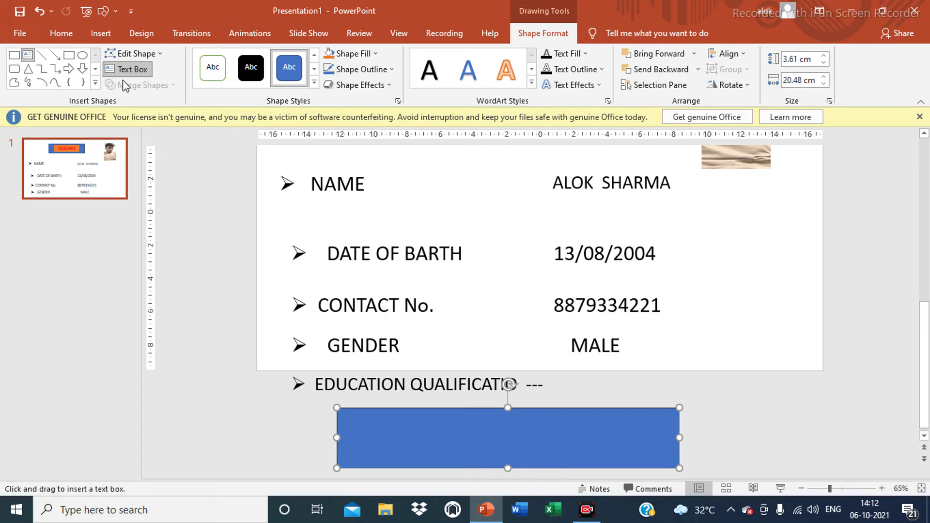
click(515, 250)
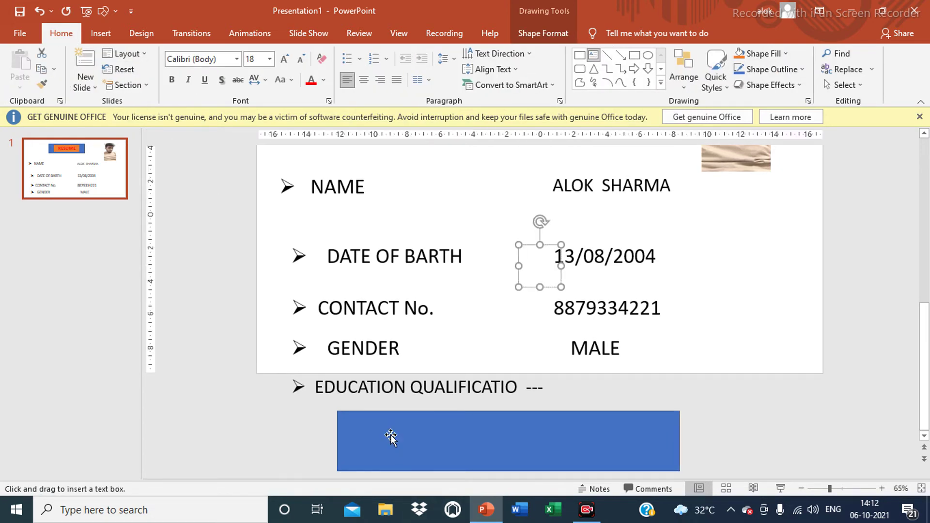
click(371, 437)
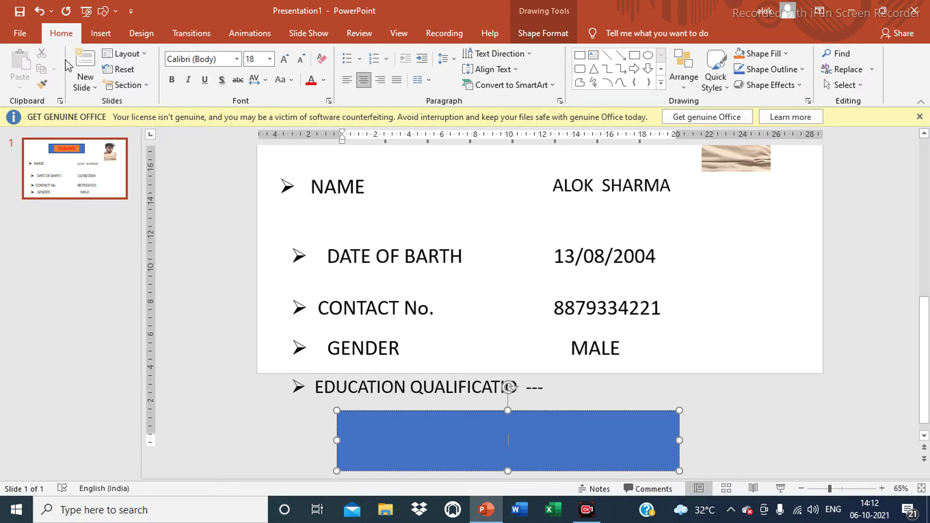
click(148, 37)
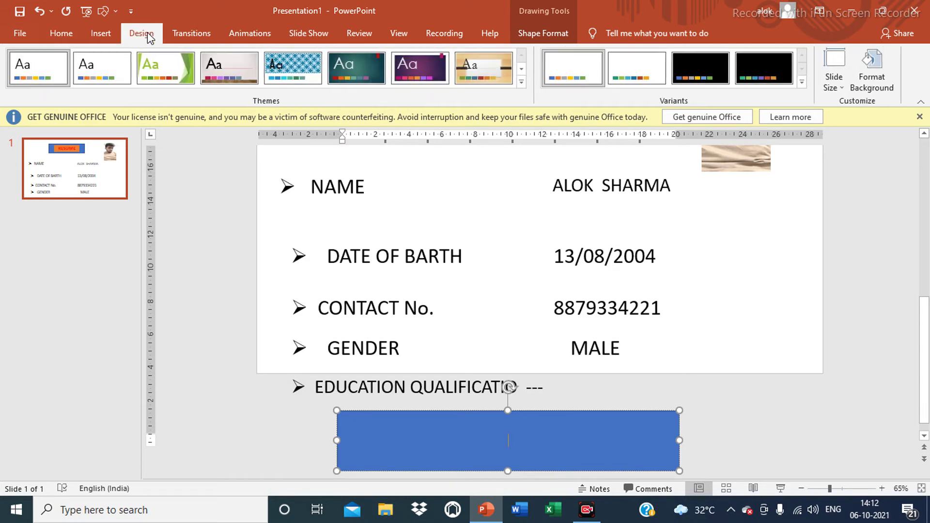
click(78, 36)
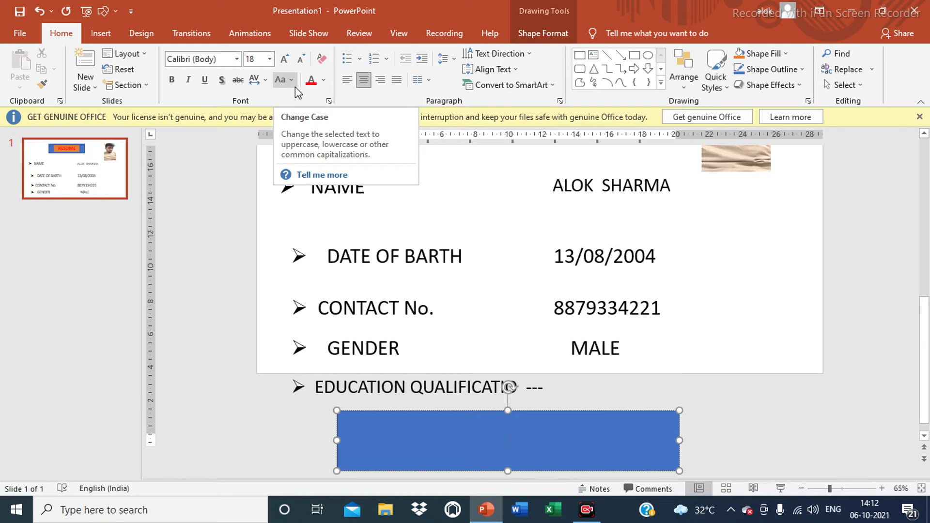
click(295, 88)
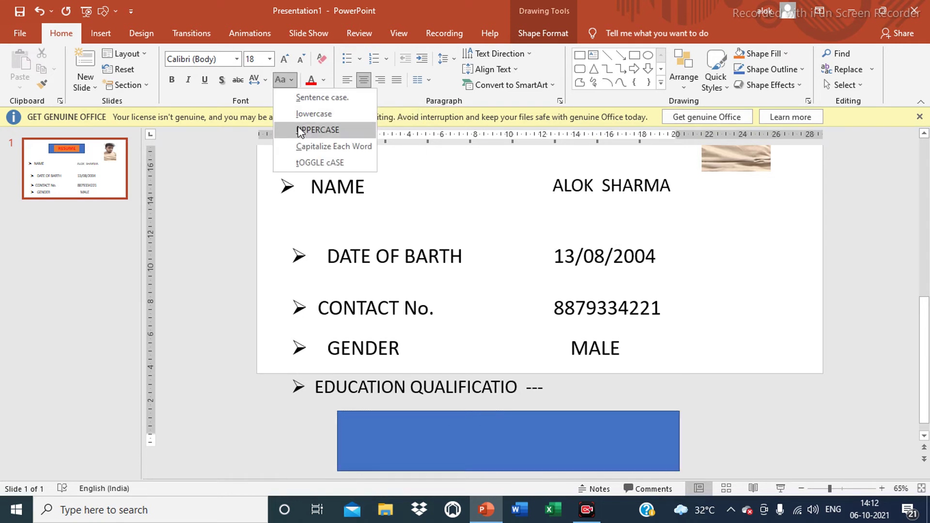
click(501, 456)
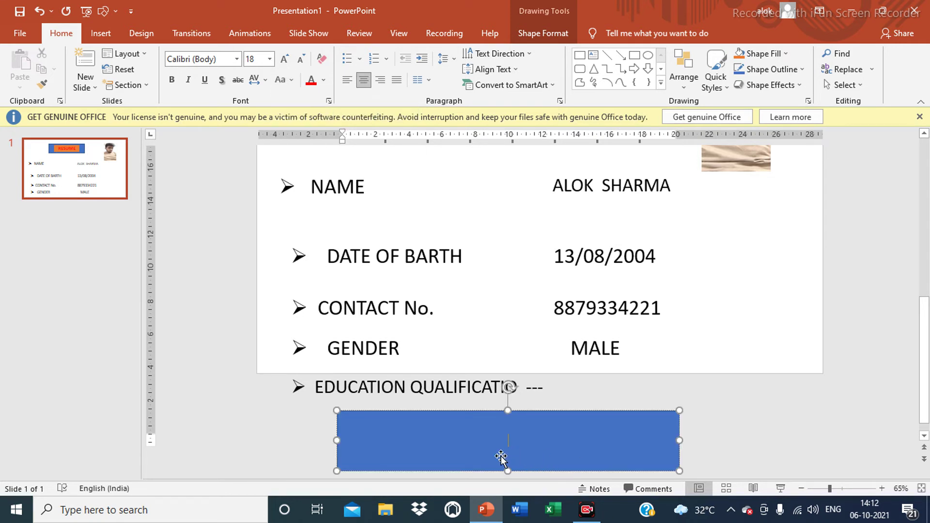
key(Escape)
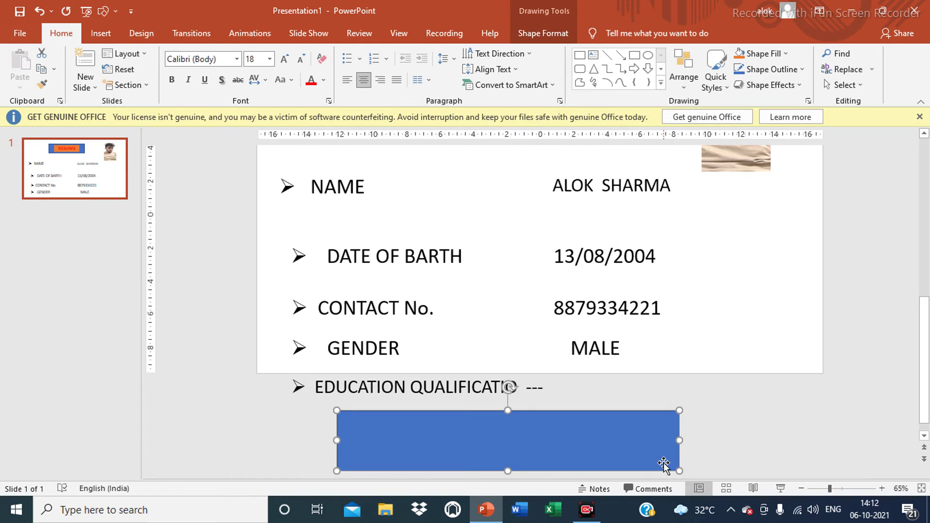
key(Delete)
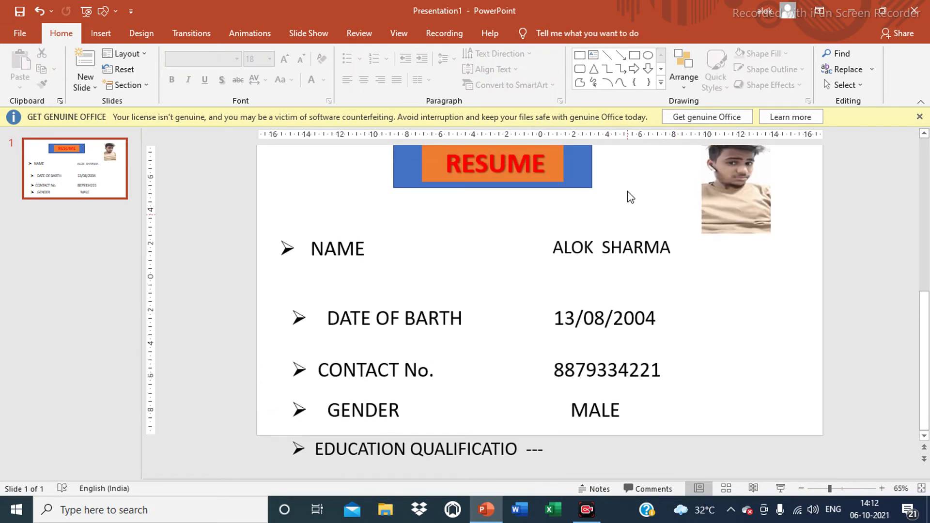
click(594, 55)
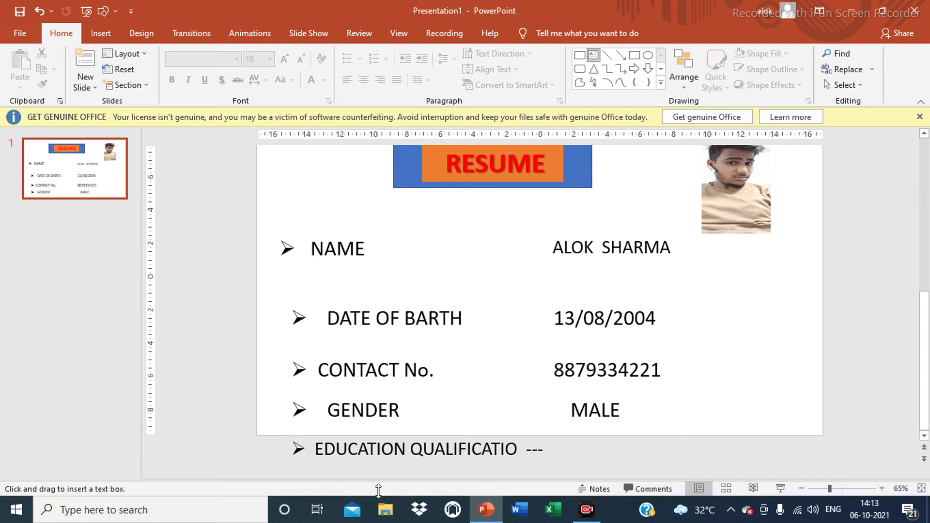
Draw a text box below the education heading with a 40-pt font size.
mouse_move(324, 474)
mouse_down()
mouse_move(547, 517)
mouse_move(649, 518)
mouse_up()
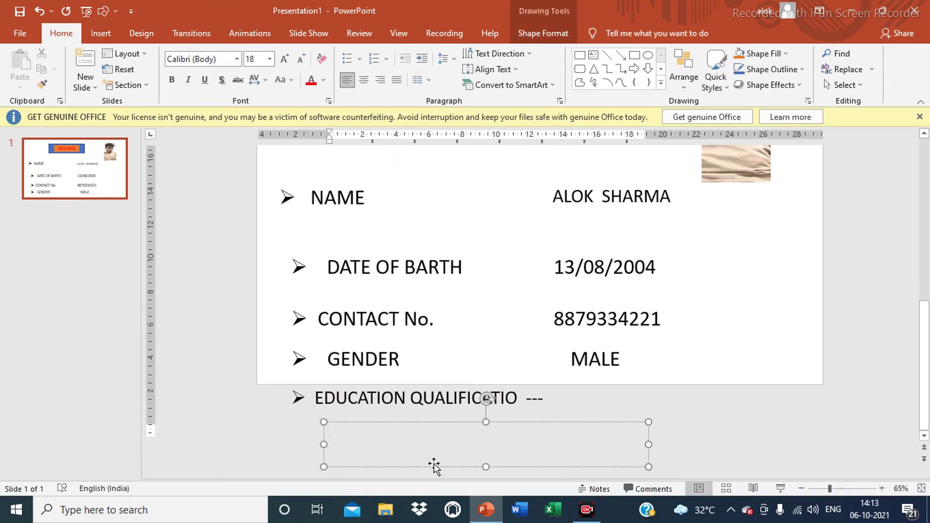
click(286, 60)
click(285, 60)
click(285, 60)
click(285, 60)
click(285, 60)
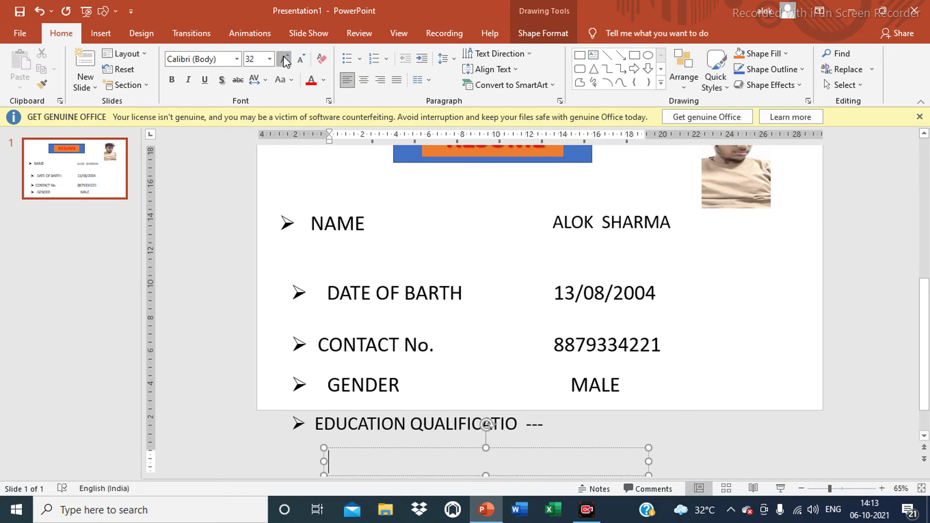
click(286, 60)
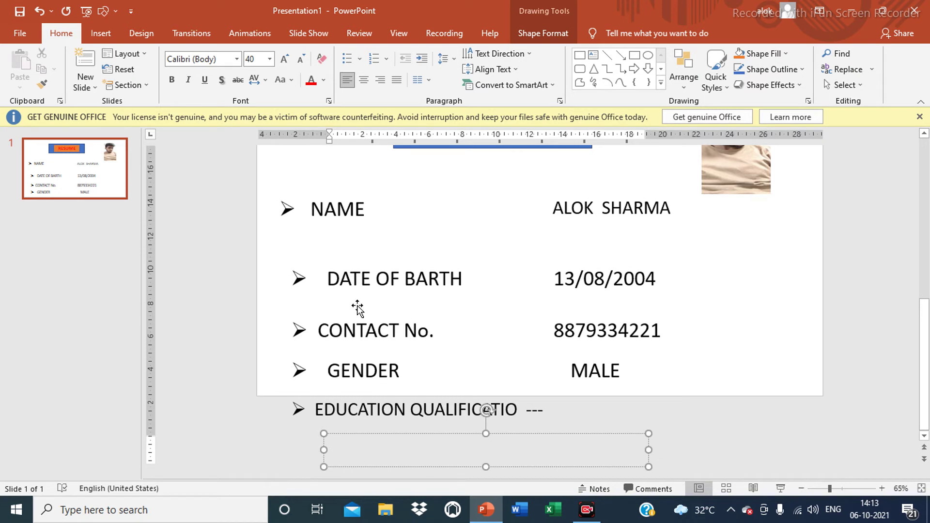
Type 'EDUCATION --- SSC' into the new box, correcting typos along the way.
text(ED)
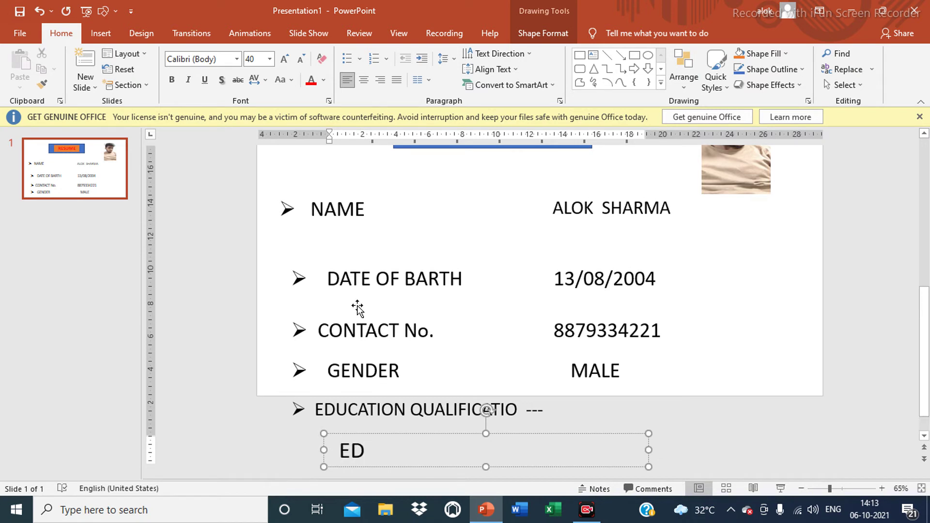
text(UCATIOO)
key(BackSpace)
text(N)
key(BackSpace)
text(N )
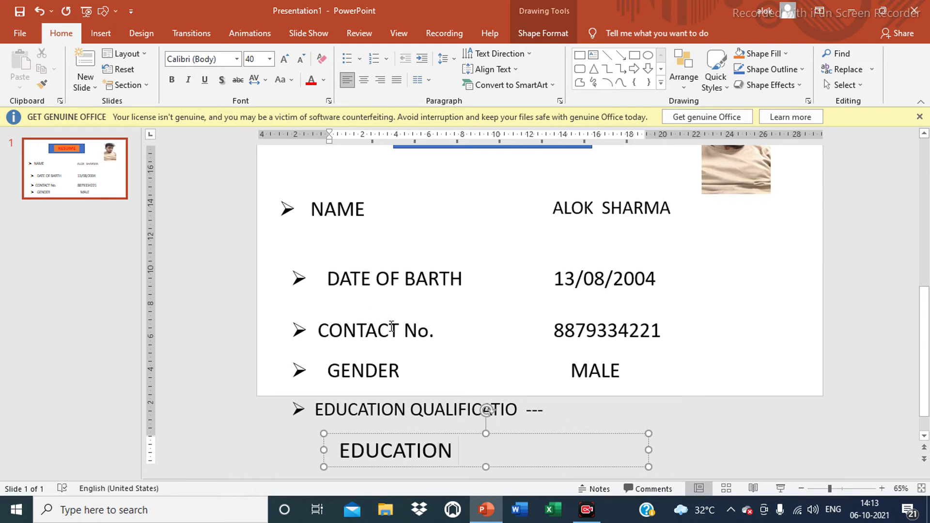
text(-)
text(BOARD)
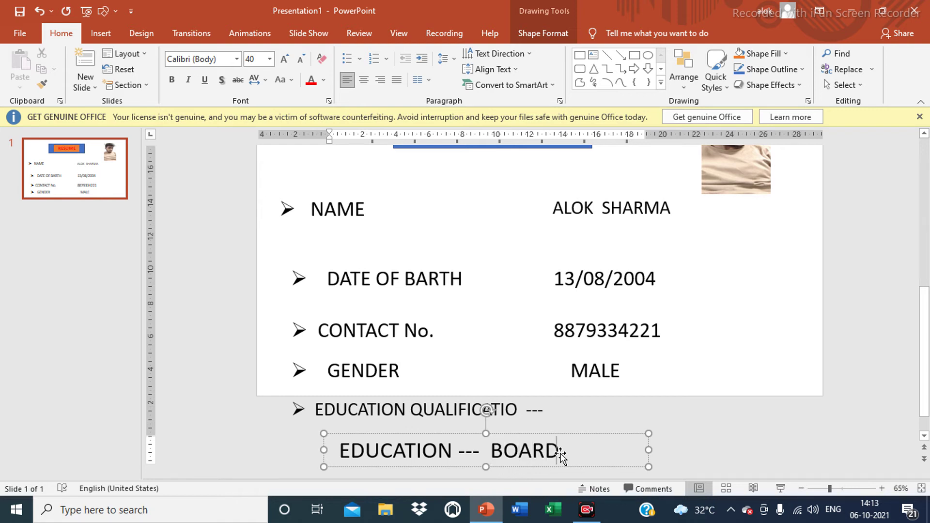
text(--)
key(BackSpace)
key(BackSpace)
key(BackSpace)
key(BackSpace)
key(BackSpace)
key(BackSpace)
key(BackSpace)
key(BackSpace)
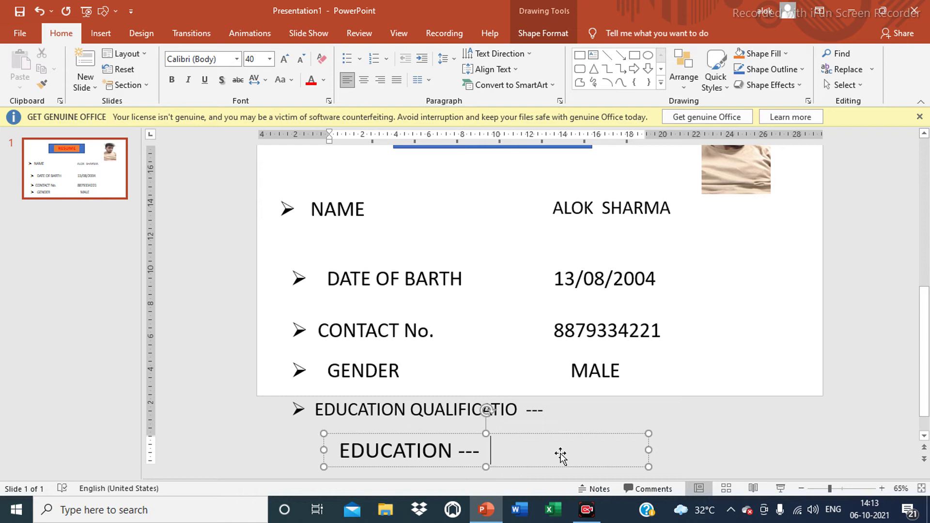
text(SSC)
Make the EDUCATION --- SSC text bold, shadowed, red and 44 pt.
key(ctrl+a)
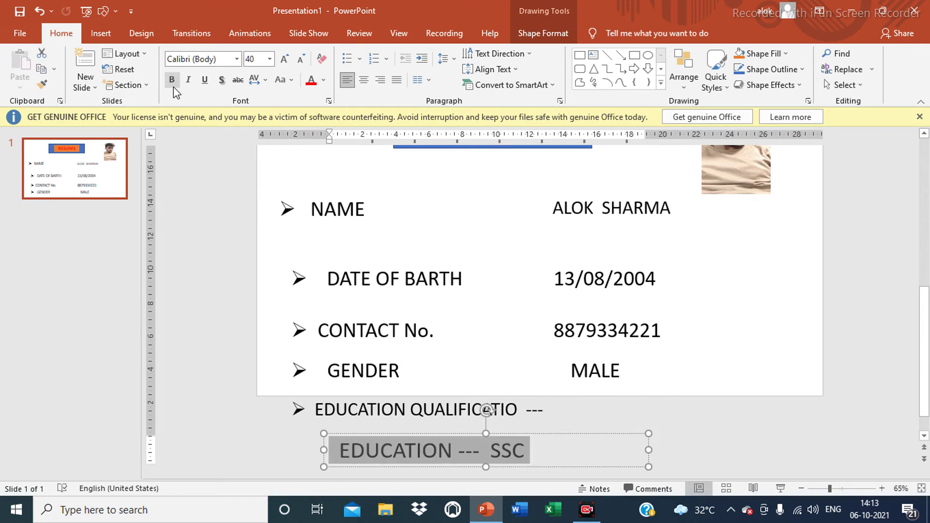
click(172, 85)
click(222, 80)
click(324, 82)
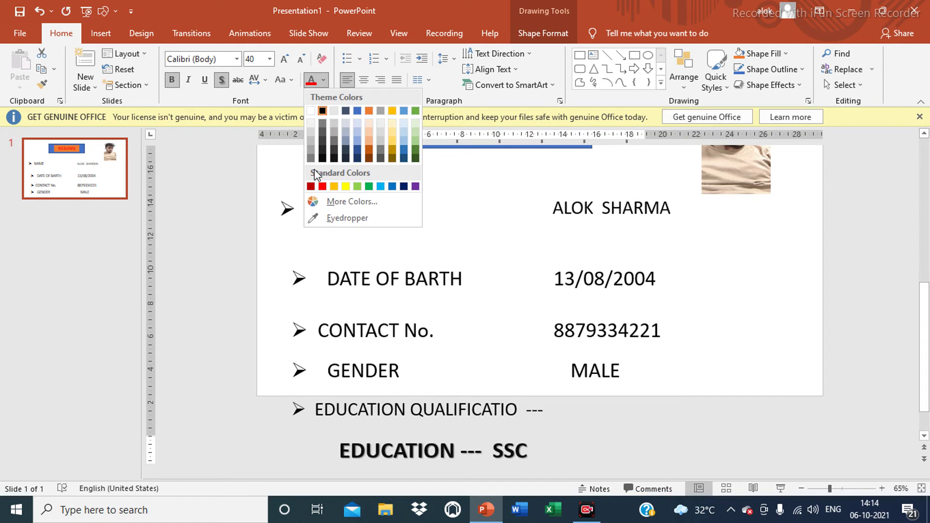
click(322, 187)
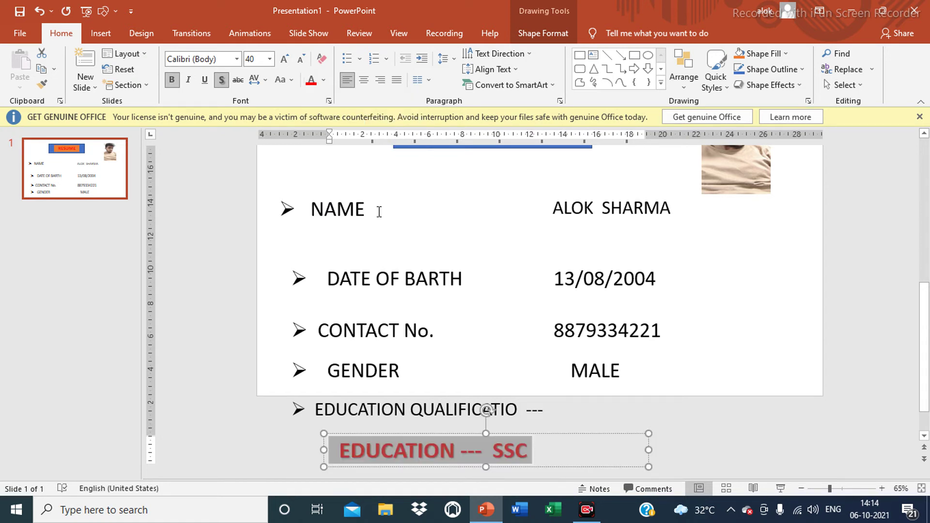
click(286, 59)
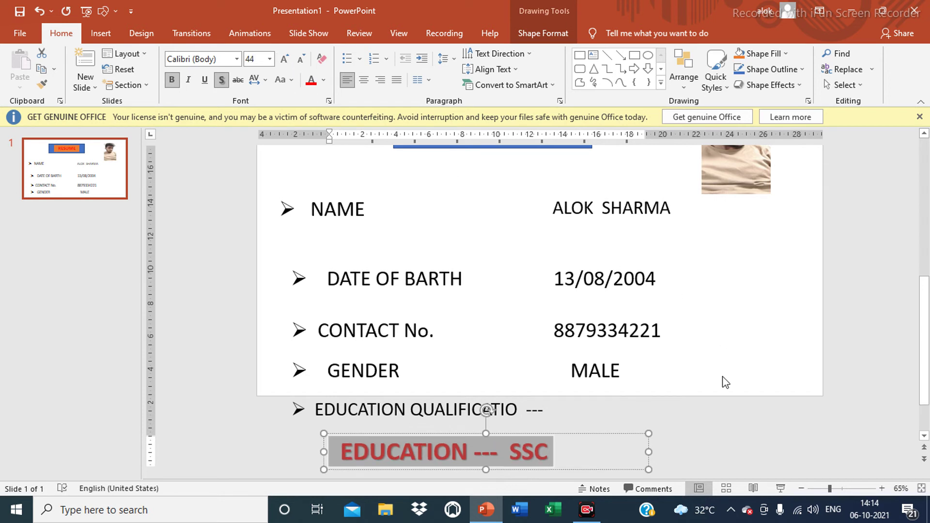
Fill the box orange and narrow it from the right side.
click(745, 54)
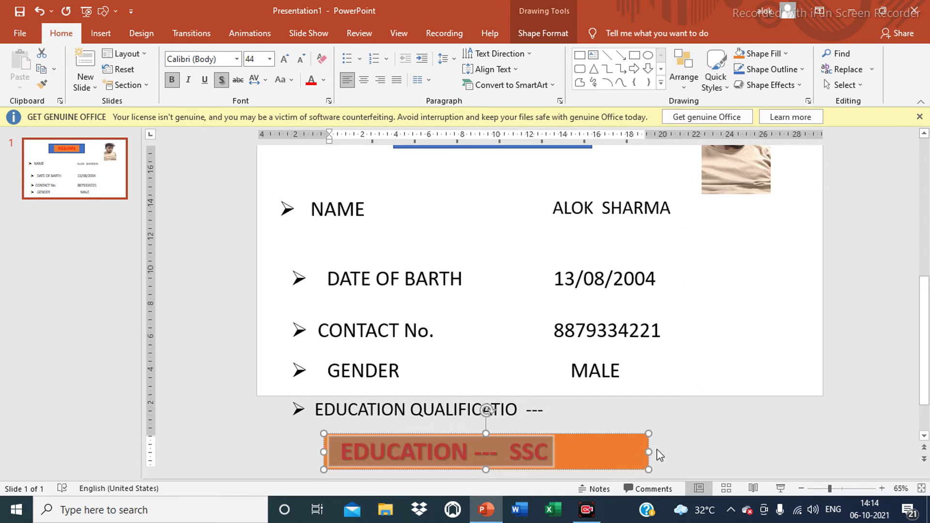
mouse_move(644, 451)
mouse_down()
mouse_move(582, 450)
mouse_move(615, 459)
mouse_up()
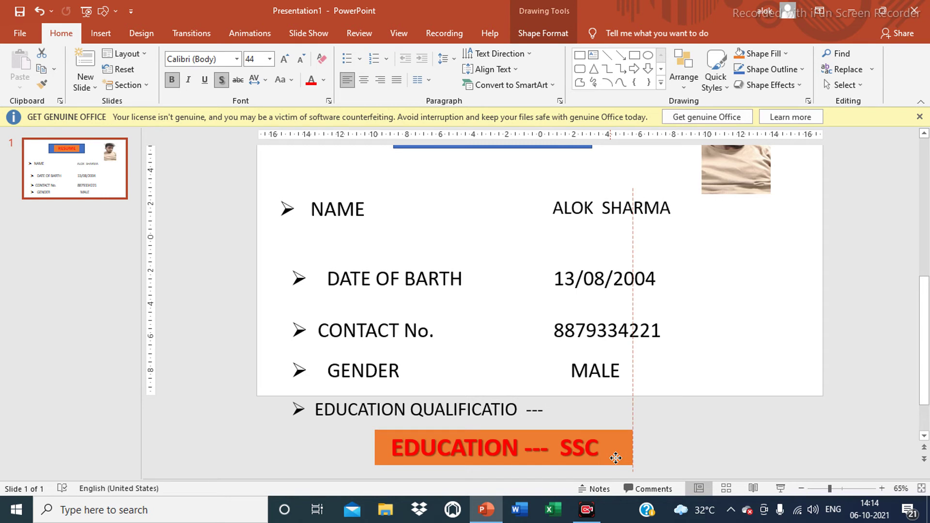
scroll(653, 375, down, 1)
click(656, 438)
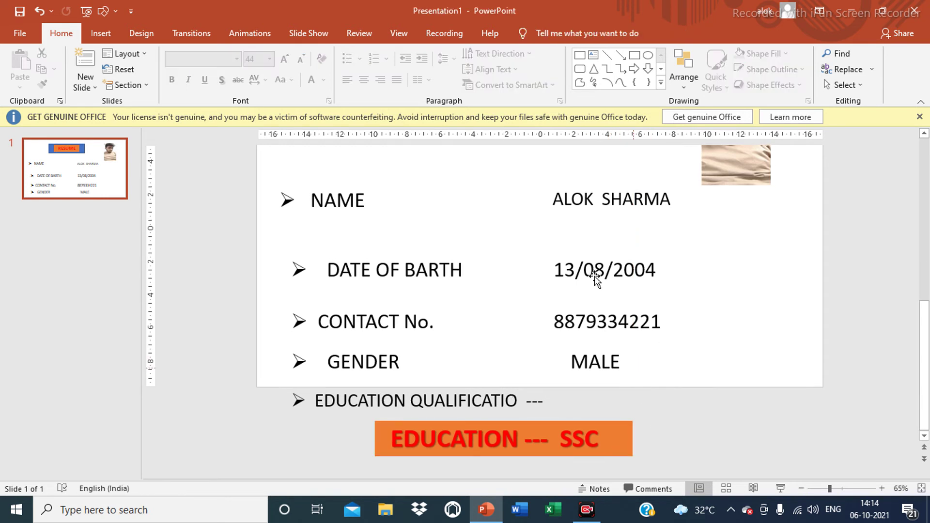
Remove the stray thin bar and flat empty box drawn under the orange EDUCATION box.
click(581, 56)
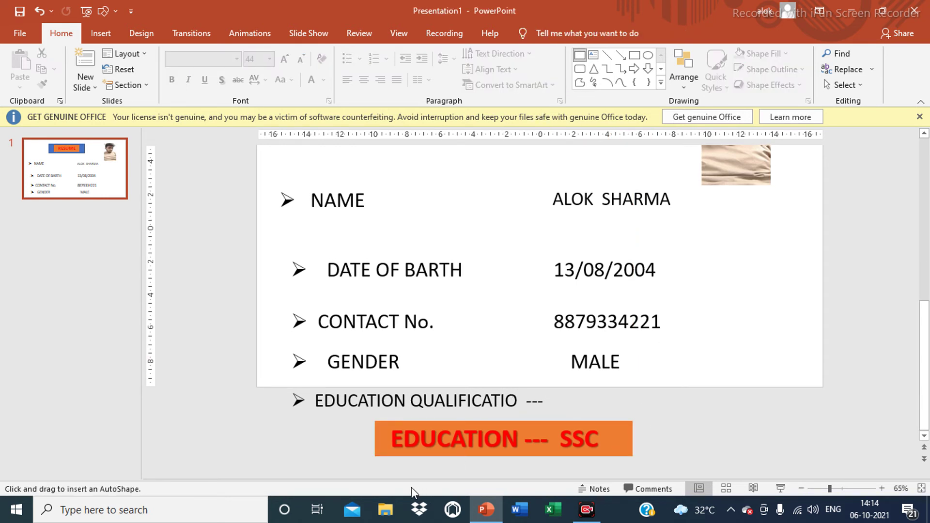
mouse_move(371, 471)
mouse_down()
mouse_move(433, 517)
mouse_move(656, 519)
mouse_up()
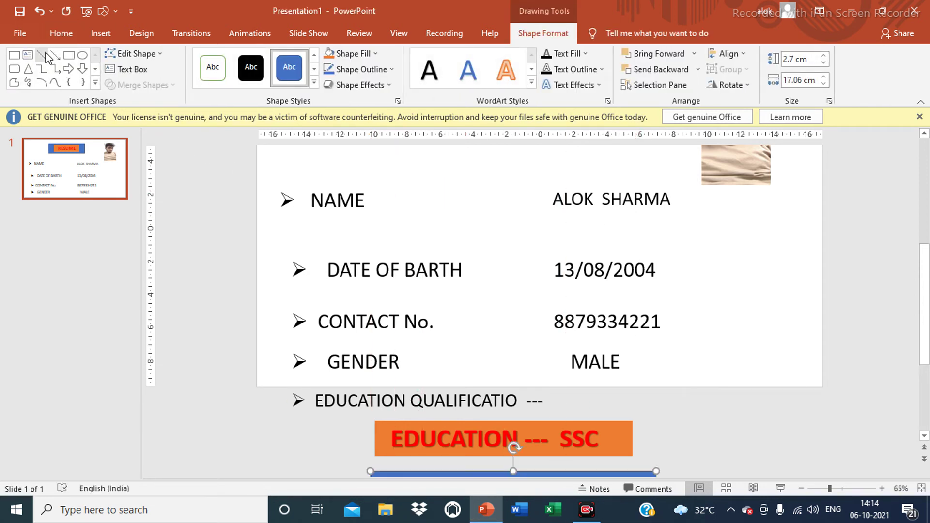
click(54, 38)
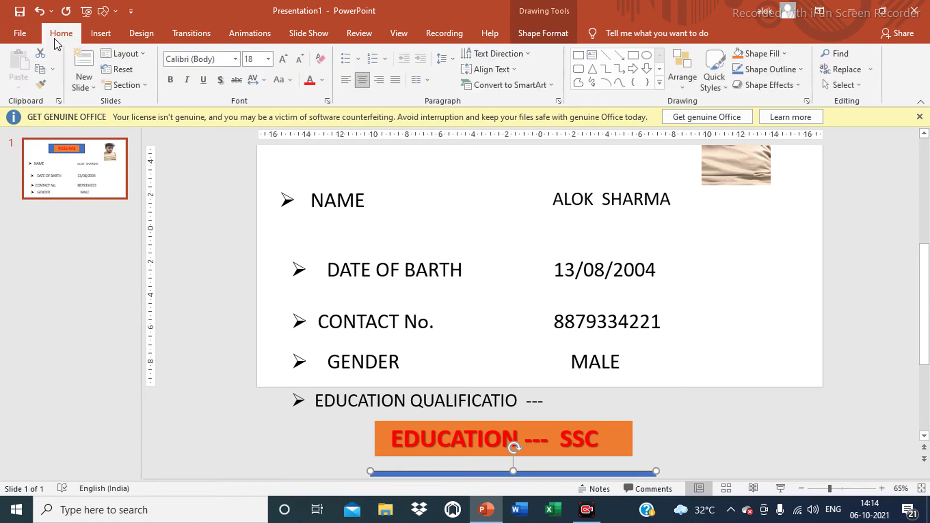
click(594, 55)
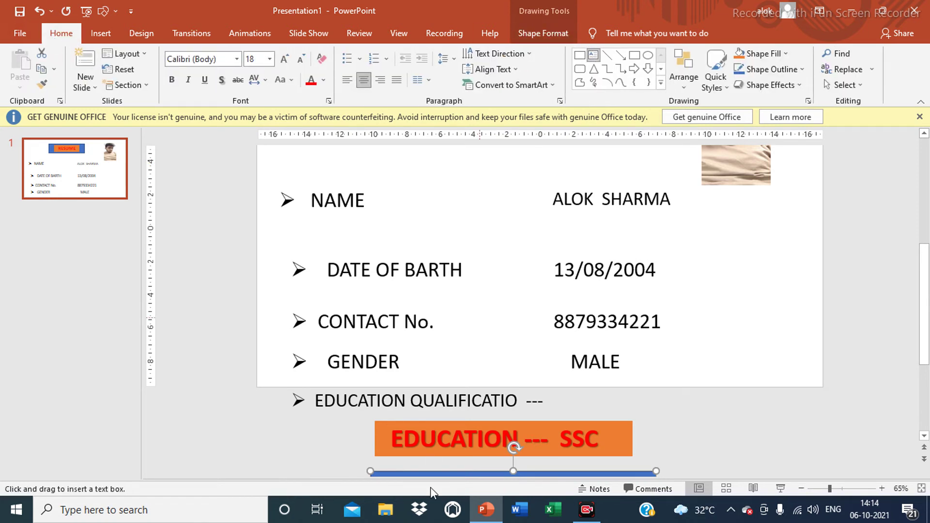
key(Delete)
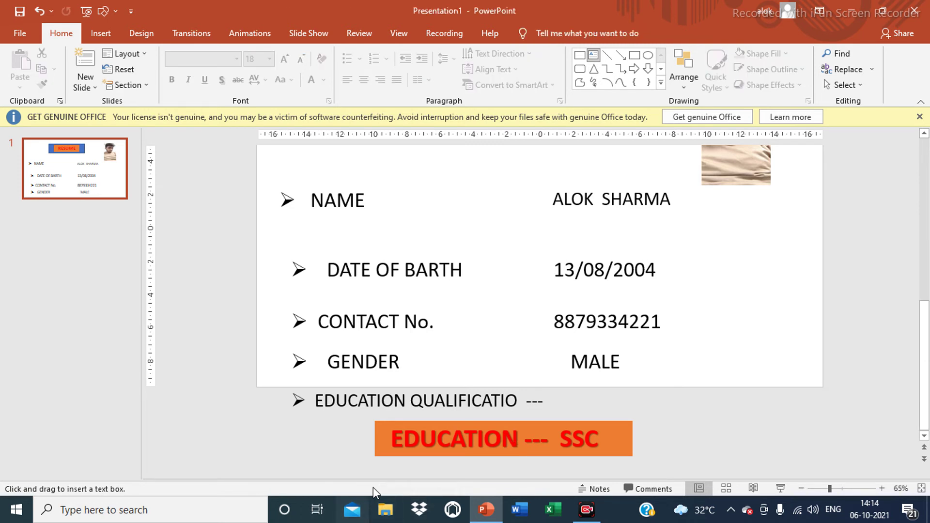
drag(382, 477, 603, 471)
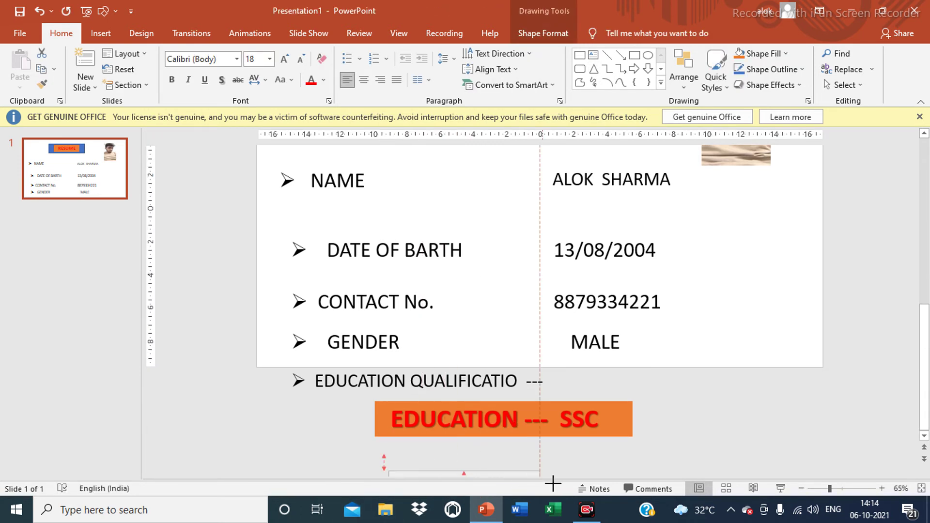
scroll(566, 468, down, 1)
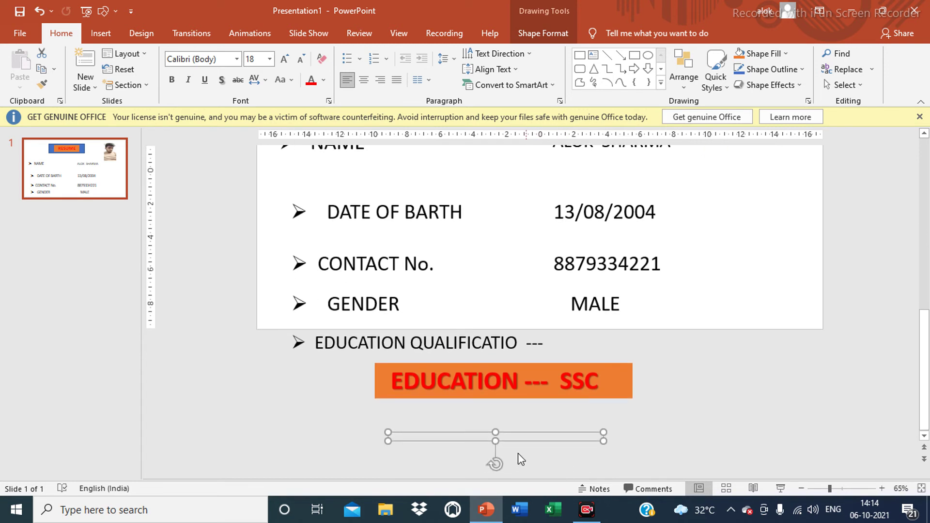
click(749, 293)
scroll(708, 271, up, 2)
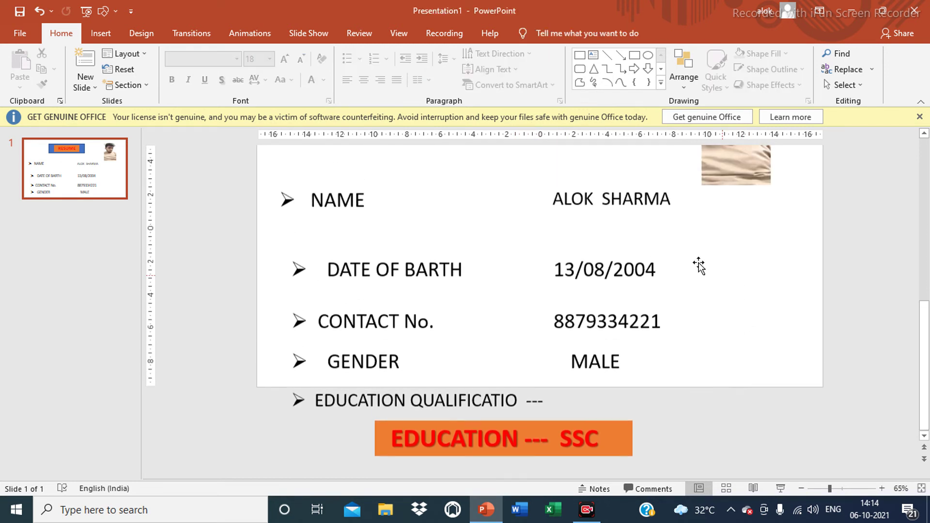
Draw a text box below the orange EDUCATION --- SSC box and raise its font to 40 pt.
click(594, 55)
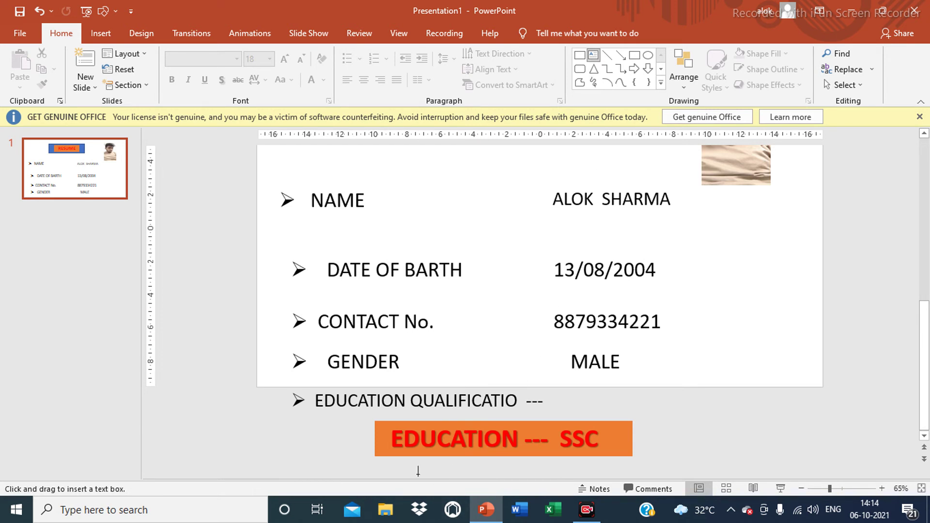
drag(394, 470, 673, 482)
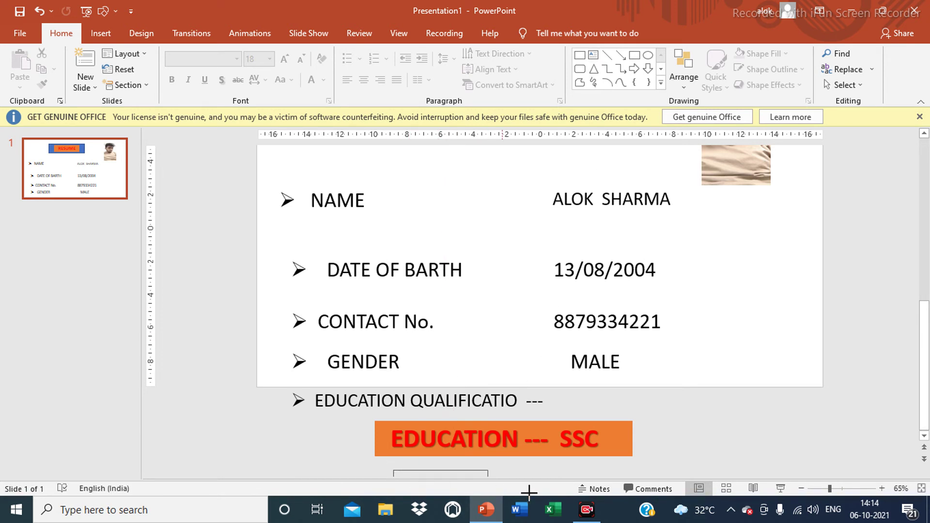
drag(672, 483, 671, 483)
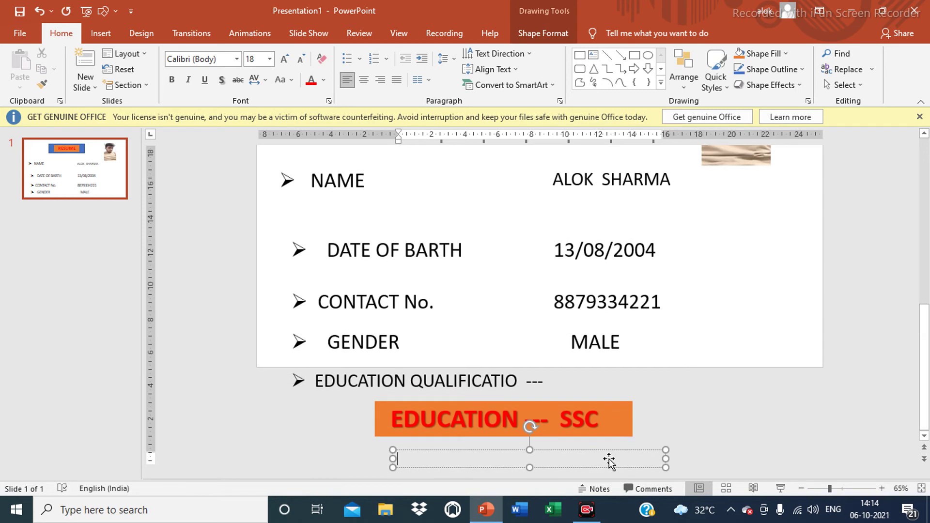
click(531, 469)
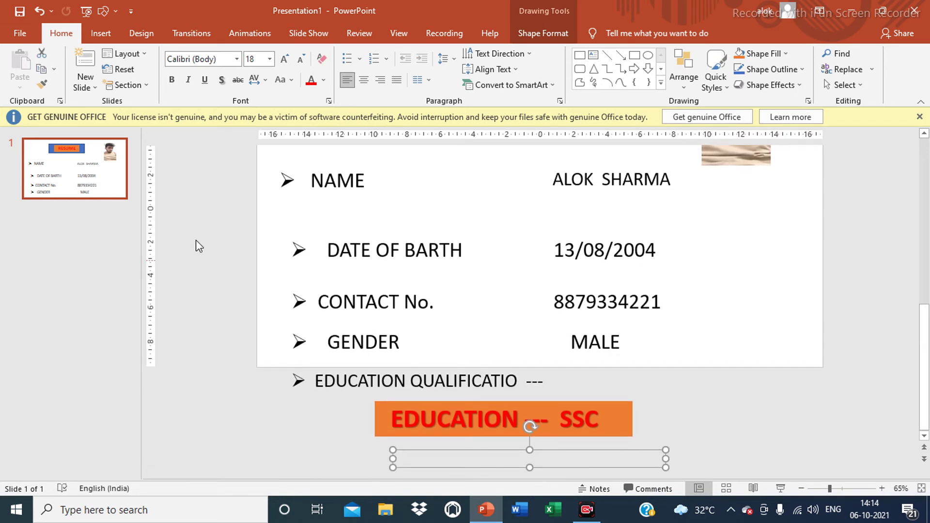
click(286, 58)
click(286, 58)
click(286, 59)
click(286, 59)
click(286, 59)
click(286, 58)
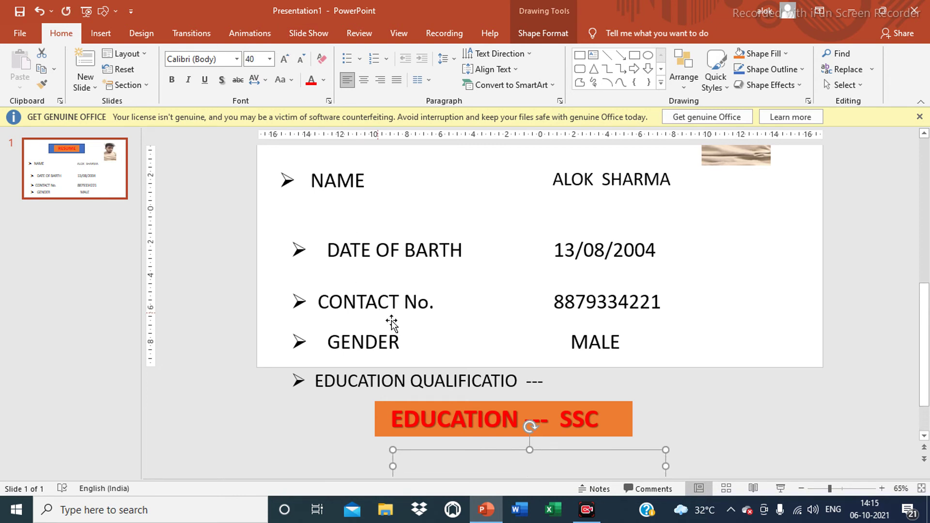
Type 'BOARD -- UTTAR PRADESH' in the new box and widen it to fit one line.
key(Return)
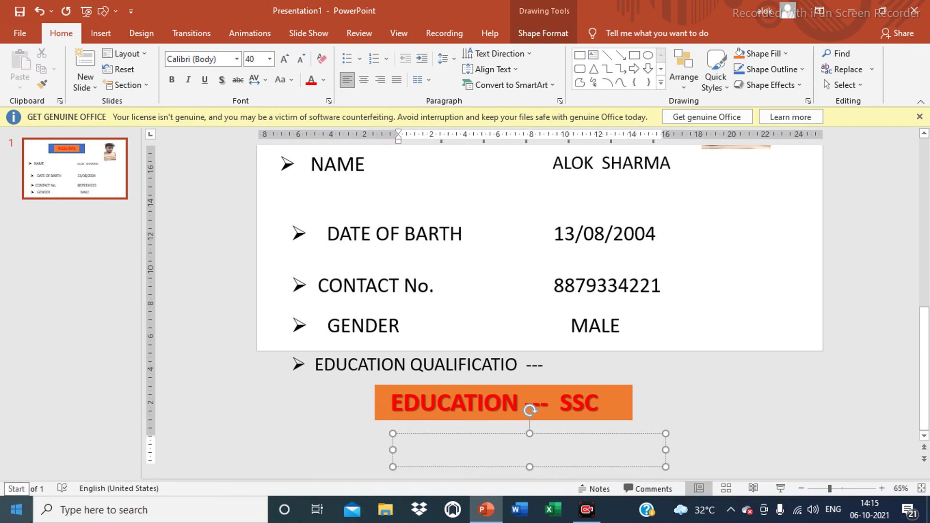
text(BOARD  )
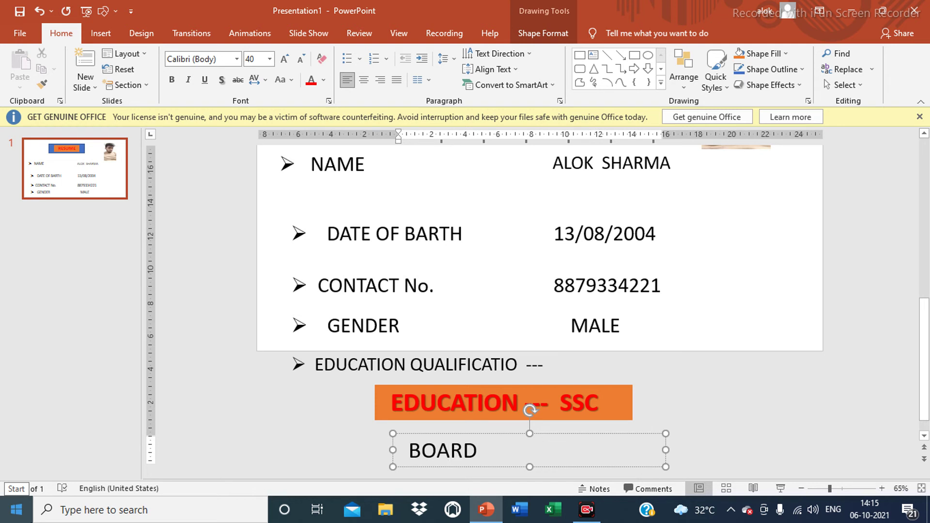
text(--)
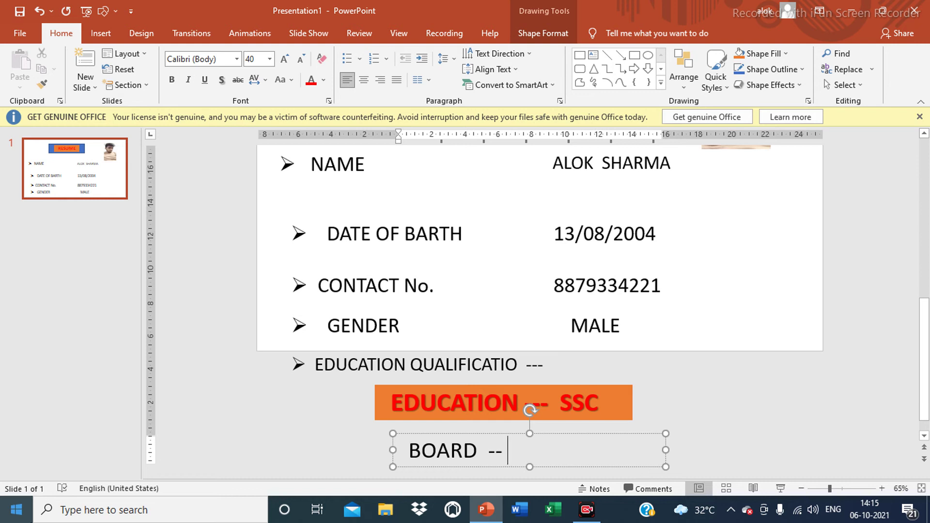
text(UTT)
text(AR )
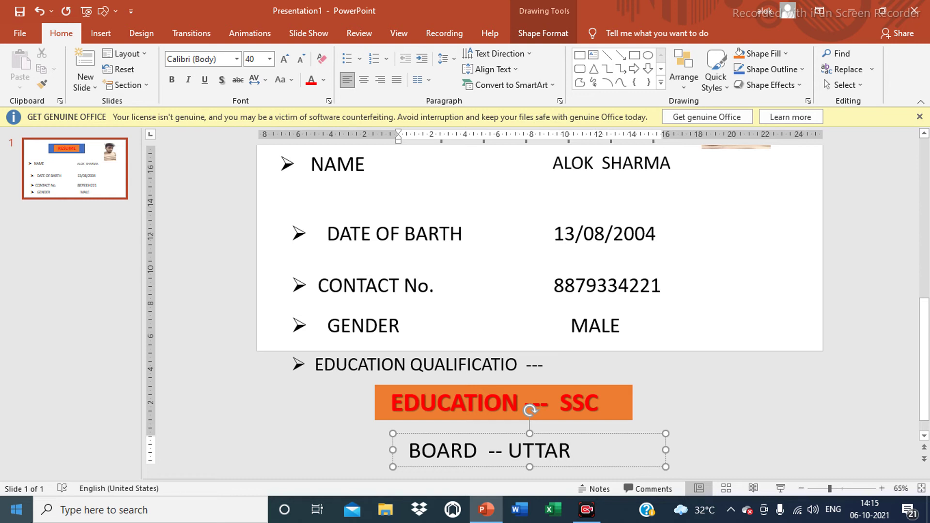
text(P)
text(RADESH)
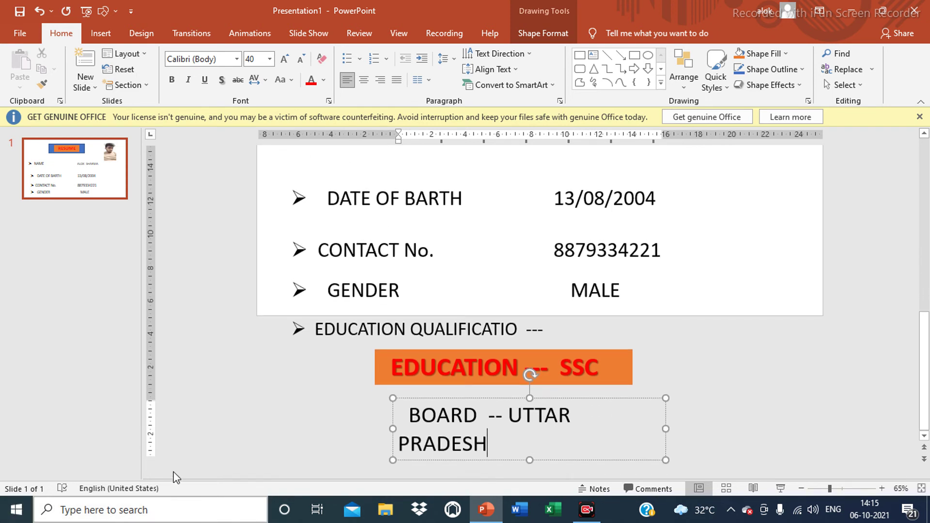
drag(666, 428, 692, 428)
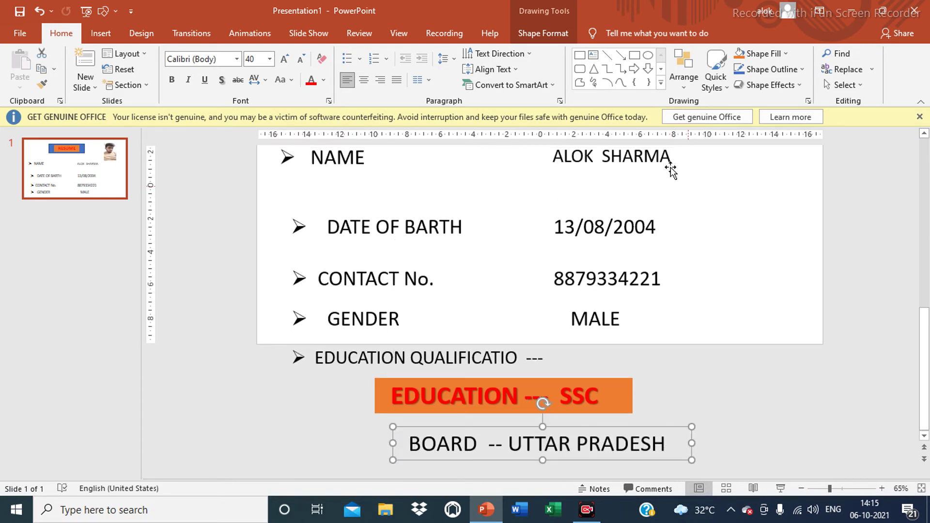
Make the BOARD -- UTTAR PRADESH text bold and shadowed, with a light blue box fill.
click(168, 83)
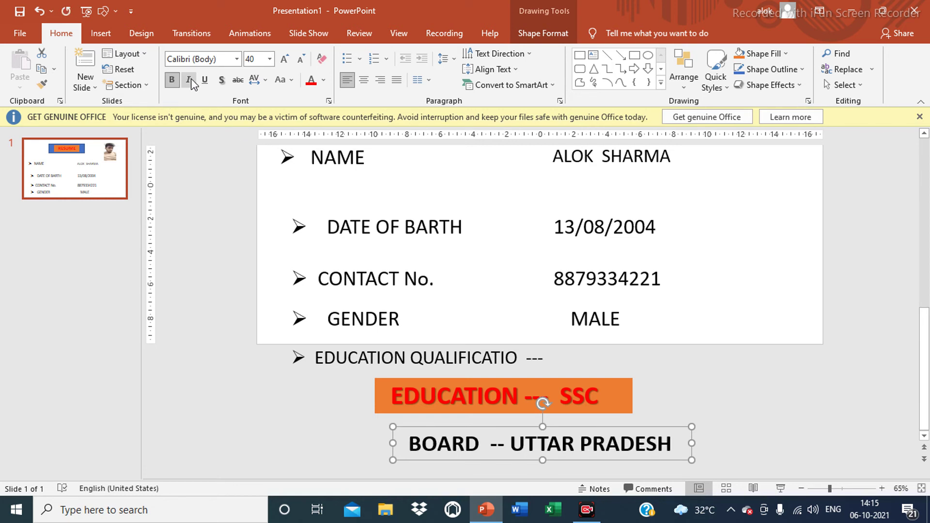
click(222, 80)
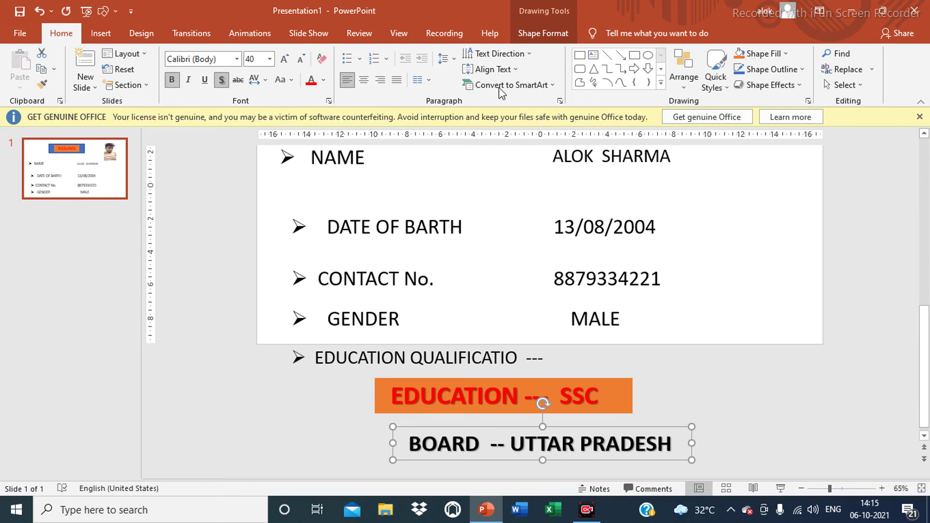
click(770, 53)
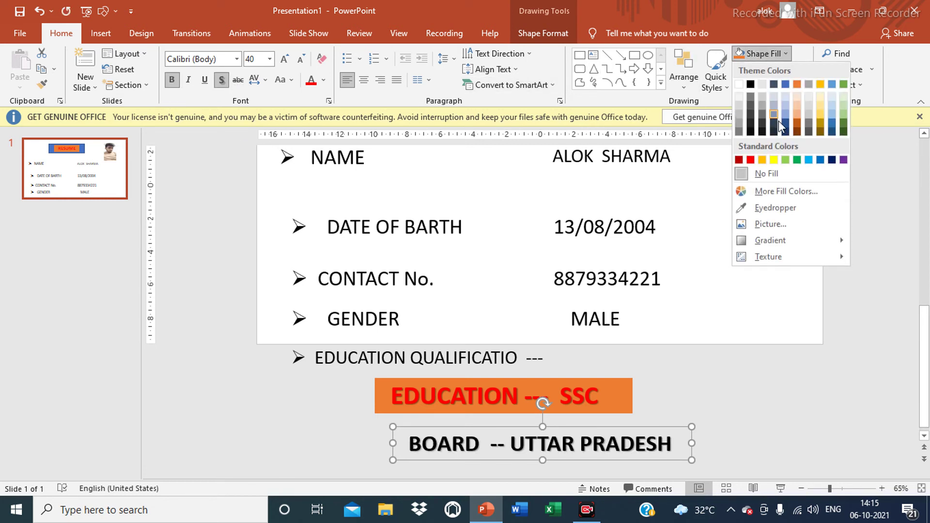
click(809, 160)
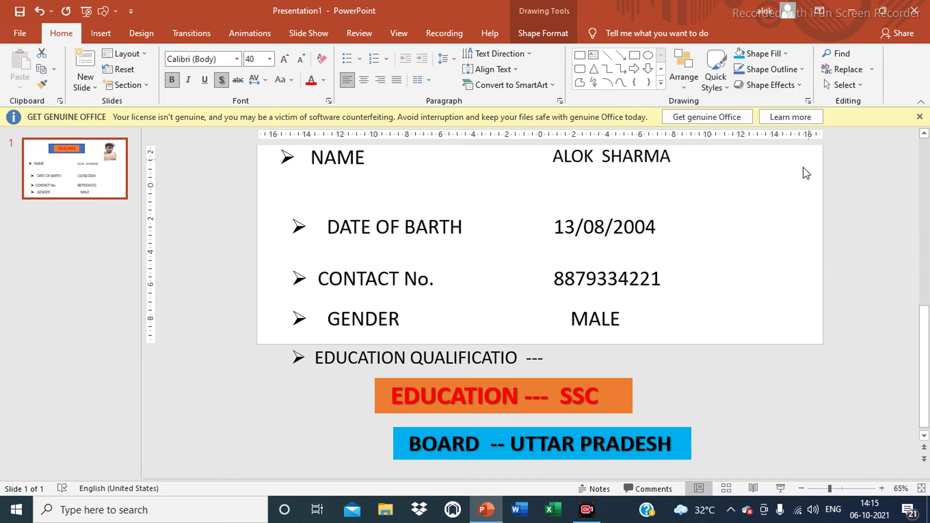
Move the BOARD box left so it sits under the orange box.
drag(619, 461, 590, 456)
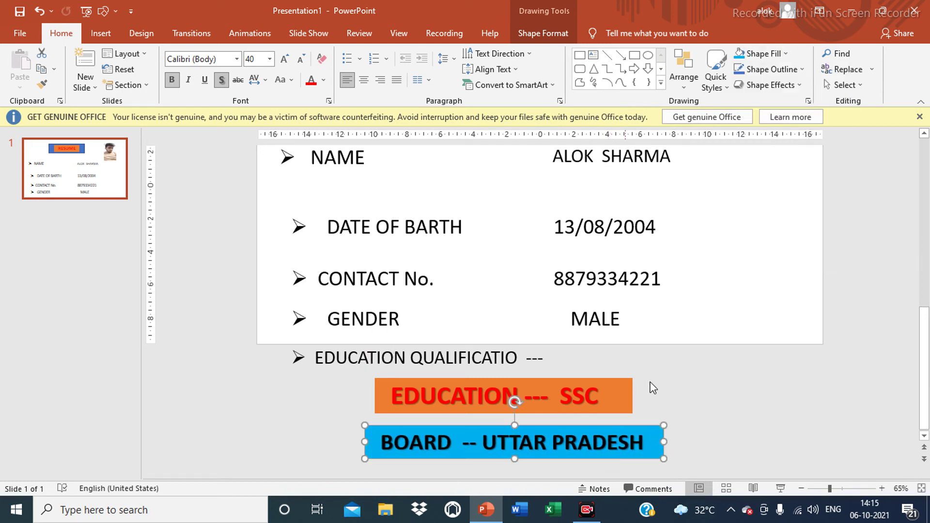
click(678, 395)
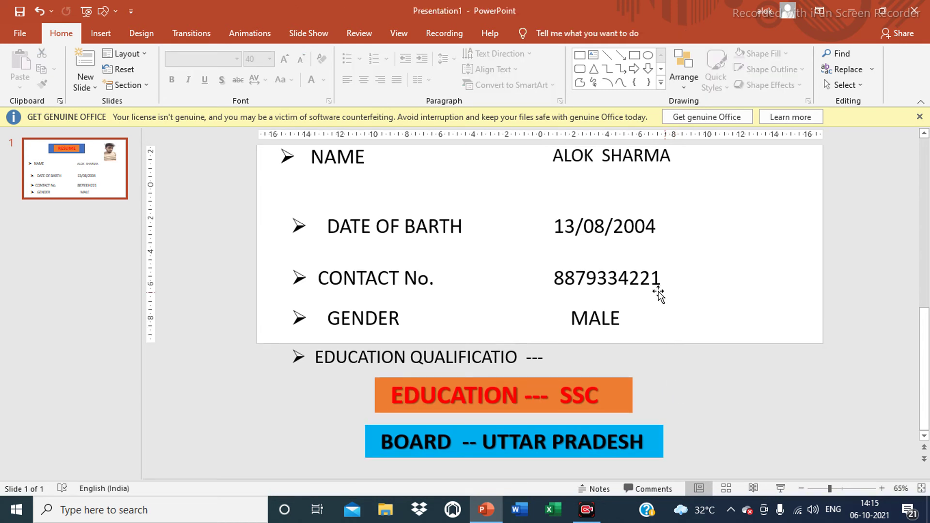
click(596, 53)
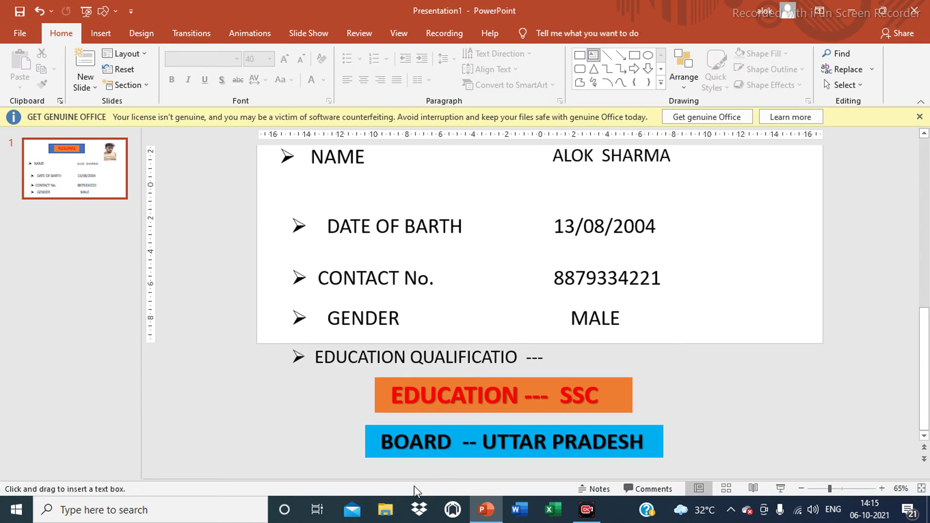
Draw a text box below the BOARD box and type 'RESULT ---- PASSED' at 40 pt.
drag(385, 471, 639, 498)
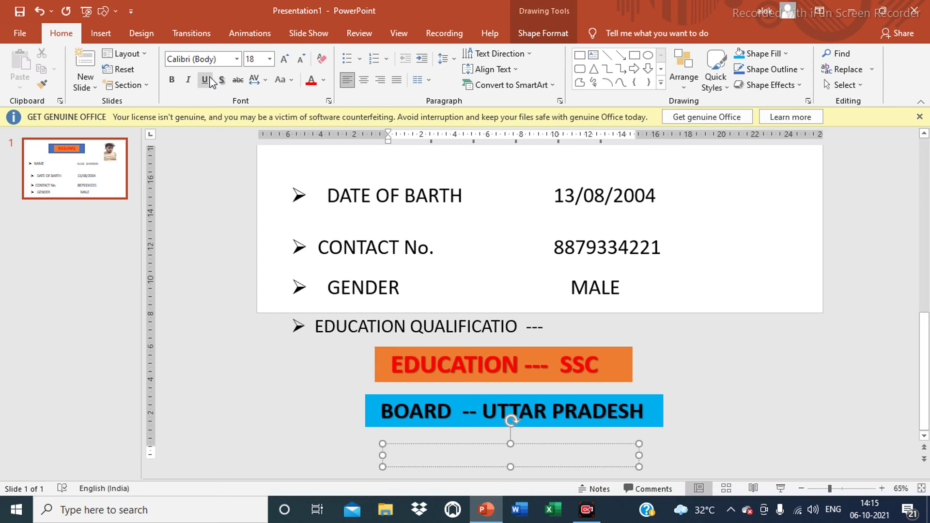
click(285, 60)
click(285, 60)
click(285, 59)
click(285, 60)
click(285, 59)
click(285, 59)
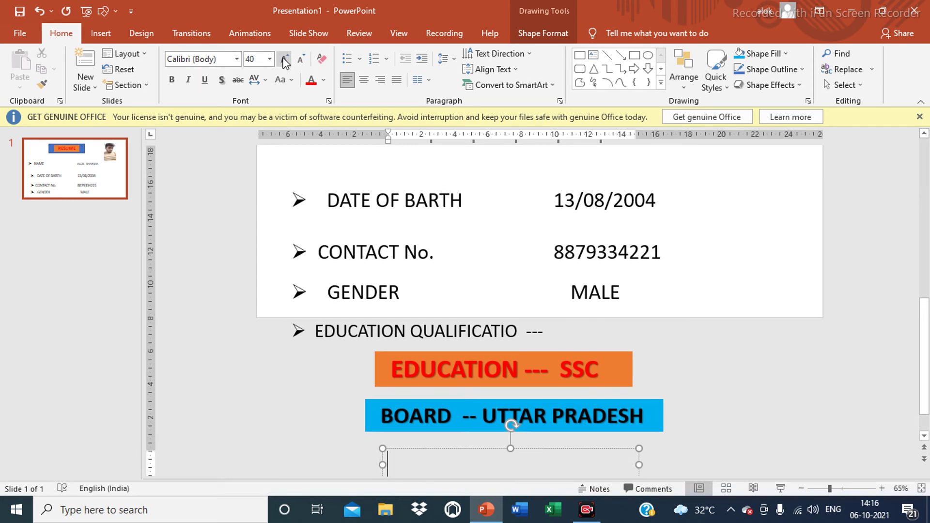
text(RESULT   )
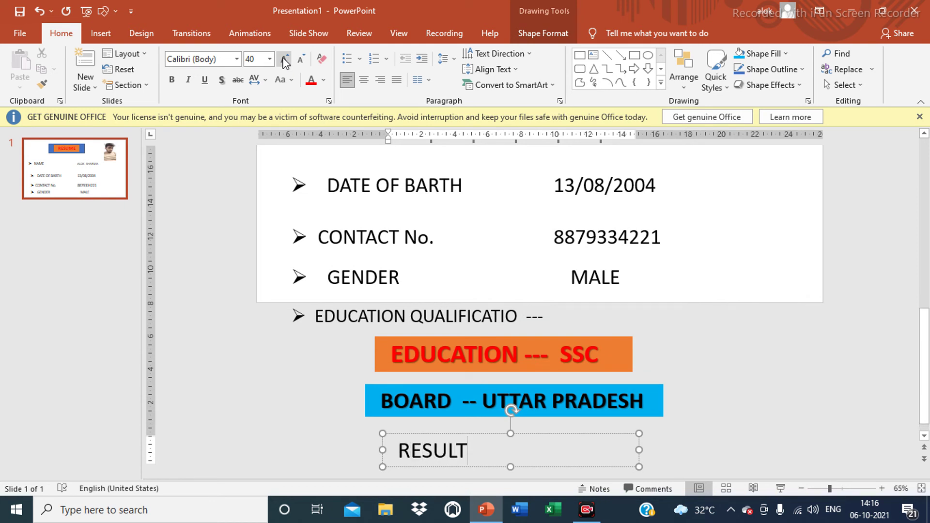
text(----)
text( PASS)
text(ED)
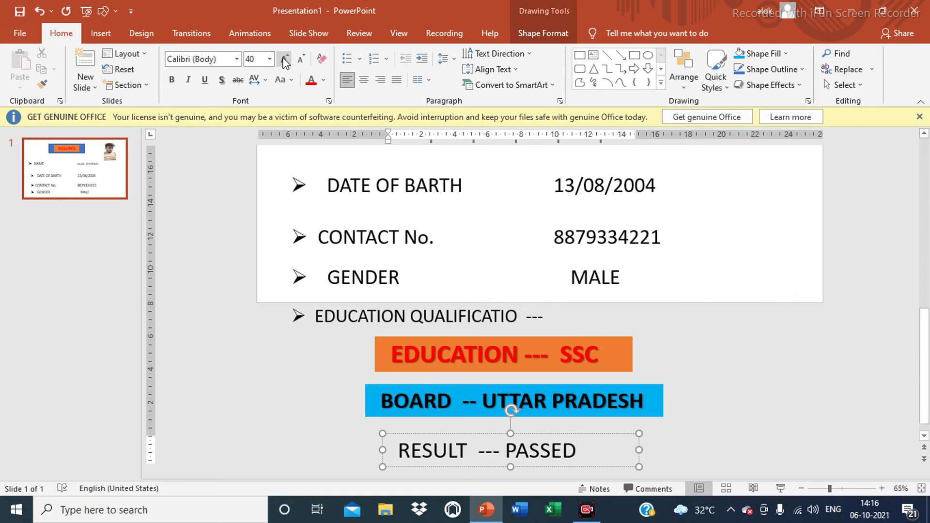
key(ctrl+a)
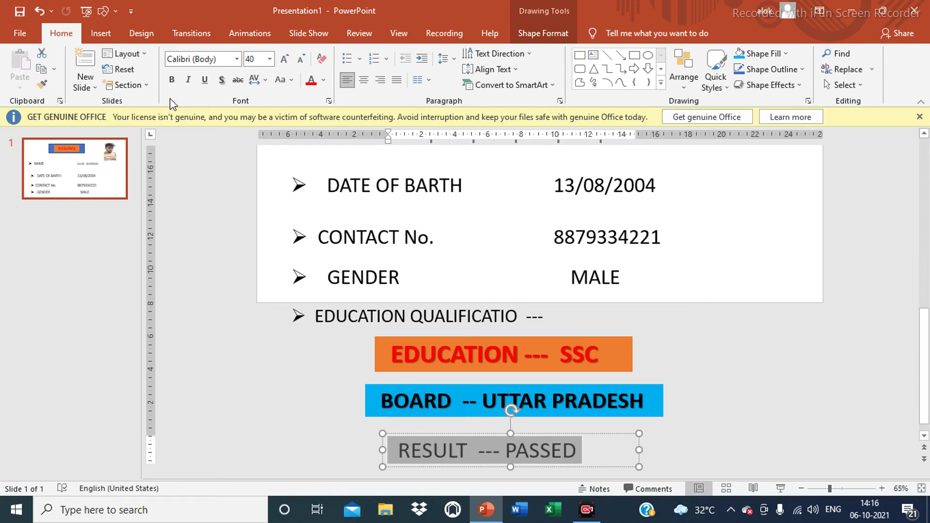
Make the RESULT text bold, shadowed and dark navy, on a yellow box fill.
click(172, 81)
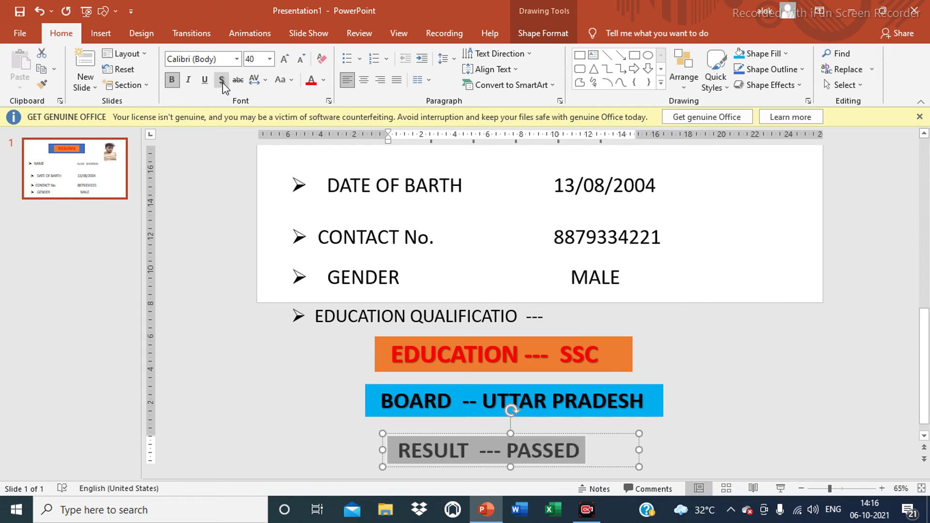
click(222, 81)
click(324, 80)
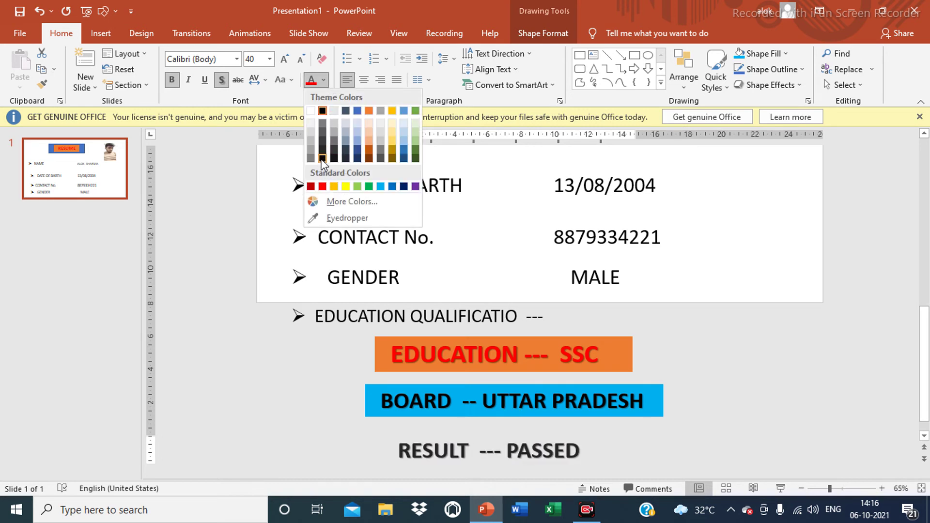
click(403, 186)
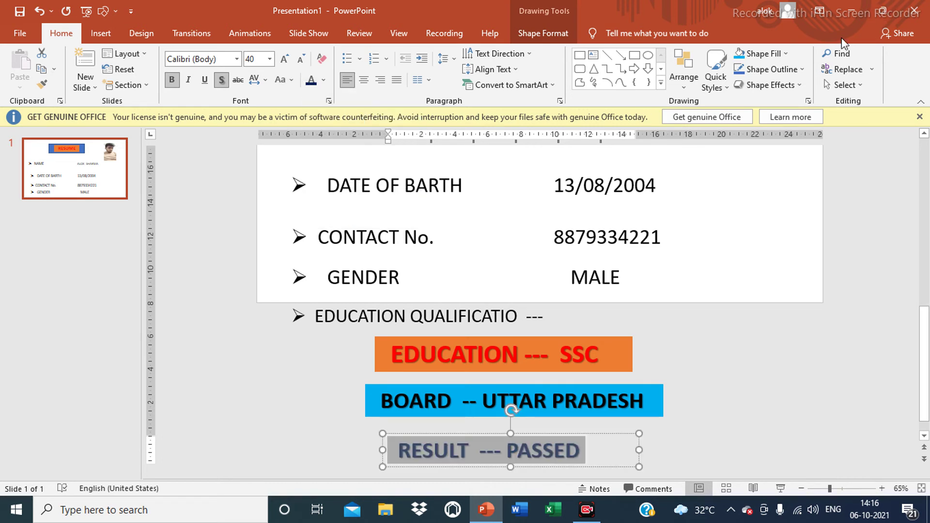
click(785, 54)
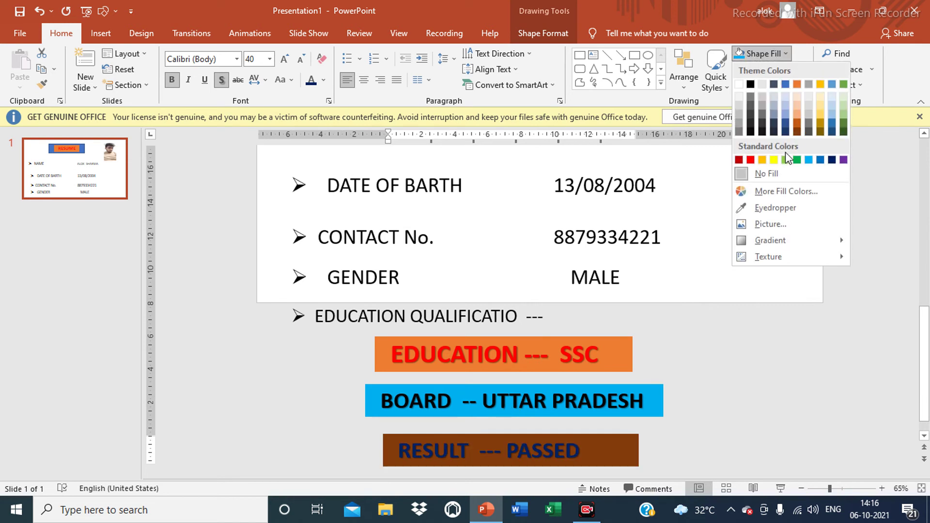
click(774, 160)
click(760, 192)
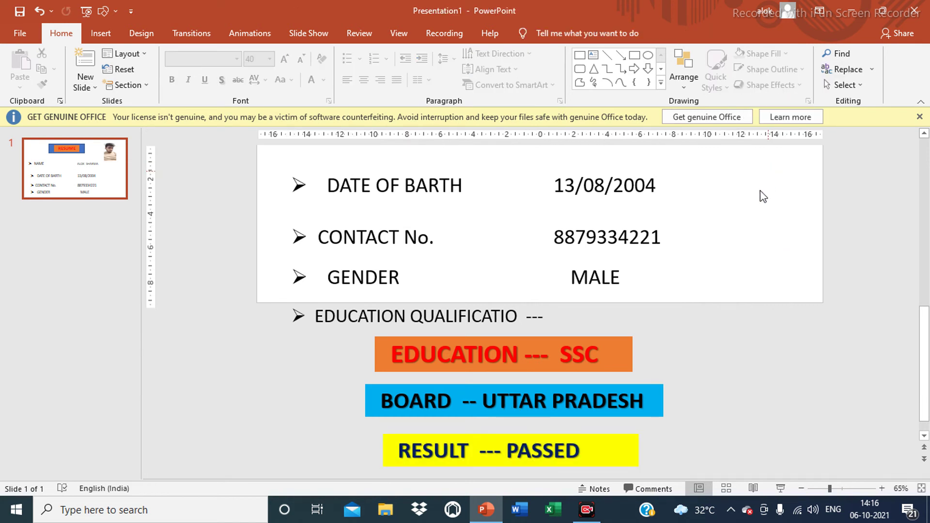
Place a new text box below the RESULT box.
scroll(678, 340, down, 1)
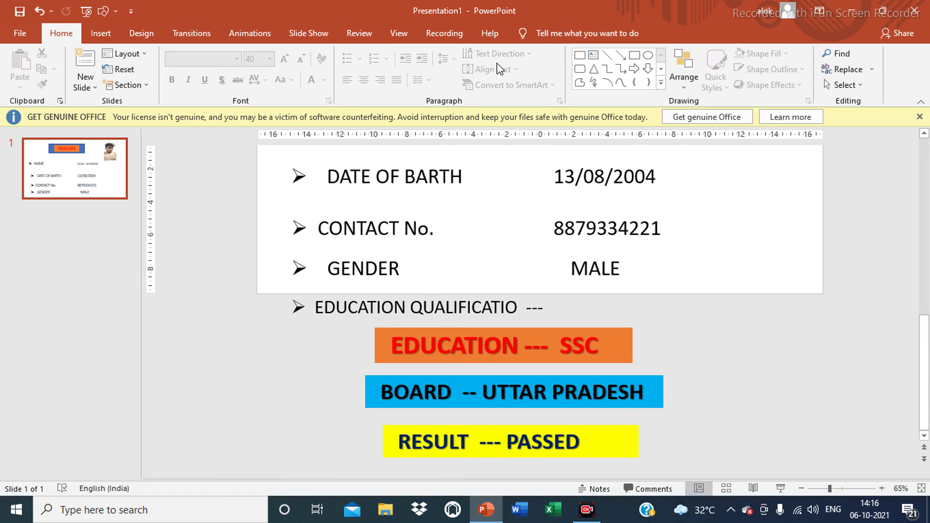
click(593, 56)
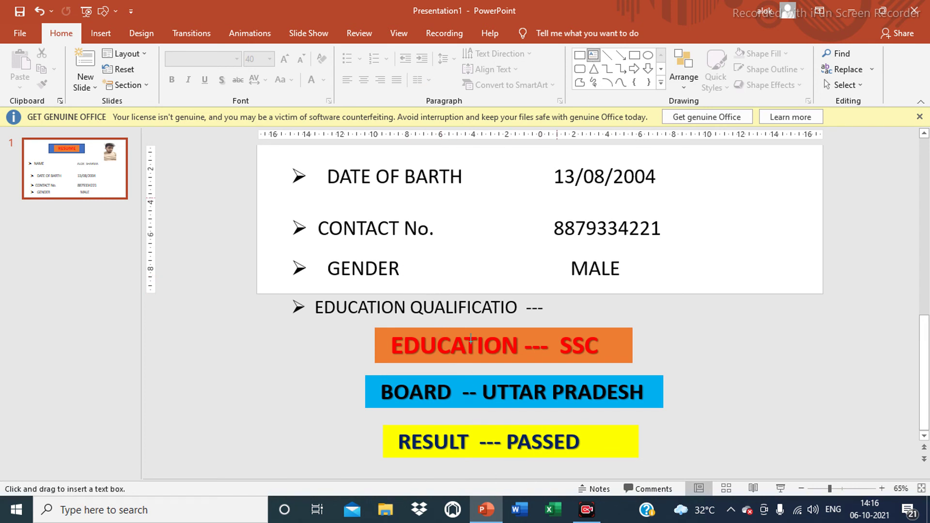
click(353, 467)
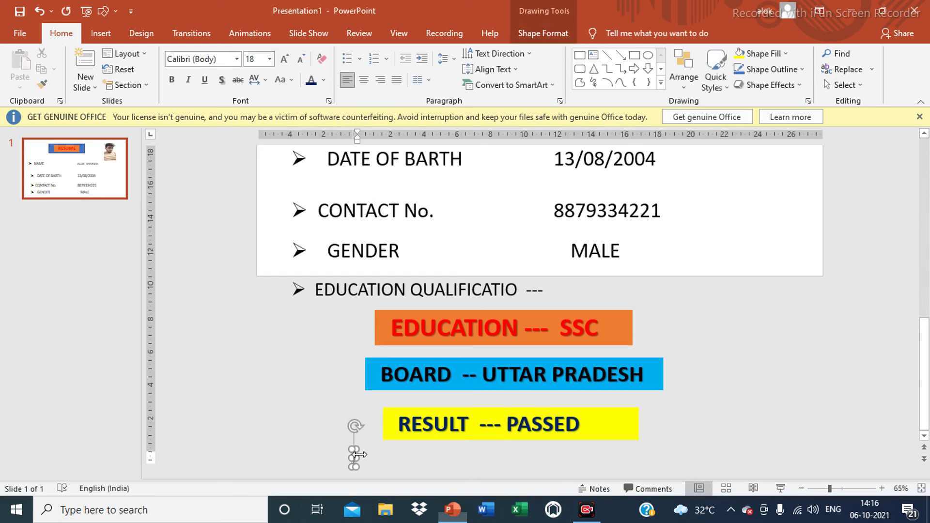
Centre the new text box under the RESULT box.
mouse_move(354, 456)
mouse_down()
mouse_move(568, 479)
mouse_move(617, 471)
mouse_up()
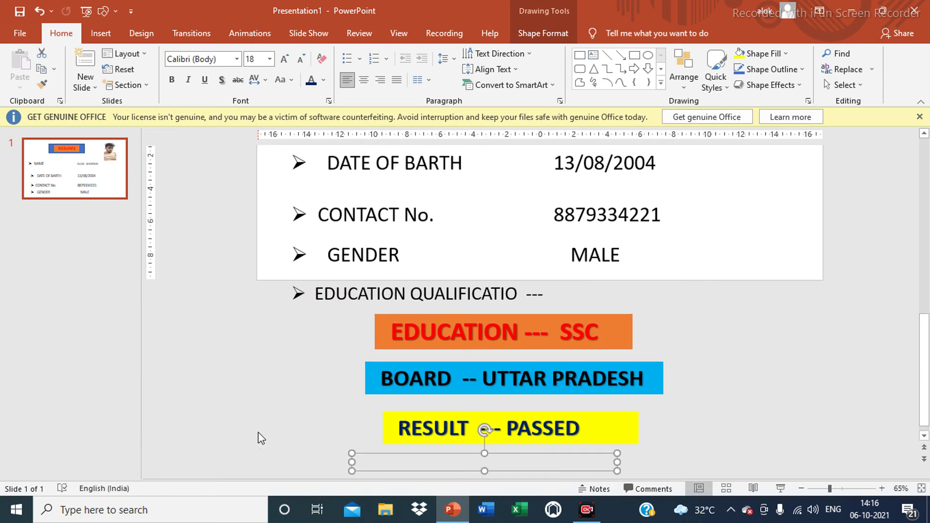
scroll(262, 438, up, 1)
scroll(261, 439, up, 2)
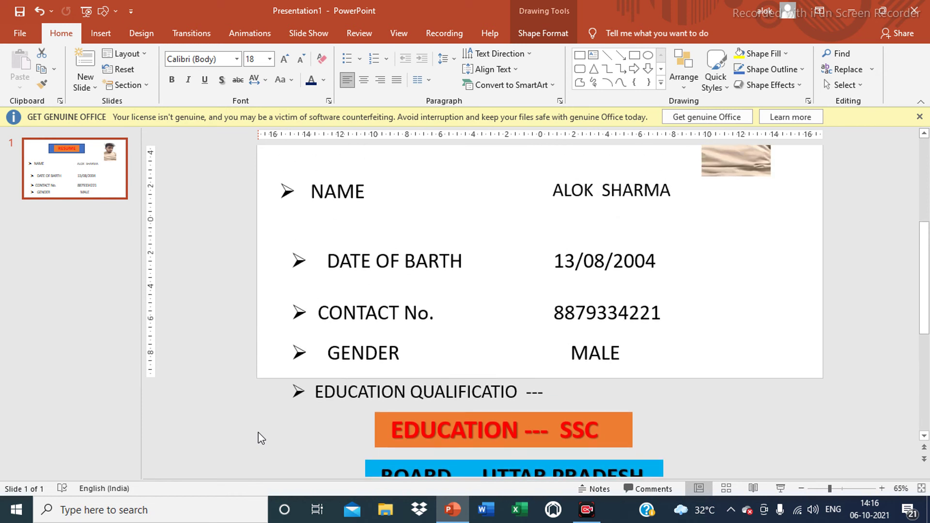
scroll(469, 470, down, 1)
scroll(470, 470, down, 1)
scroll(470, 469, down, 1)
scroll(470, 470, up, 1)
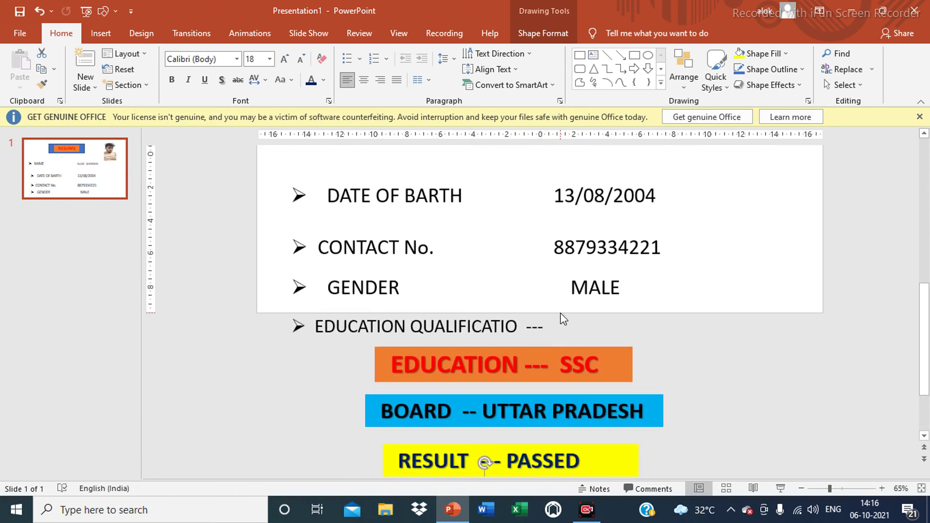
Select everything on the slide and make all text bold, shadowed and black.
key(ctrl+a)
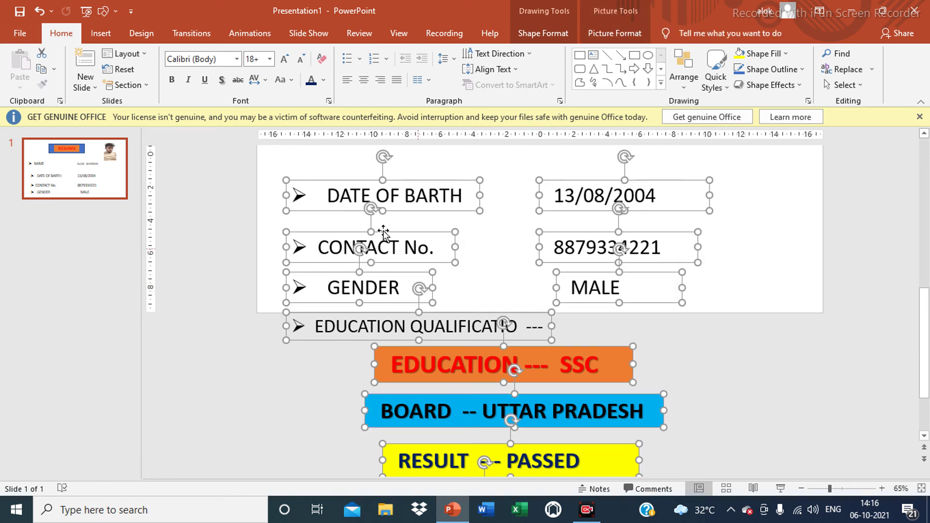
click(172, 79)
click(219, 80)
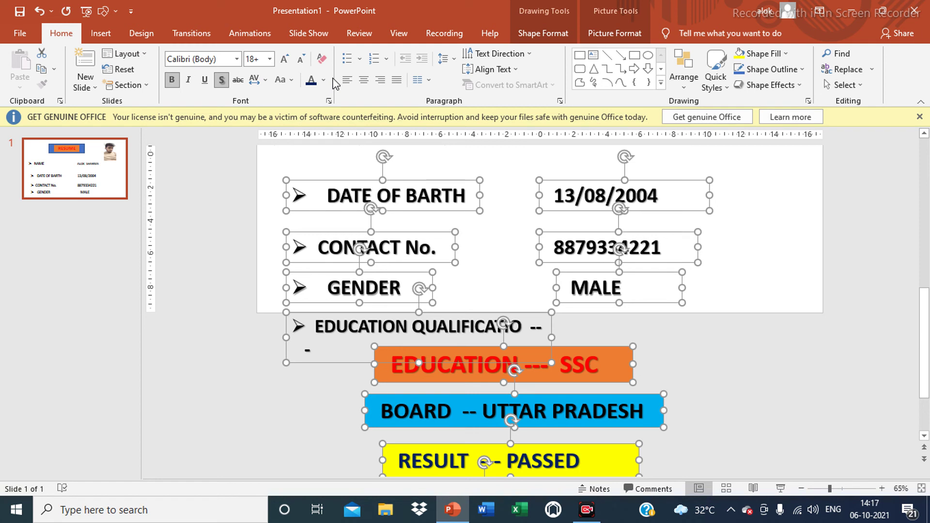
click(311, 80)
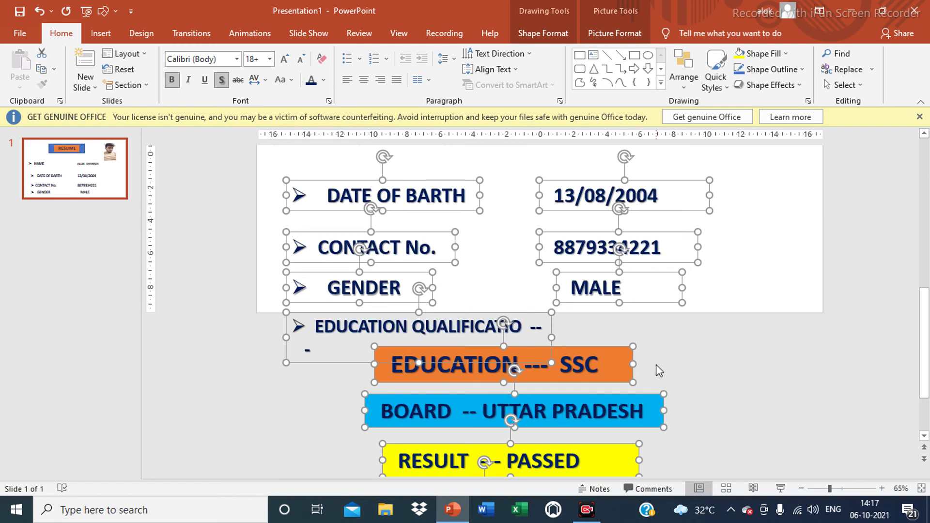
click(327, 80)
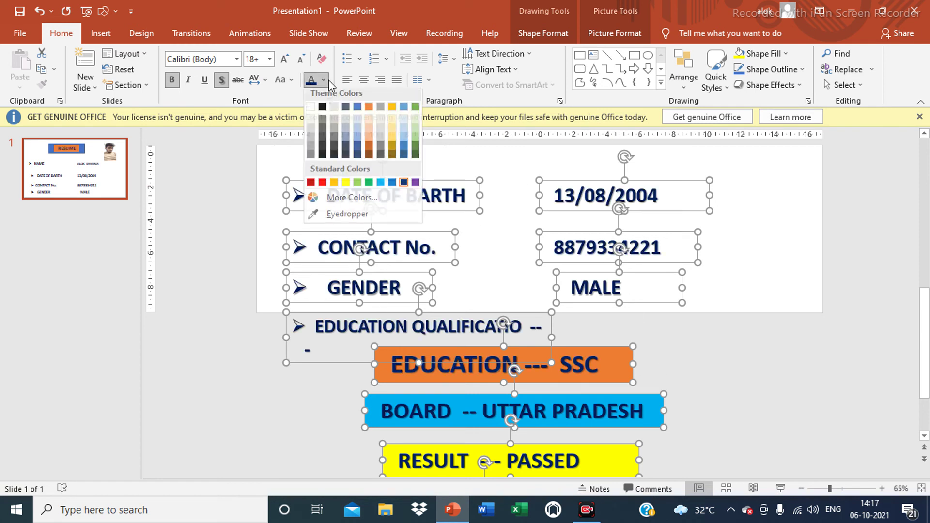
click(325, 162)
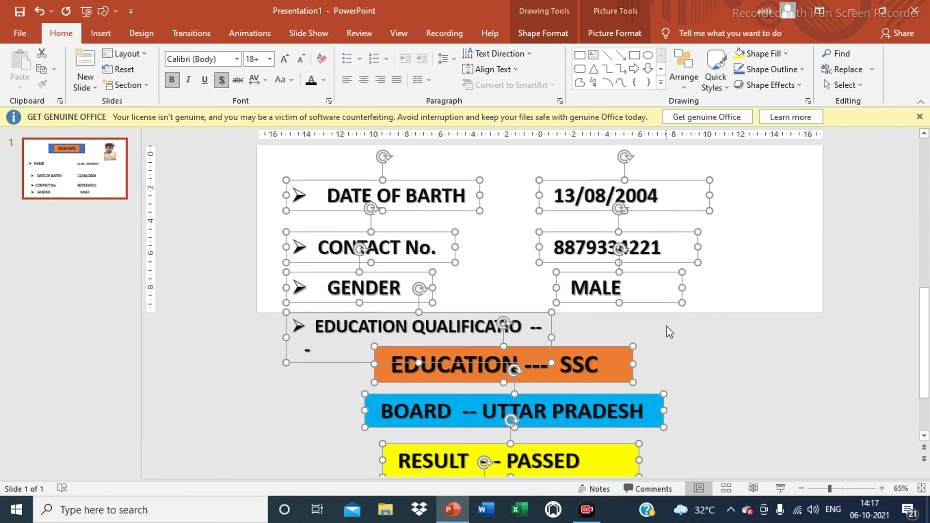
click(689, 341)
scroll(584, 266, up, 2)
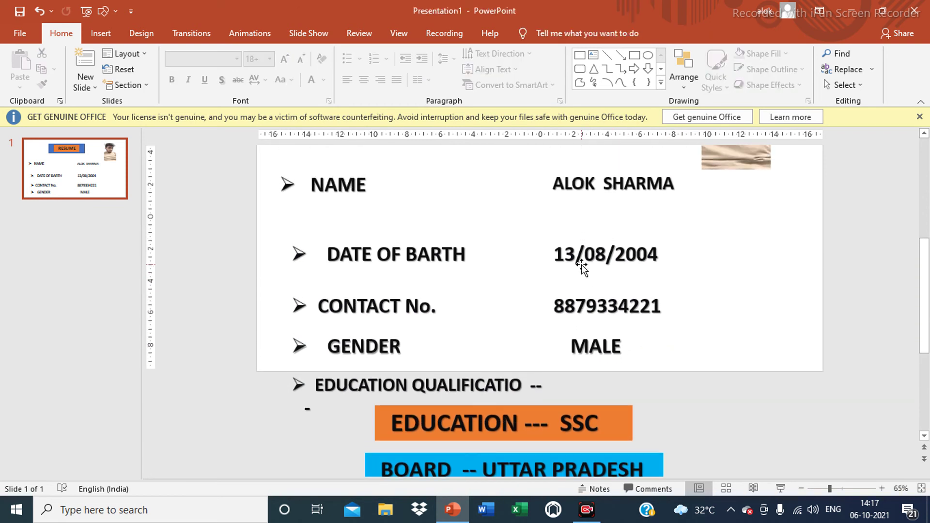
scroll(582, 266, up, 2)
scroll(586, 270, up, 2)
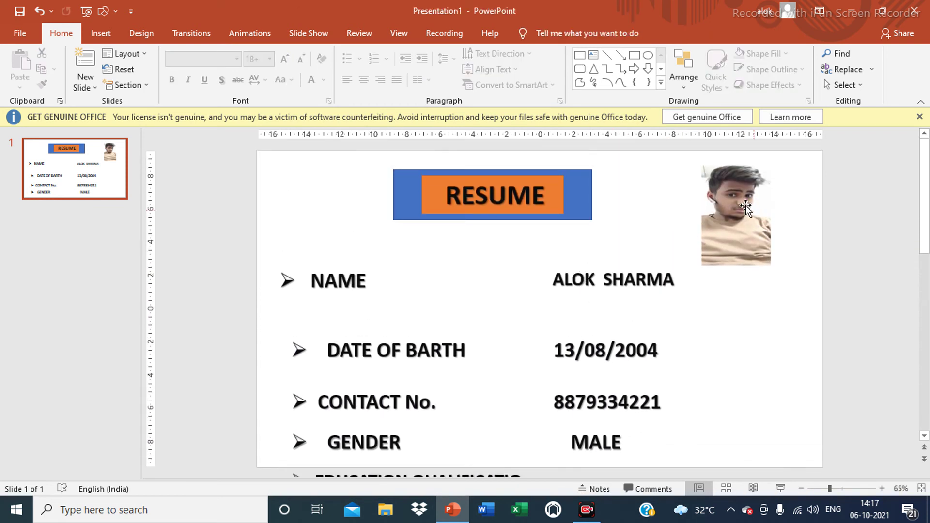
scroll(478, 276, down, 3)
scroll(498, 343, down, 4)
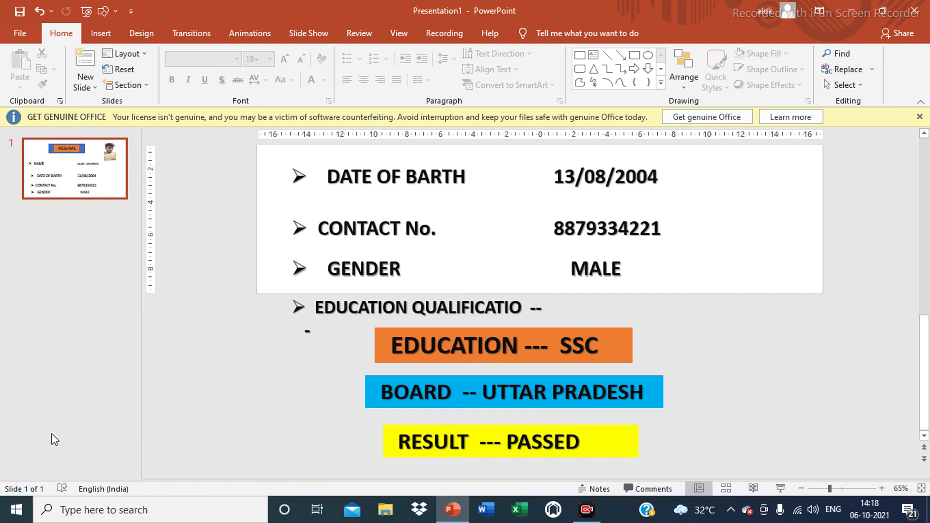
click(48, 479)
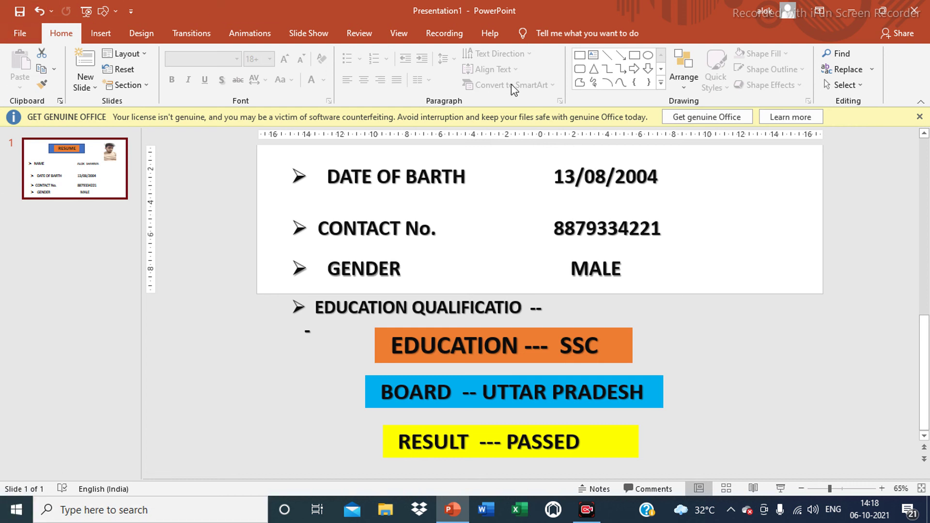
Add a bold 36-pt 'SIGNATURE' text box below the RESULT box.
click(594, 55)
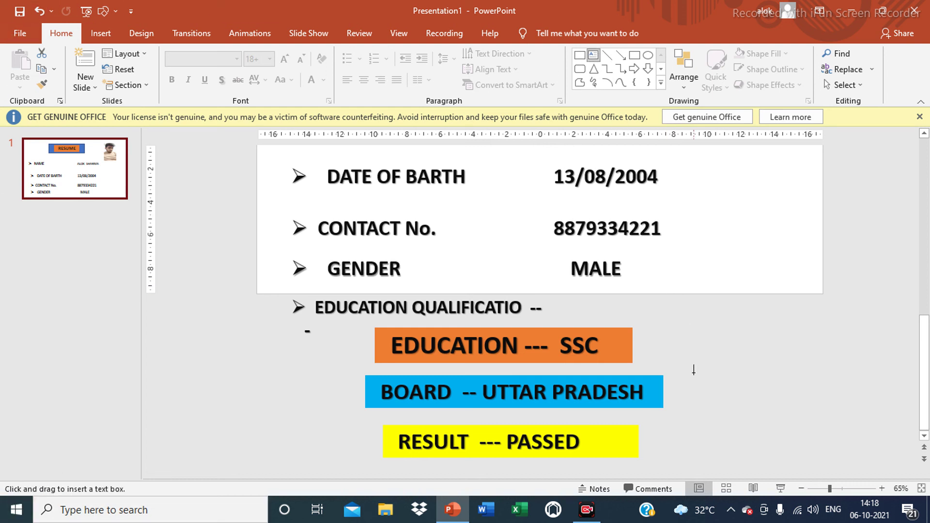
mouse_move(409, 473)
mouse_down()
mouse_move(444, 492)
mouse_move(605, 506)
mouse_up()
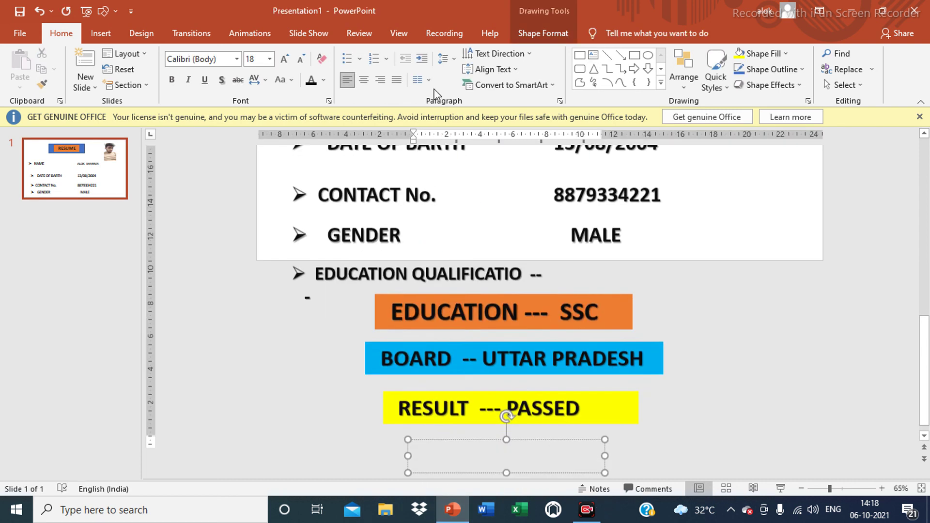
click(286, 63)
click(287, 63)
click(287, 63)
click(287, 63)
click(287, 63)
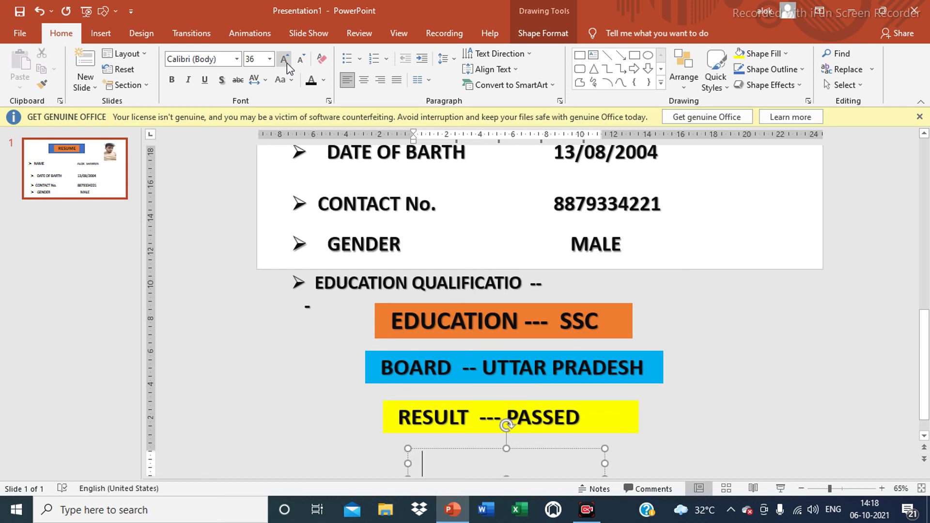
text(SI)
text(GNATURE)
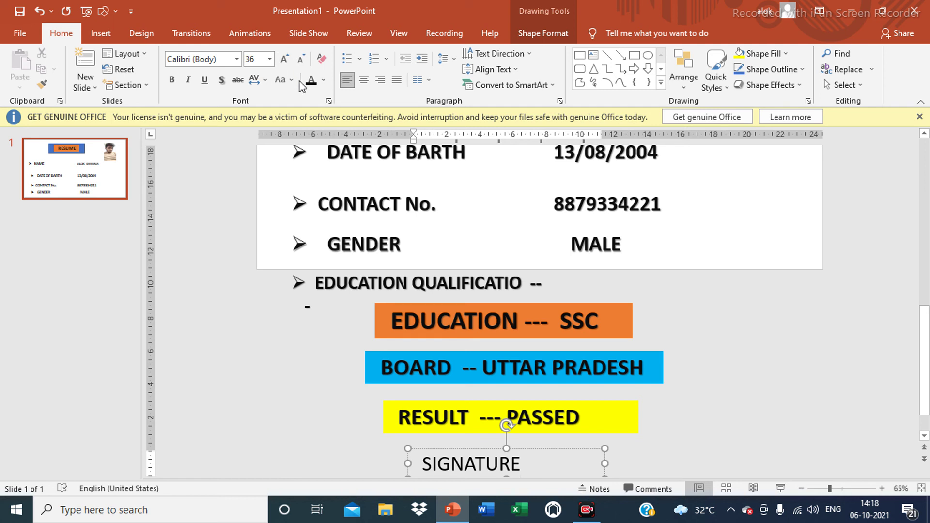
key(ctrl+a)
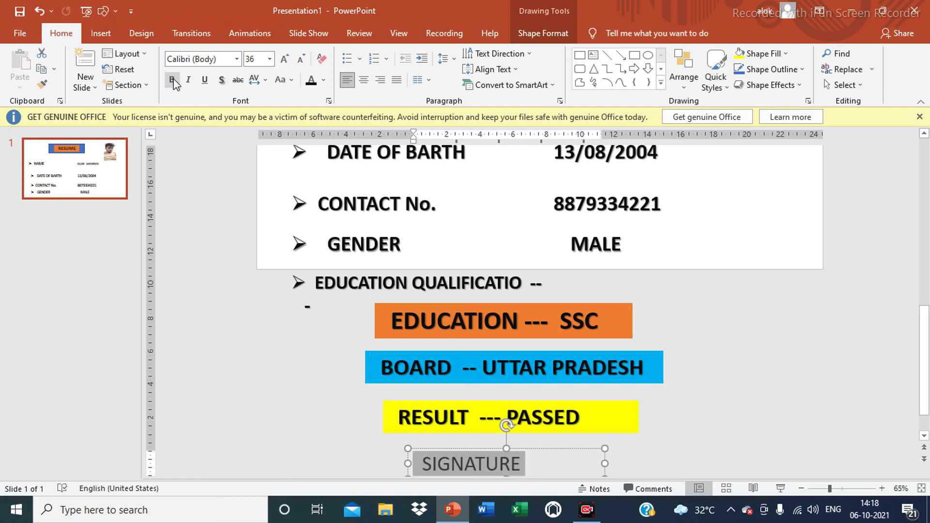
click(171, 79)
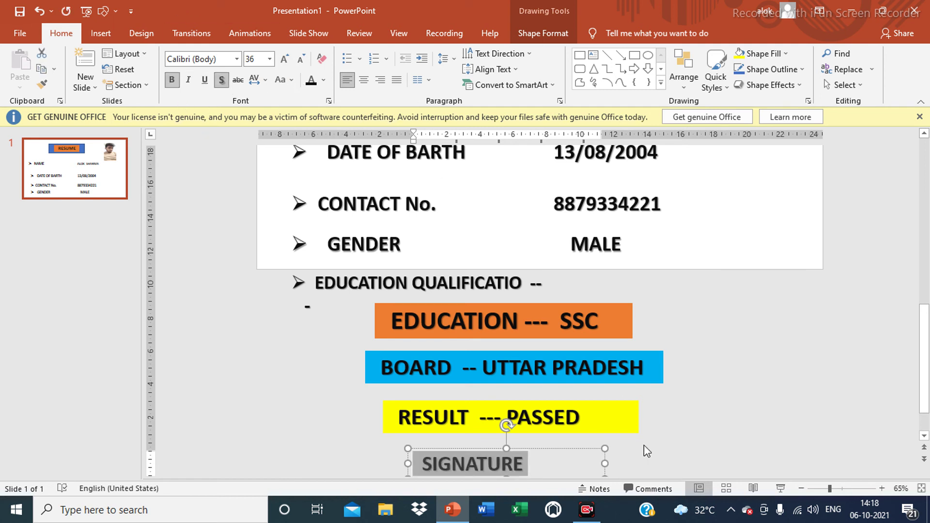
click(661, 463)
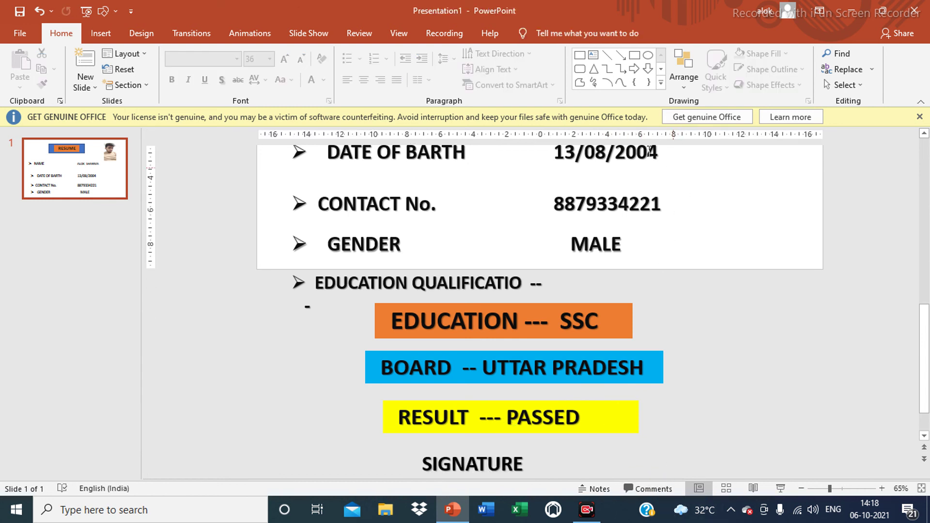
click(595, 54)
Draw a text box under SIGNATURE and type the person's first name at 36 pt.
scroll(567, 465, down, 1)
drag(557, 471, 431, 484)
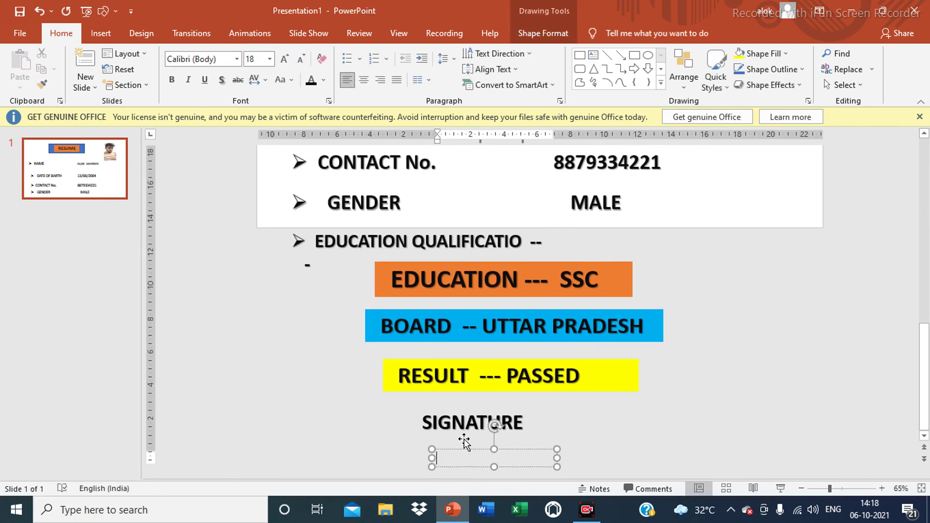
click(285, 59)
click(285, 59)
click(285, 59)
click(285, 59)
click(285, 59)
text(ALOK)
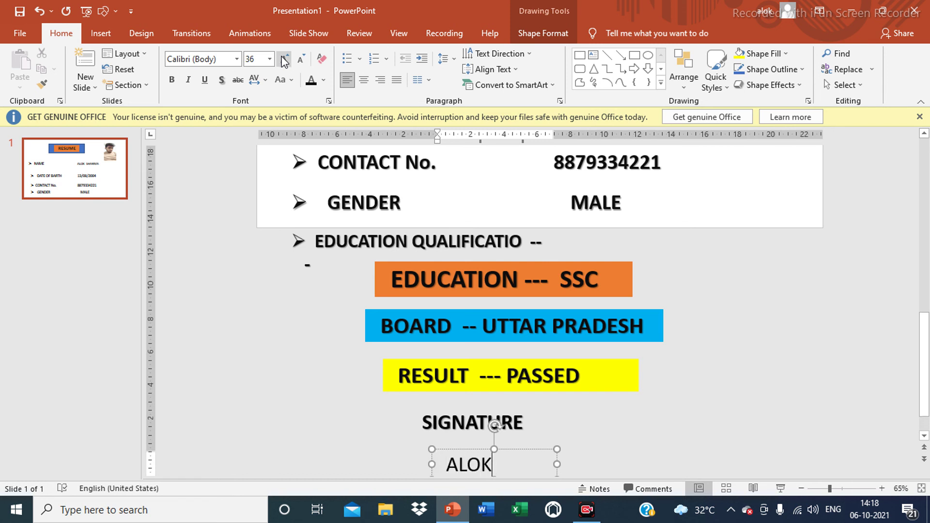
Shift the SIGNATURE heading and the name box left beneath the education boxes.
click(601, 410)
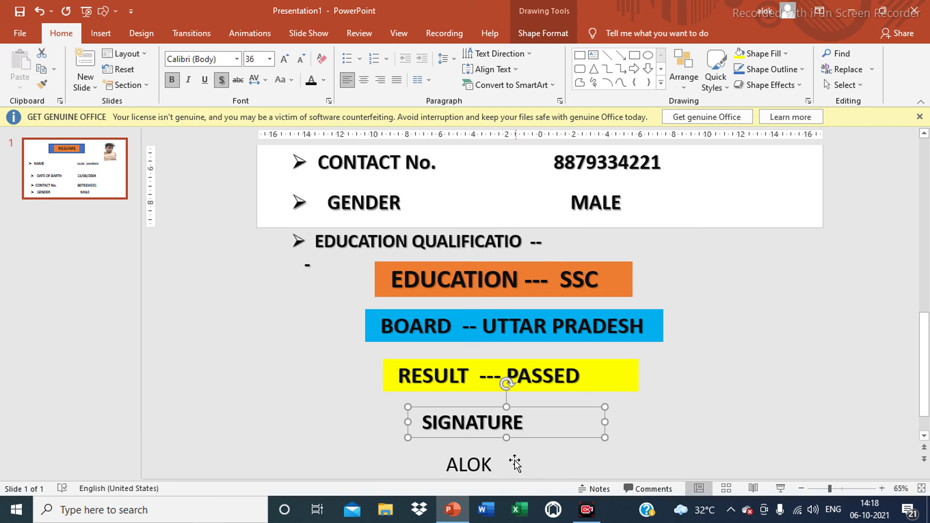
scroll(514, 463, down, 1)
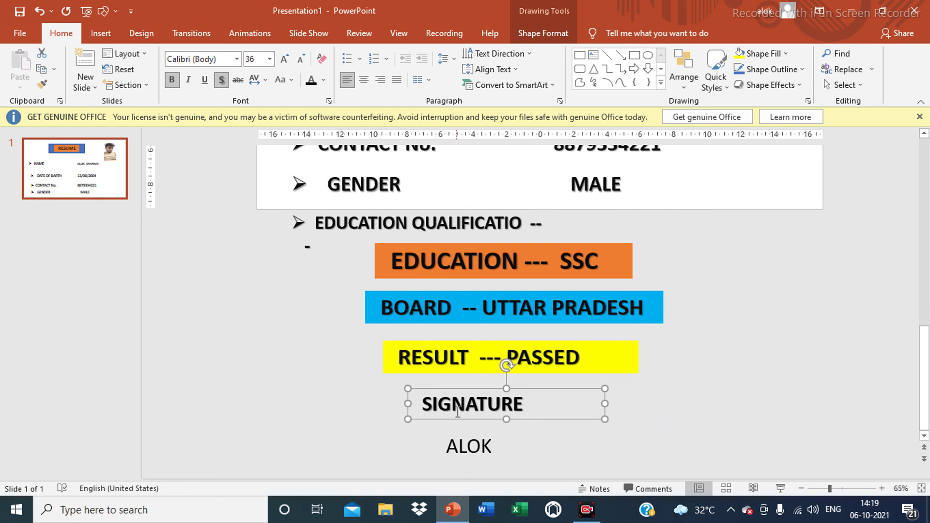
drag(450, 421, 328, 440)
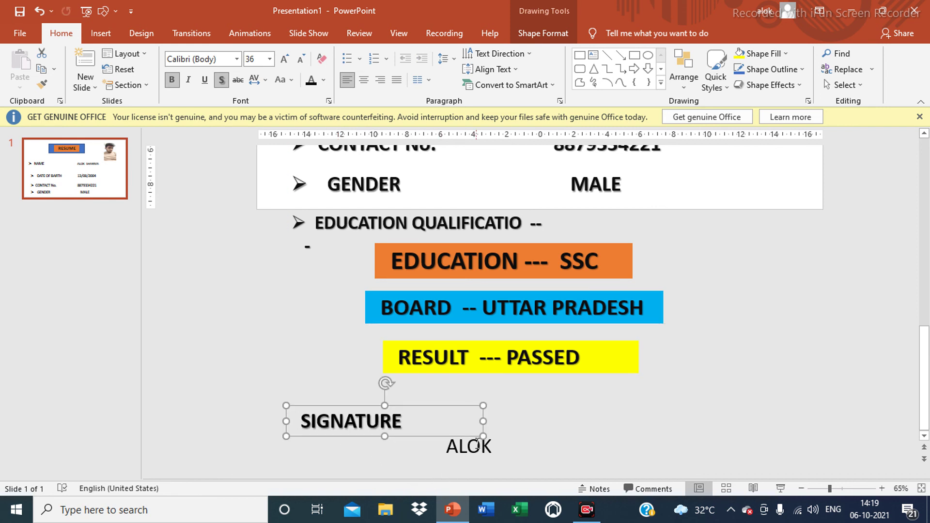
click(478, 445)
drag(493, 445, 409, 440)
click(463, 477)
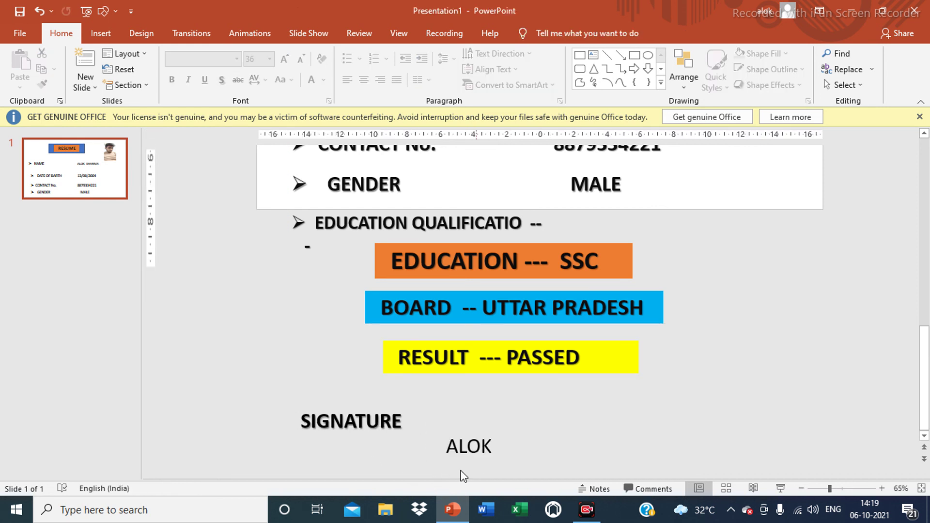
click(469, 453)
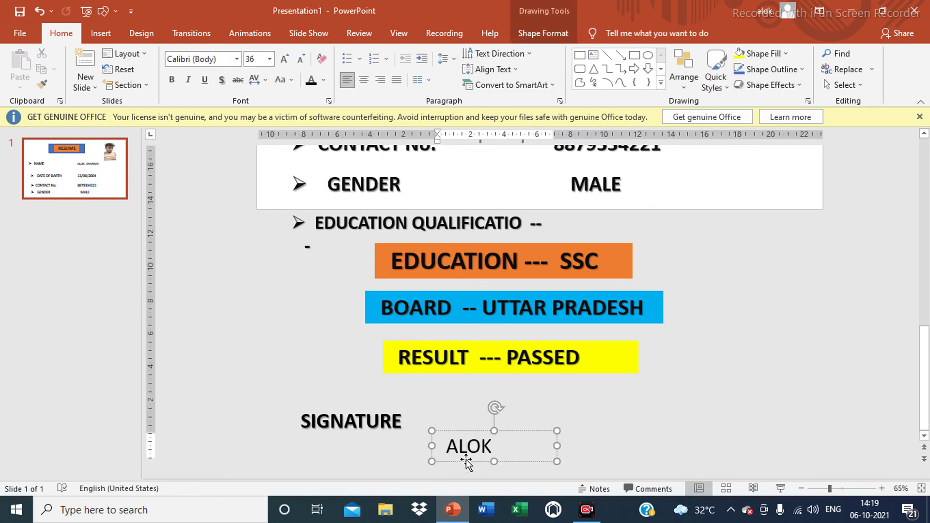
drag(466, 459, 381, 470)
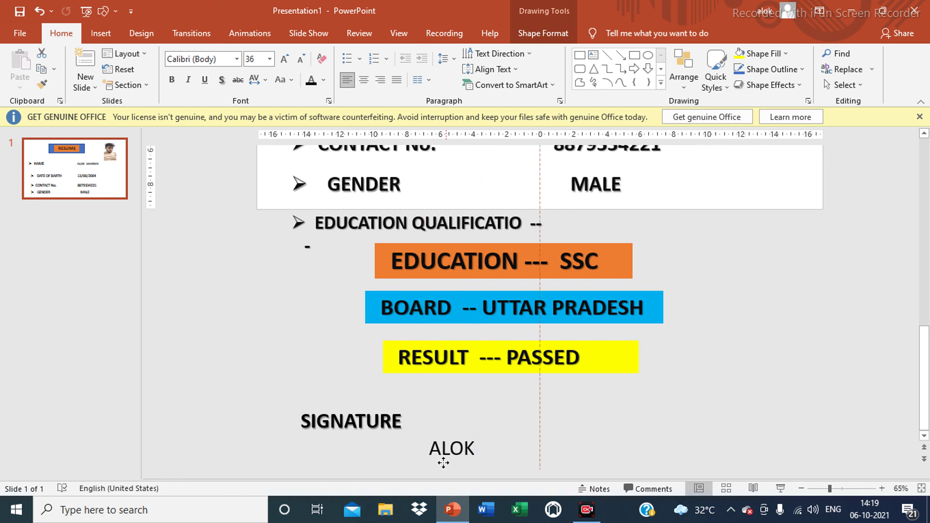
click(627, 424)
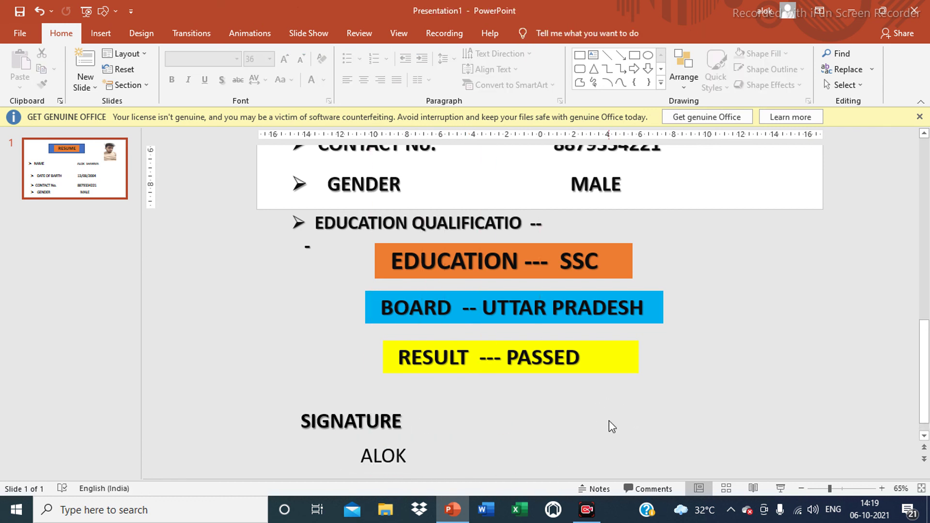
scroll(609, 421, up, 3)
scroll(625, 281, up, 3)
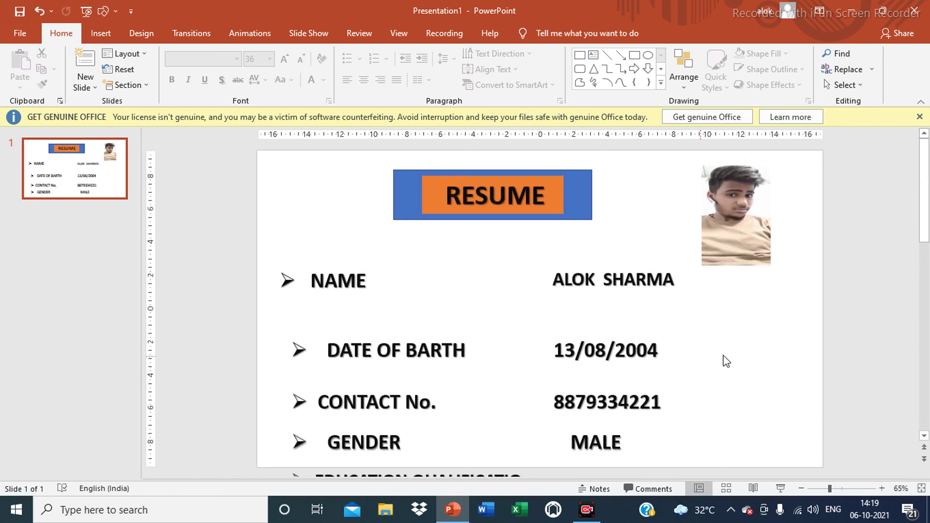
scroll(678, 279, down, 1)
Give the slide a light peach solid background.
right_click(728, 330)
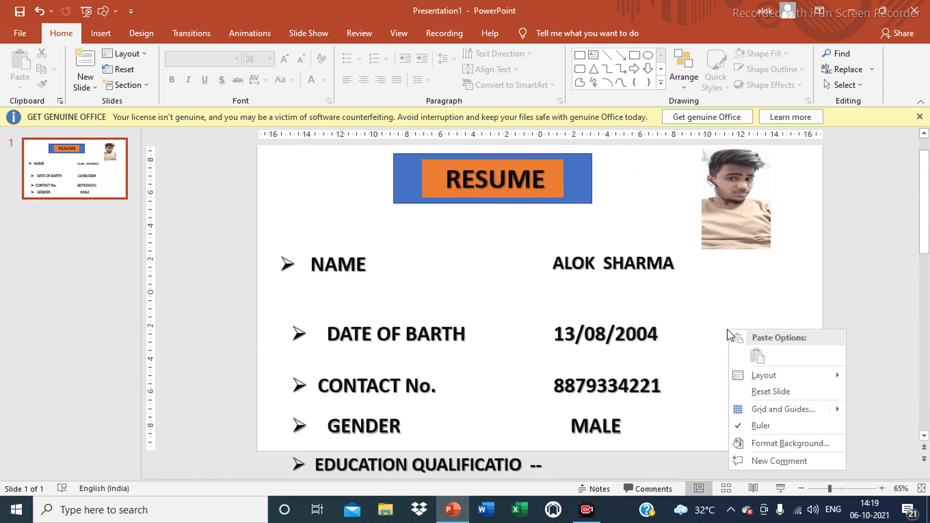
click(757, 444)
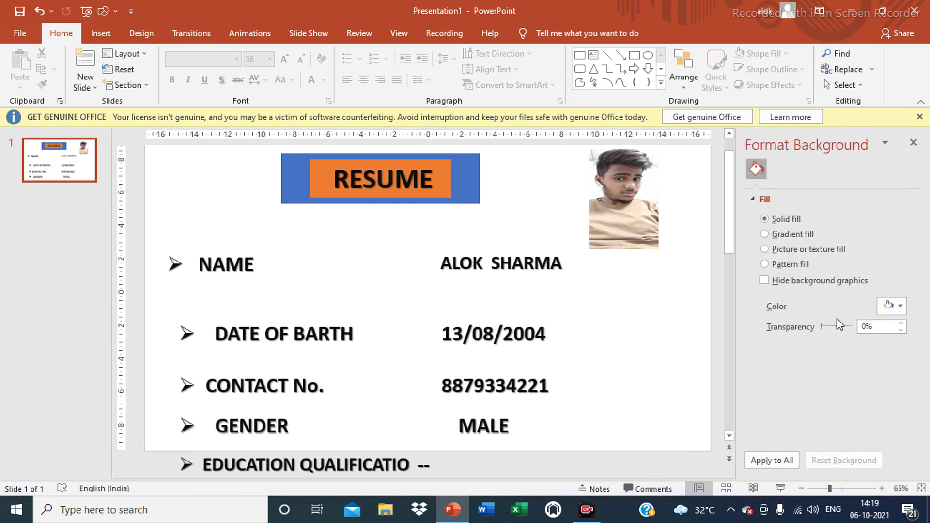
click(894, 306)
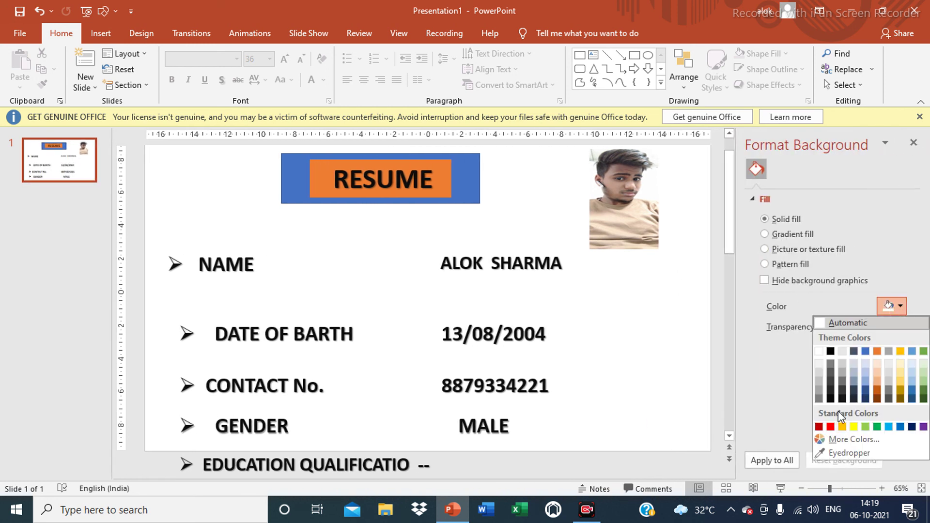
click(877, 373)
scroll(530, 281, down, 3)
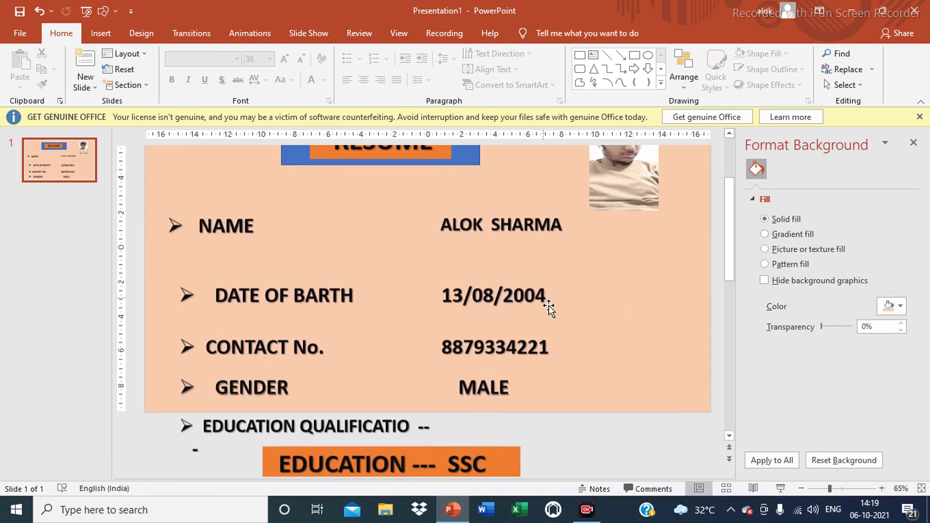
scroll(595, 378, down, 2)
scroll(597, 383, down, 1)
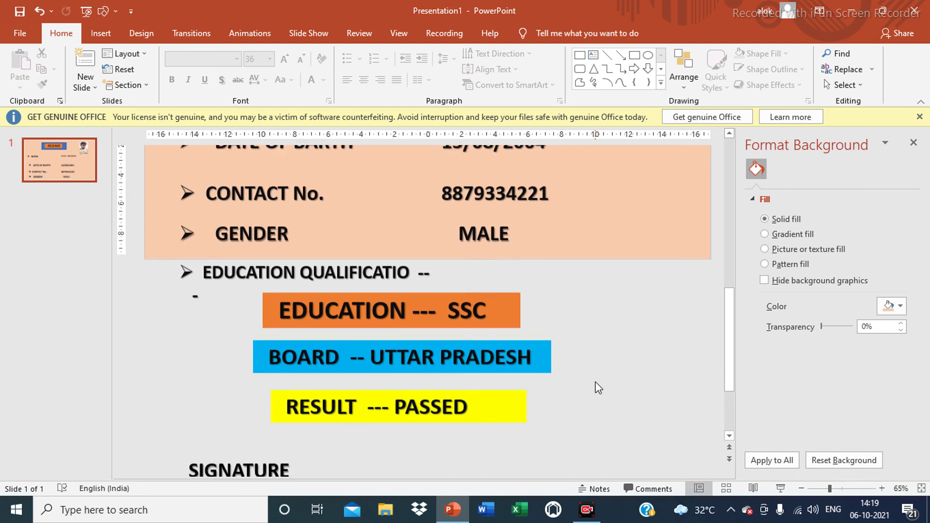
scroll(598, 385, down, 1)
scroll(597, 386, up, 3)
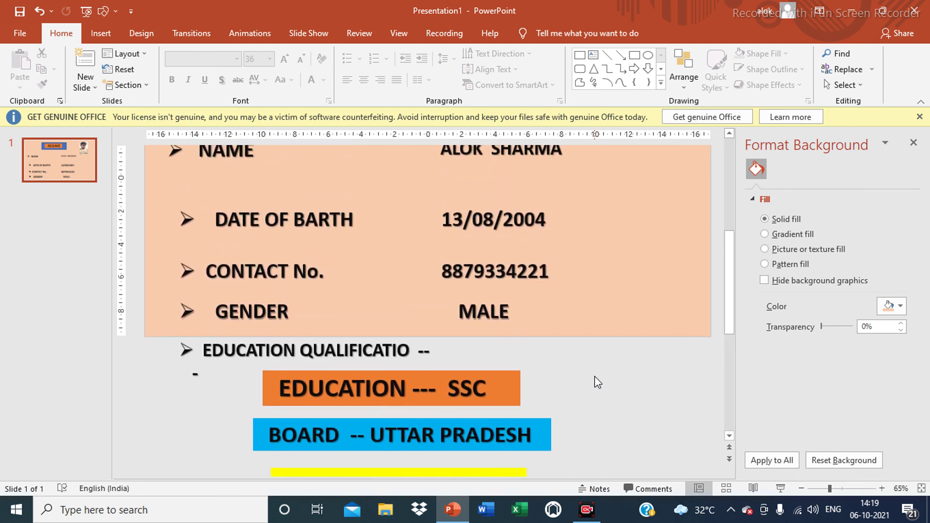
Change the slide background to dark slate, then to light grey.
right_click(641, 272)
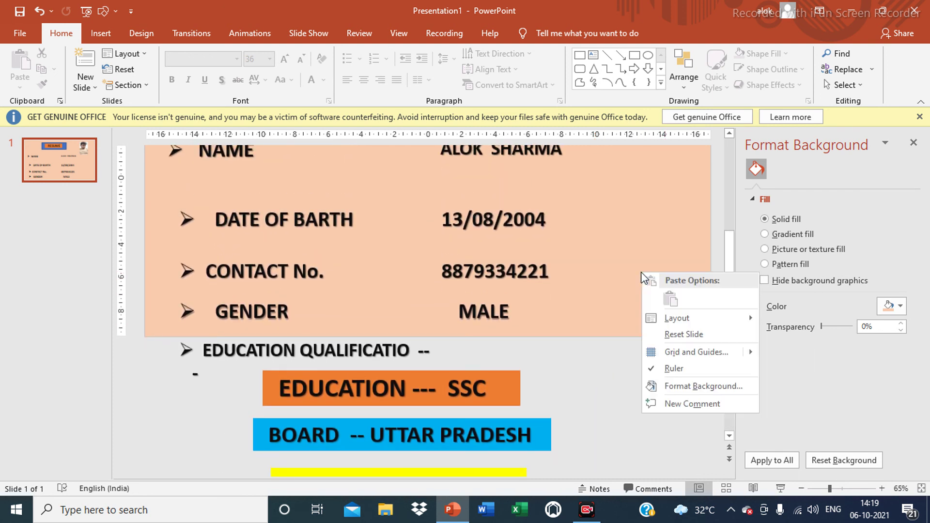
click(674, 386)
click(900, 306)
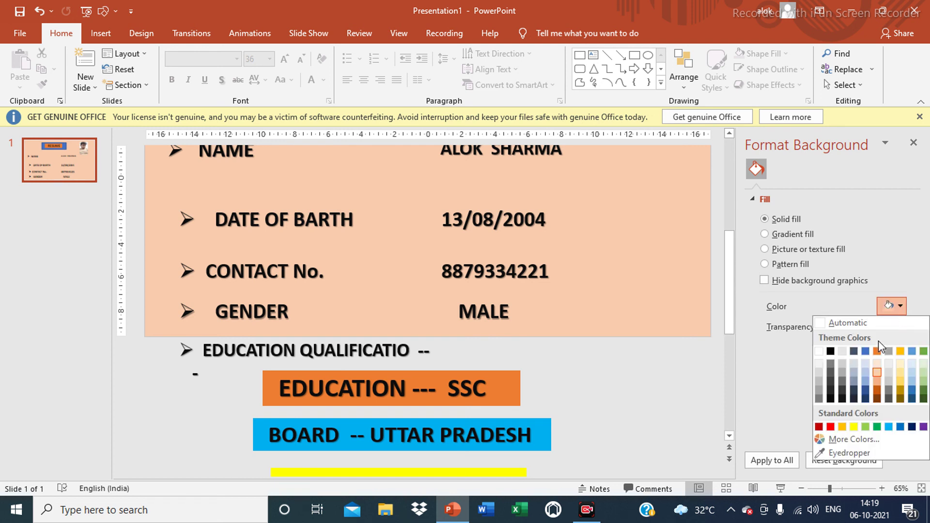
click(852, 359)
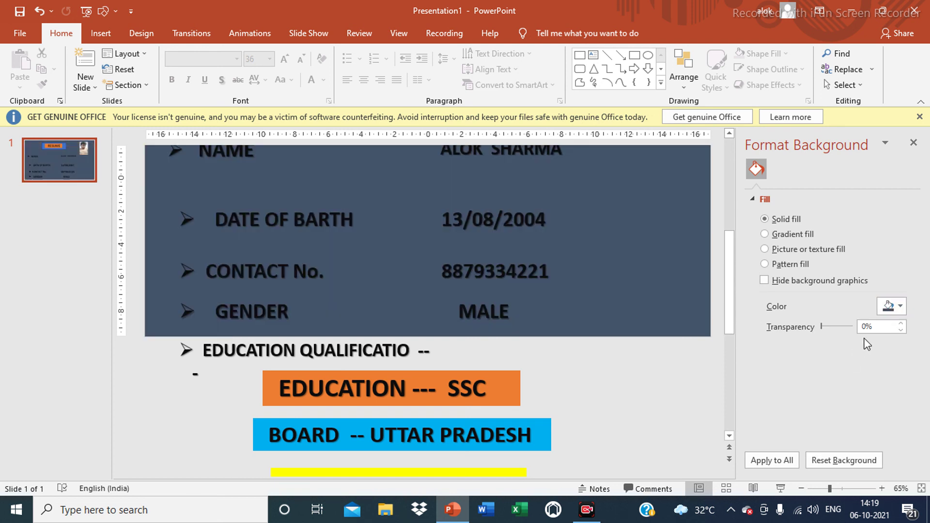
click(901, 306)
click(846, 353)
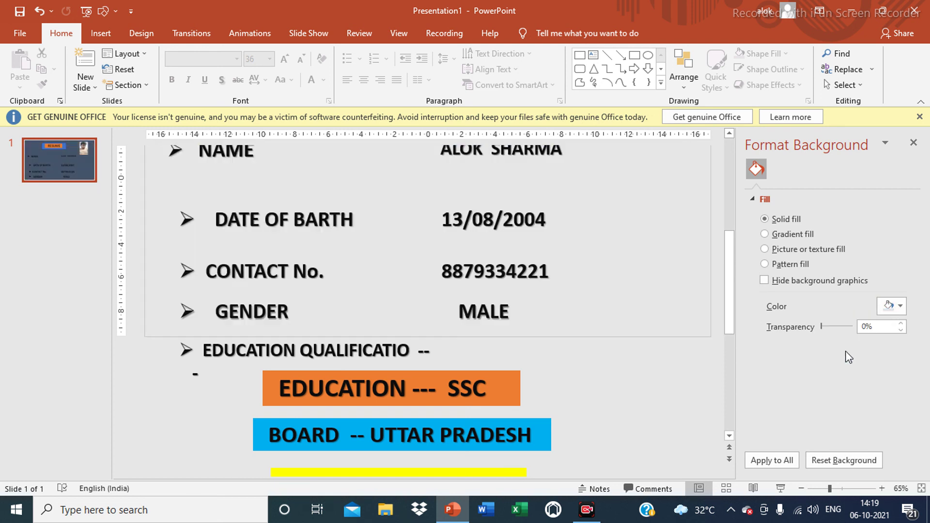
scroll(551, 310, up, 3)
scroll(551, 310, up, 2)
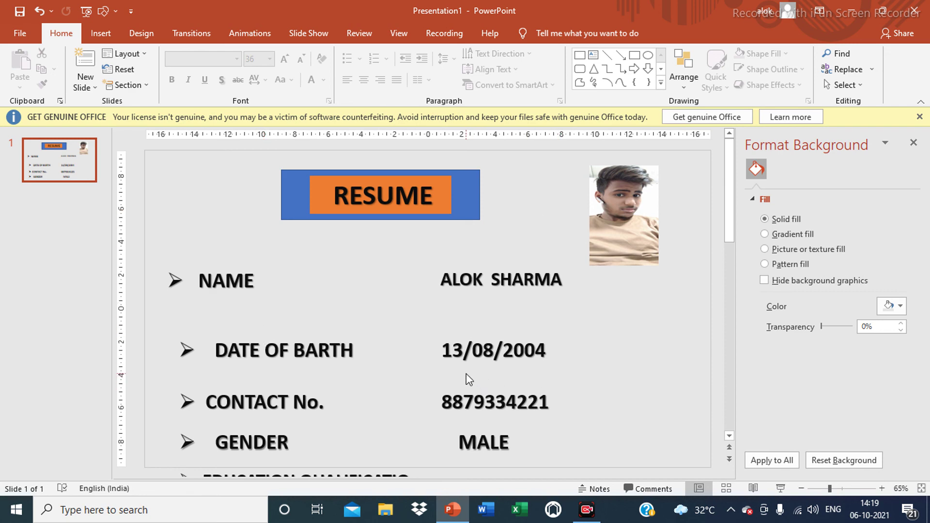
key(F12)
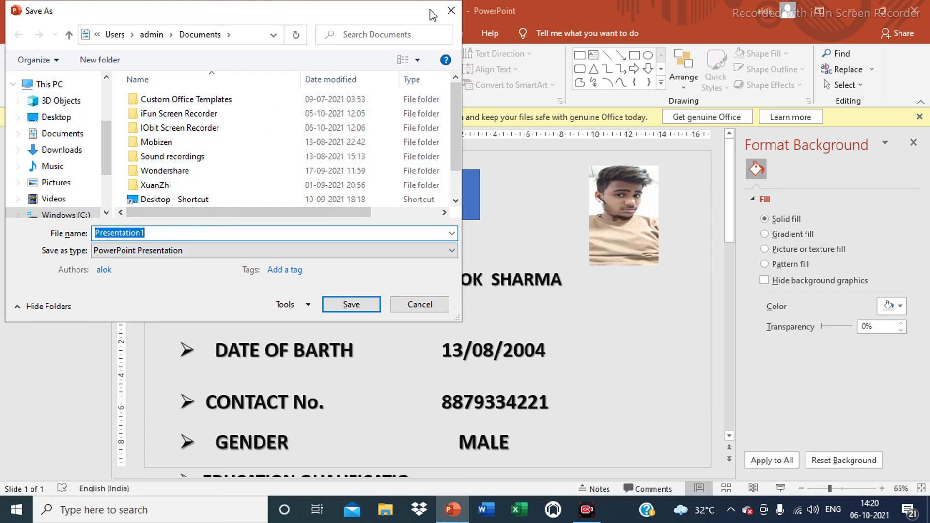
click(455, 11)
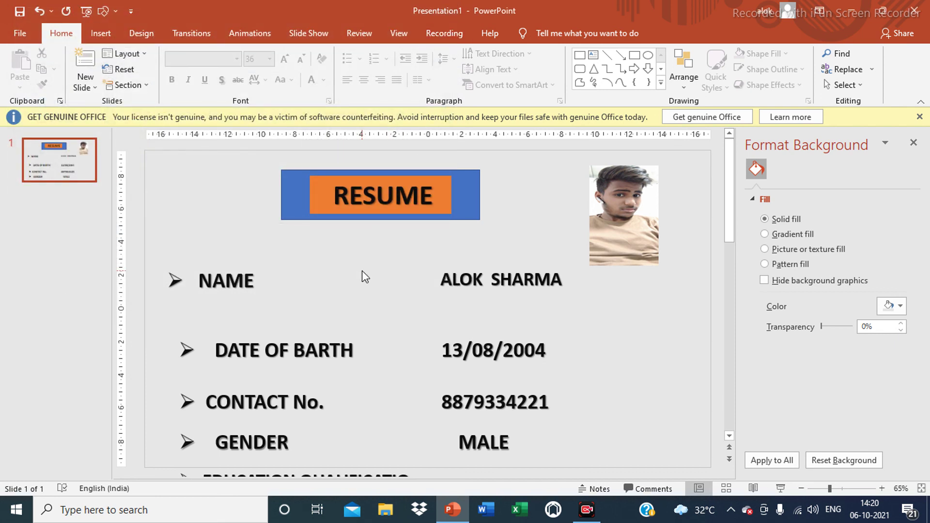
scroll(363, 271, down, 2)
scroll(368, 275, down, 3)
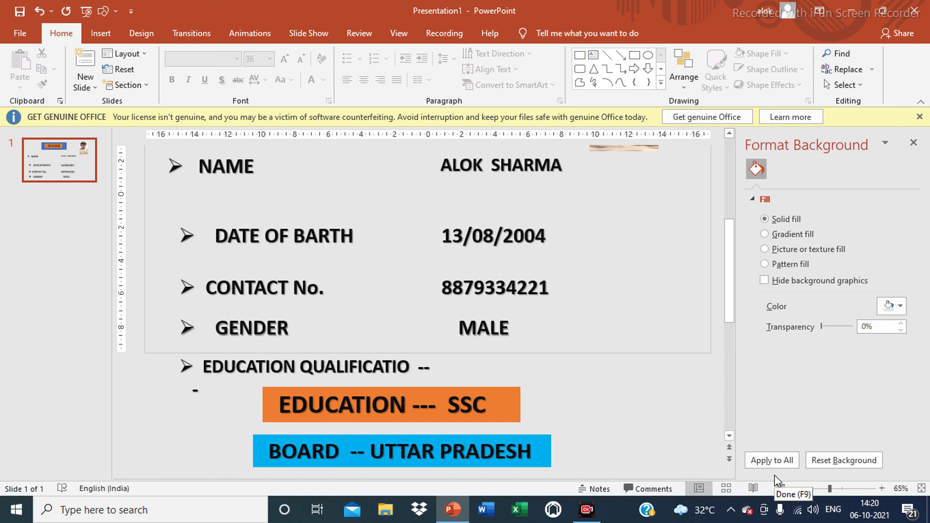
scroll(619, 328, down, 2)
scroll(619, 328, down, 3)
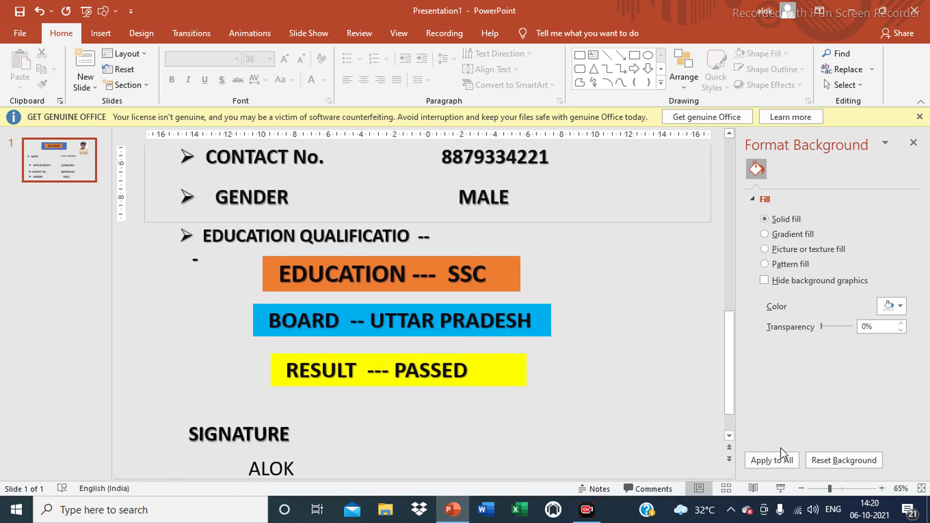